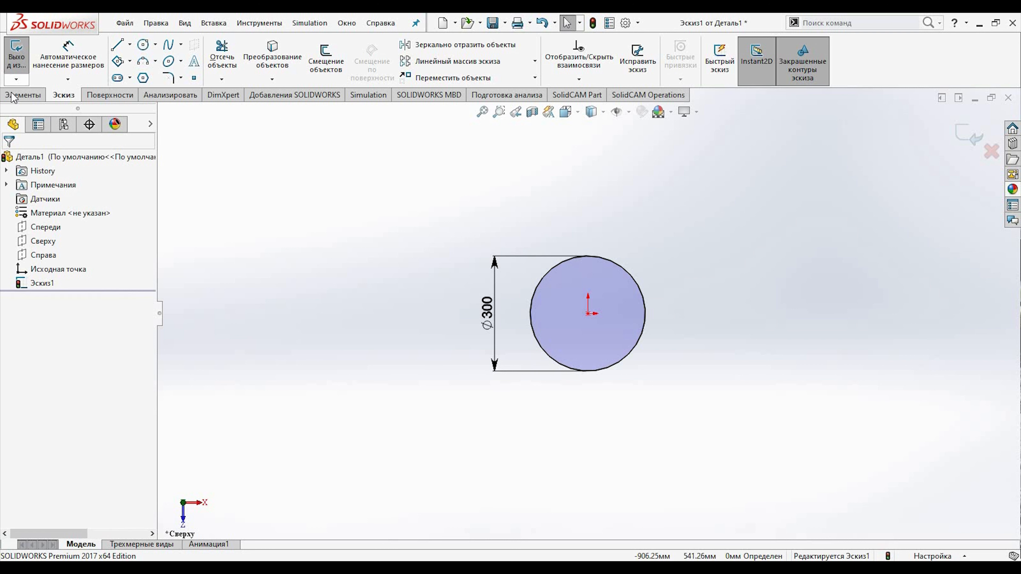
# Create a clockwise helix from the 300 mm circle with a constant 200 mm pitch, 3 revolutions and a 0° start angle
pyautogui.click(865, 57)
pyautogui.click(888, 94)
pyautogui.moveTo(75, 274); pyautogui.dragTo(2, 276)
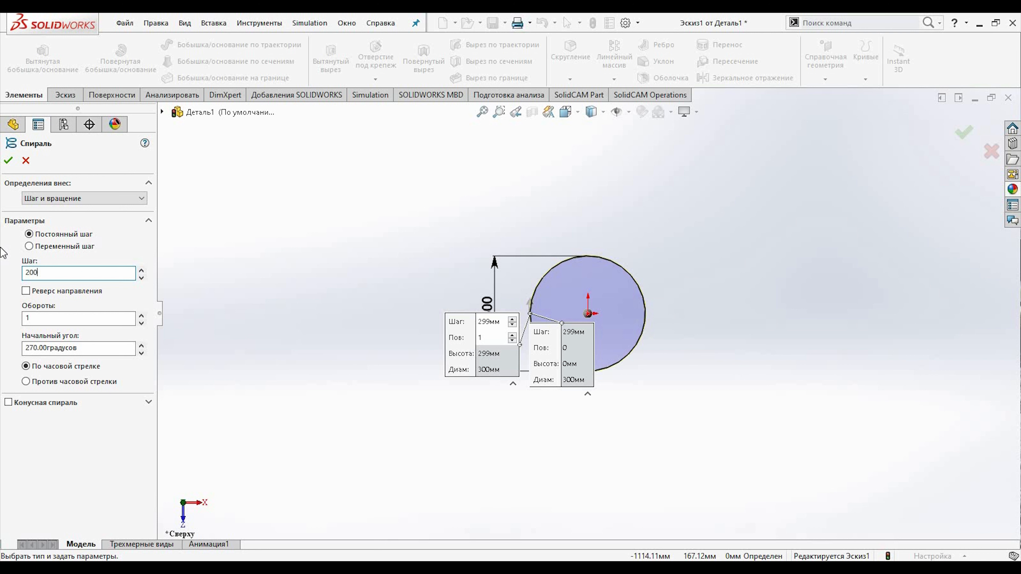
pyautogui.click(39, 318)
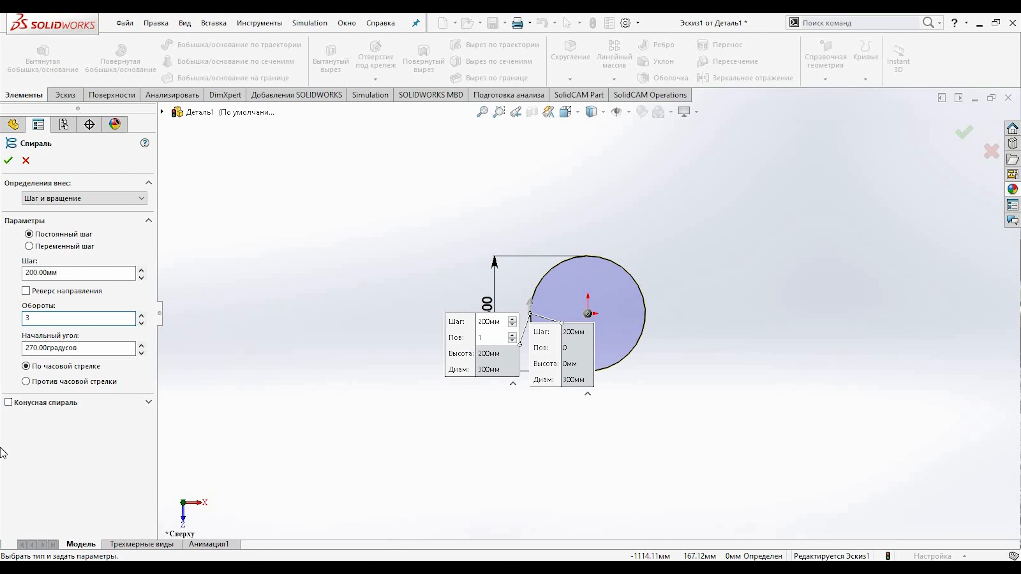
pyautogui.write('3')
pyautogui.moveTo(85, 346); pyautogui.dragTo(21, 351)
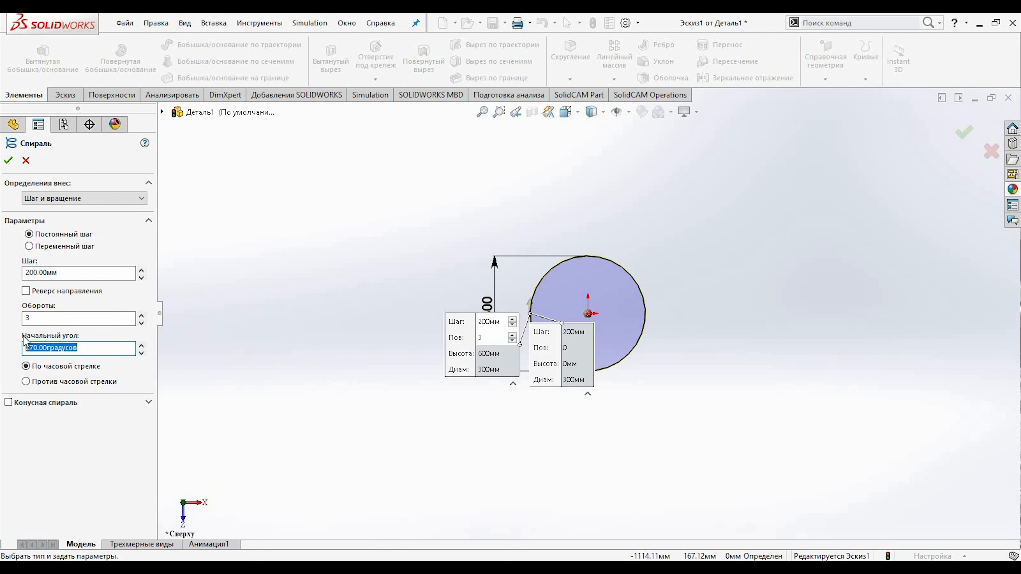
pyautogui.write('0')
pyautogui.press('Return')
pyautogui.moveTo(365, 446); pyautogui.dragTo(319, 230, button='middle')
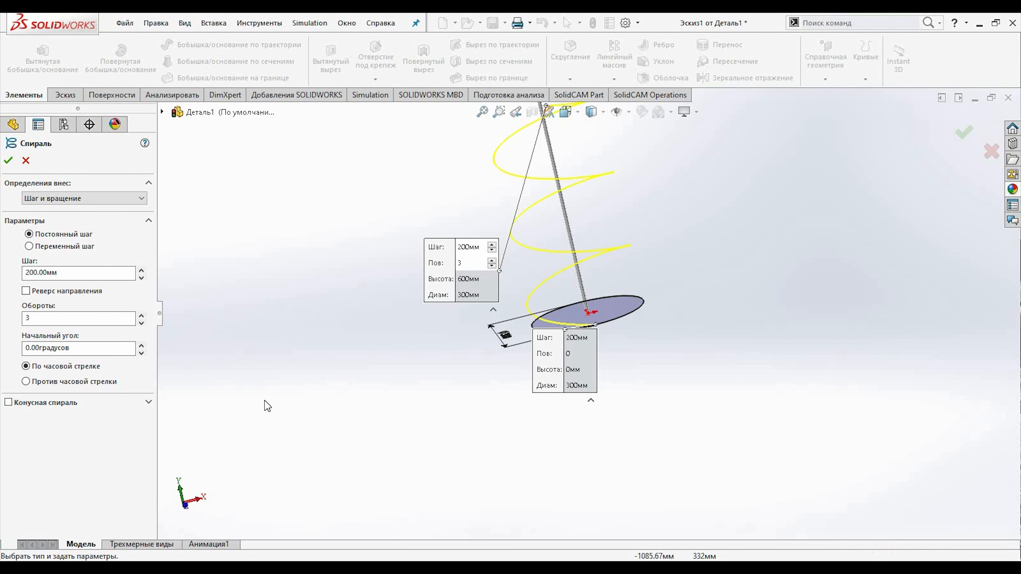
pyautogui.moveTo(436, 410); pyautogui.dragTo(467, 397, button='middle')
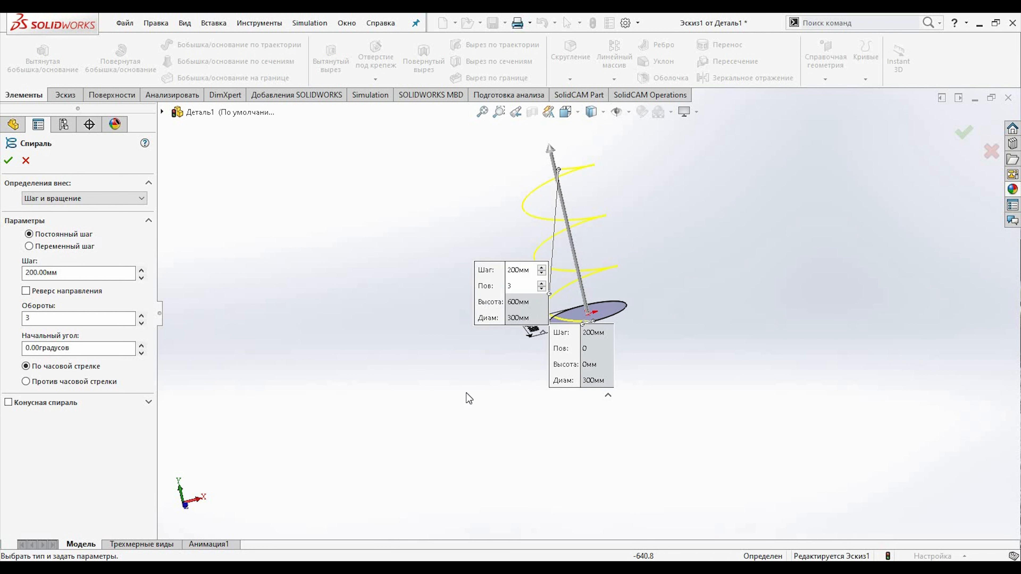
pyautogui.click(8, 161)
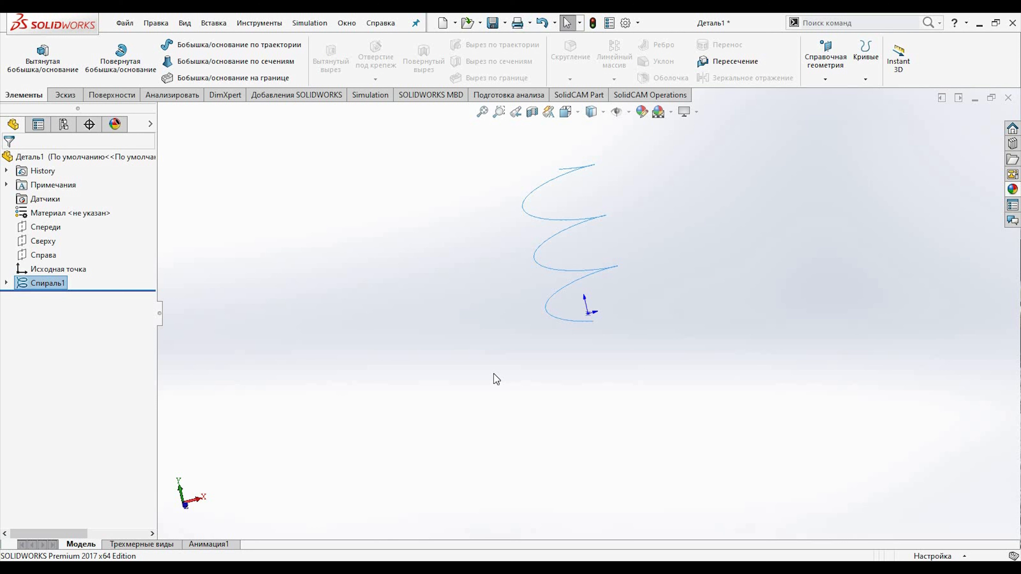
# Sketch a circle with a radius of about 51 mm on the Right plane, beside the helix's upper end
pyautogui.click(44, 255)
pyautogui.click(124, 244)
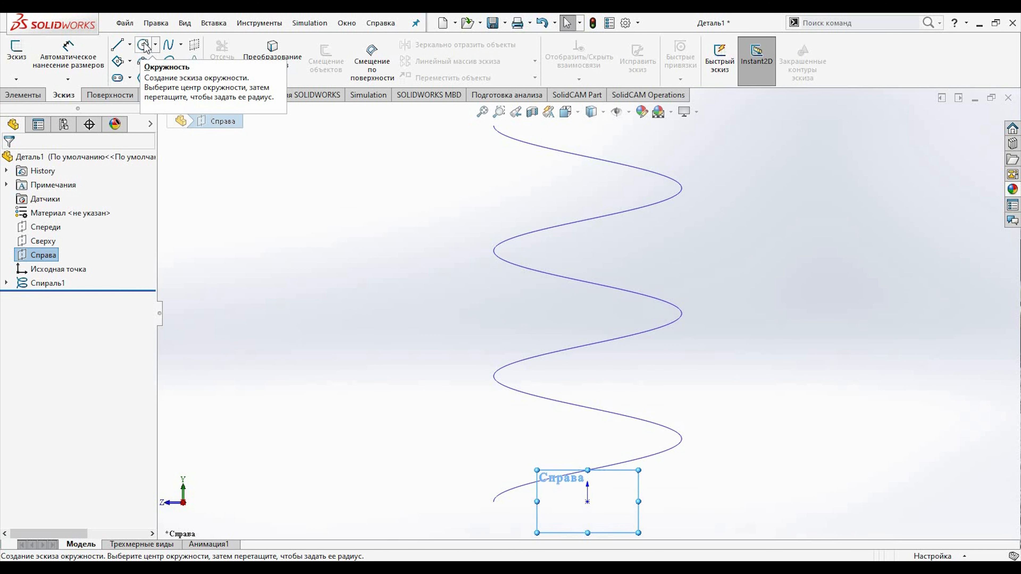
pyautogui.click(143, 45)
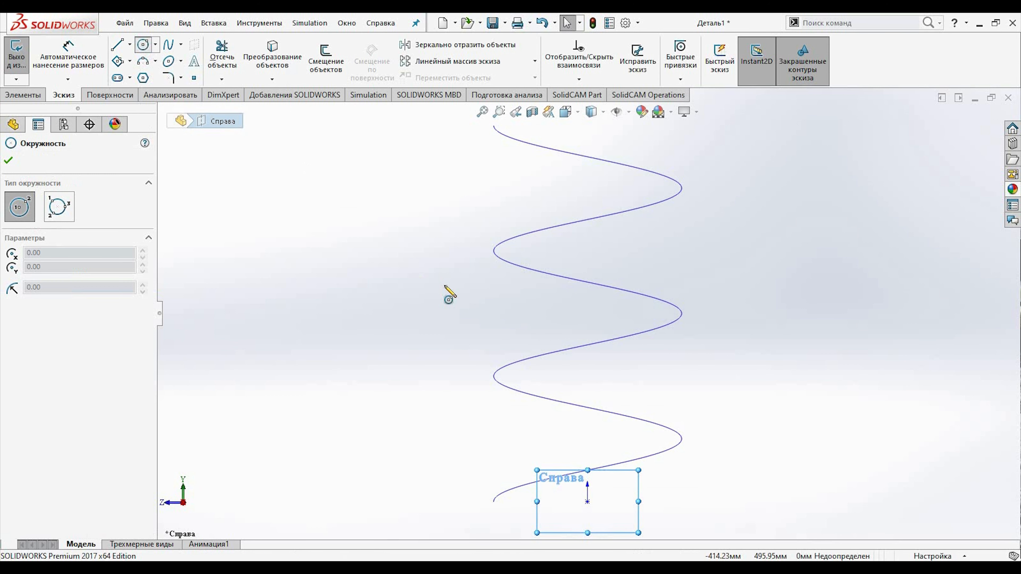
pyautogui.click(521, 224)
pyautogui.click(516, 251)
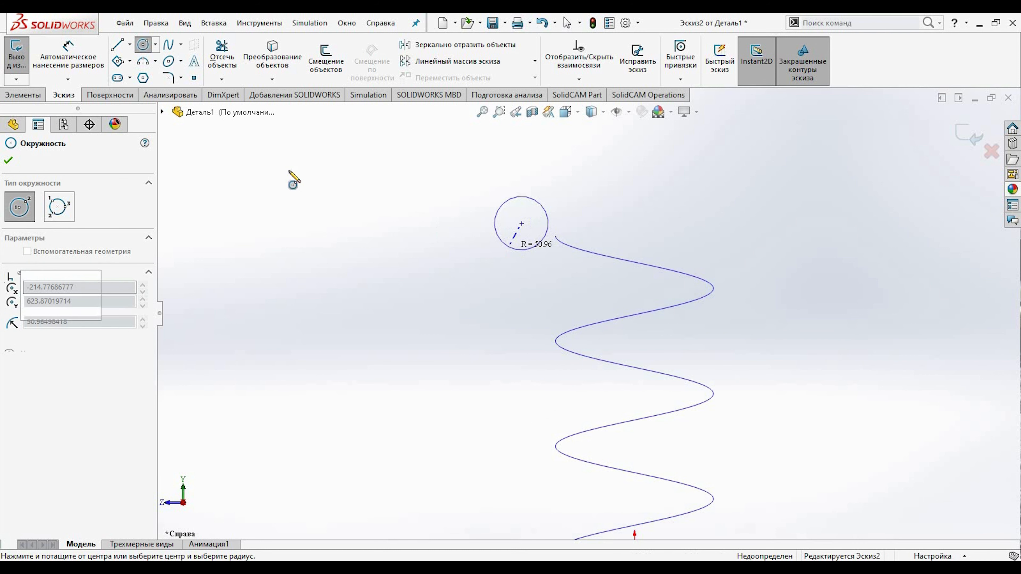
# Dimension the new circle's diameter as 80 mm
pyautogui.click(67, 61)
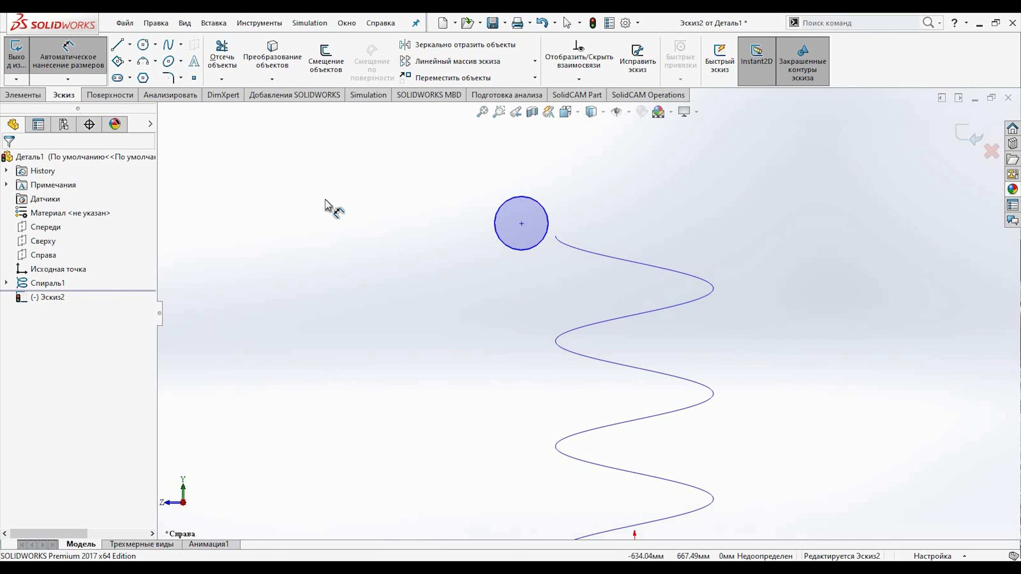
pyautogui.click(503, 241)
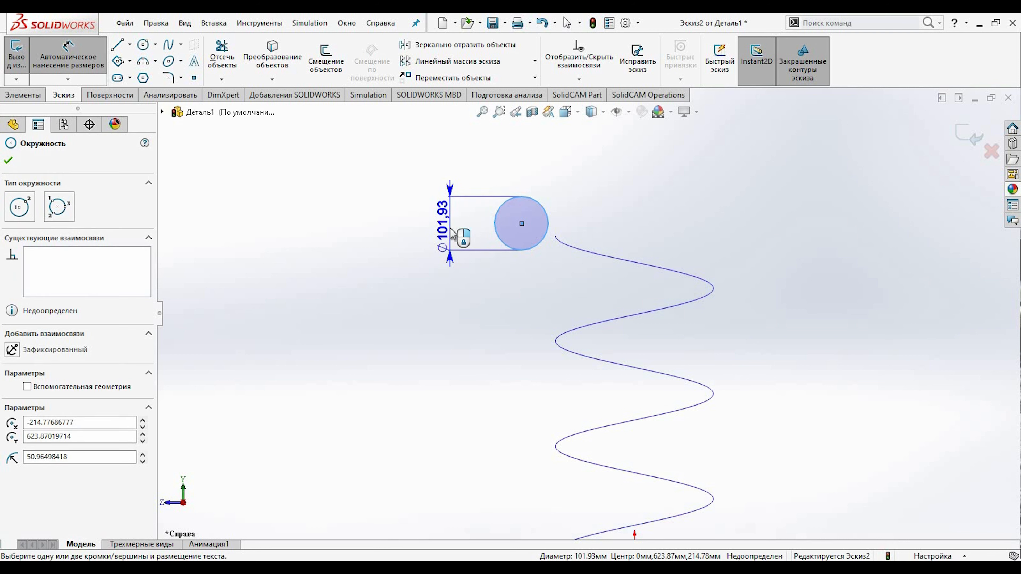
pyautogui.click(452, 233)
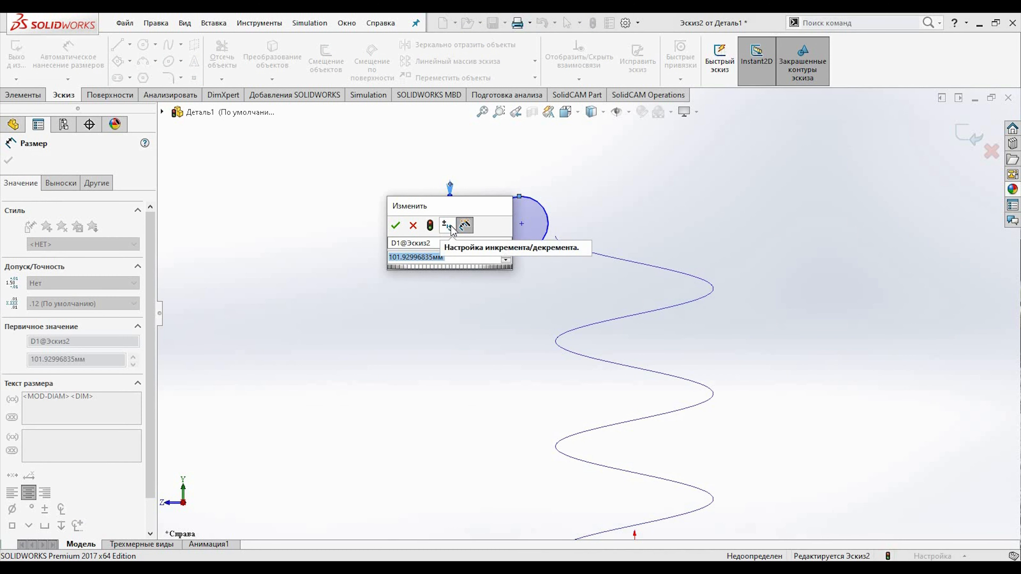
pyautogui.write('80')
pyautogui.press('Return')
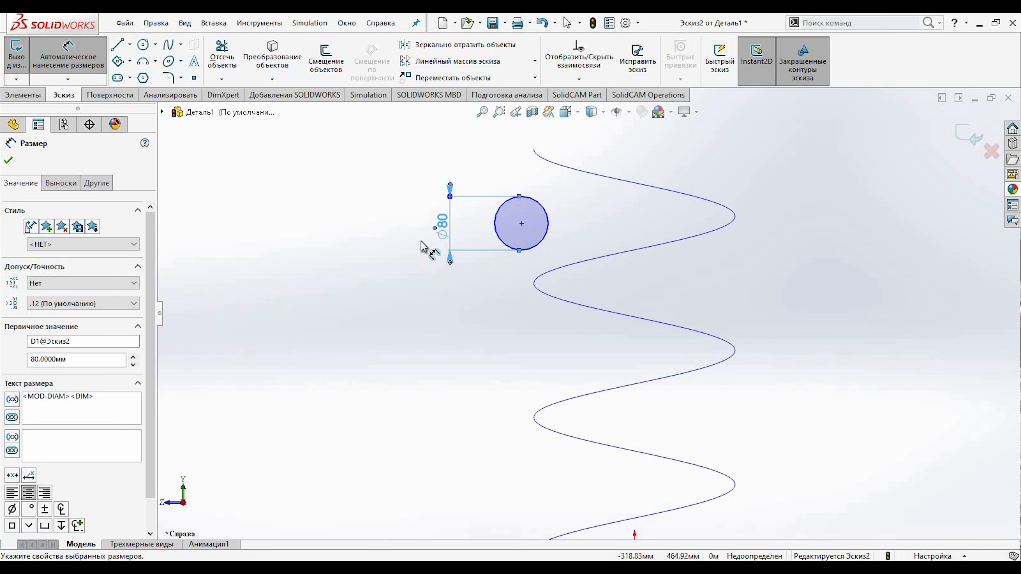
pyautogui.press('Escape')
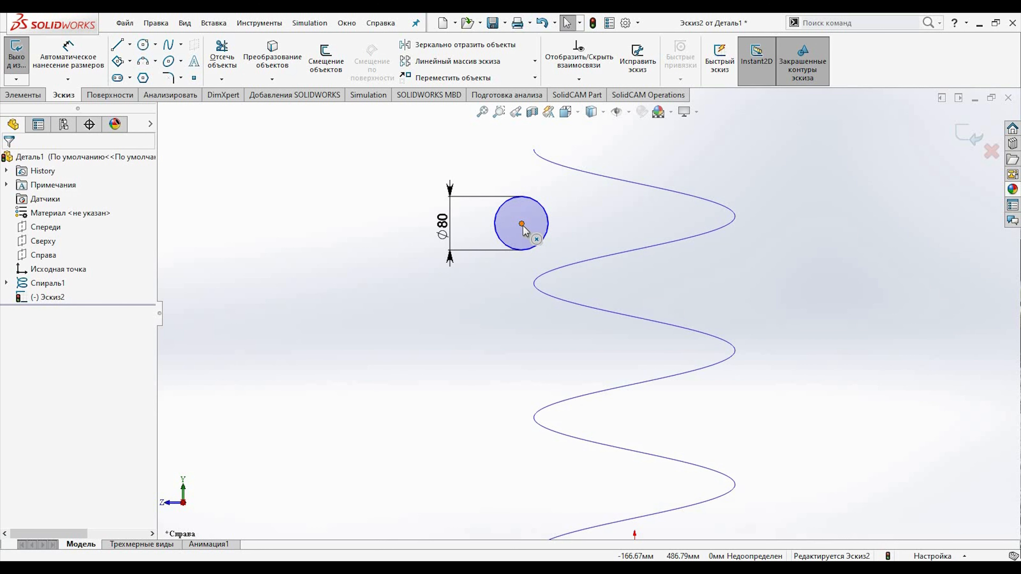
# Add a pierce relation between the circle's centre point and the helix, and close the sketch
pyautogui.click(523, 225)
pyautogui.scroll(1, 532, 184)
pyautogui.click(563, 293)
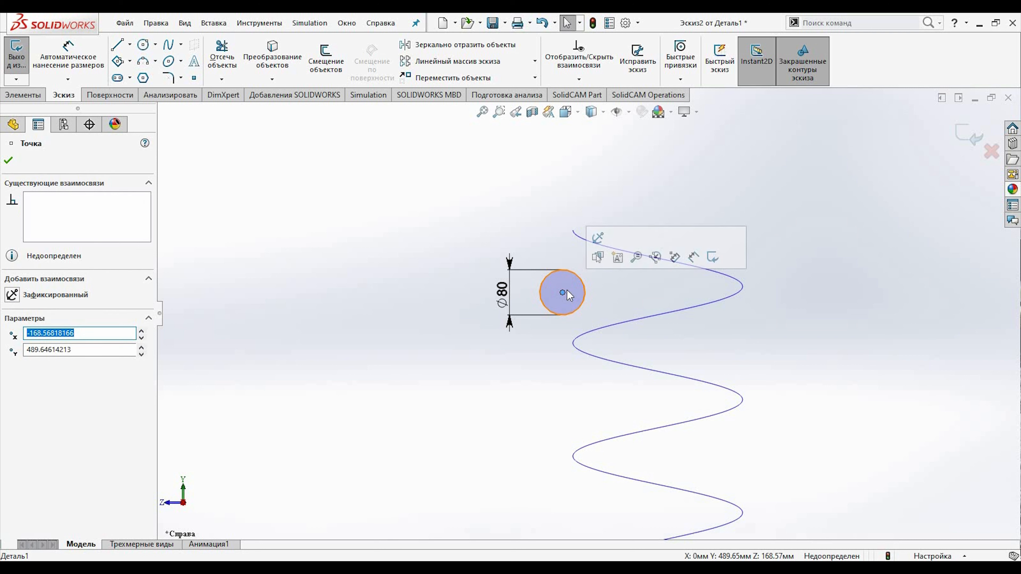
pyautogui.keyDown('ctrl'); pyautogui.click(579, 238); pyautogui.keyUp('ctrl')
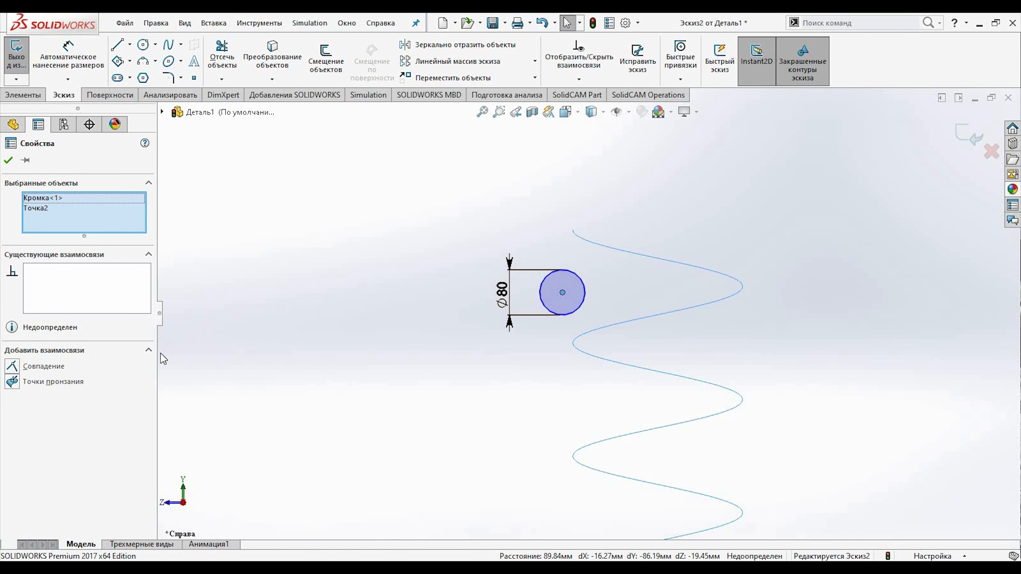
pyautogui.click(12, 382)
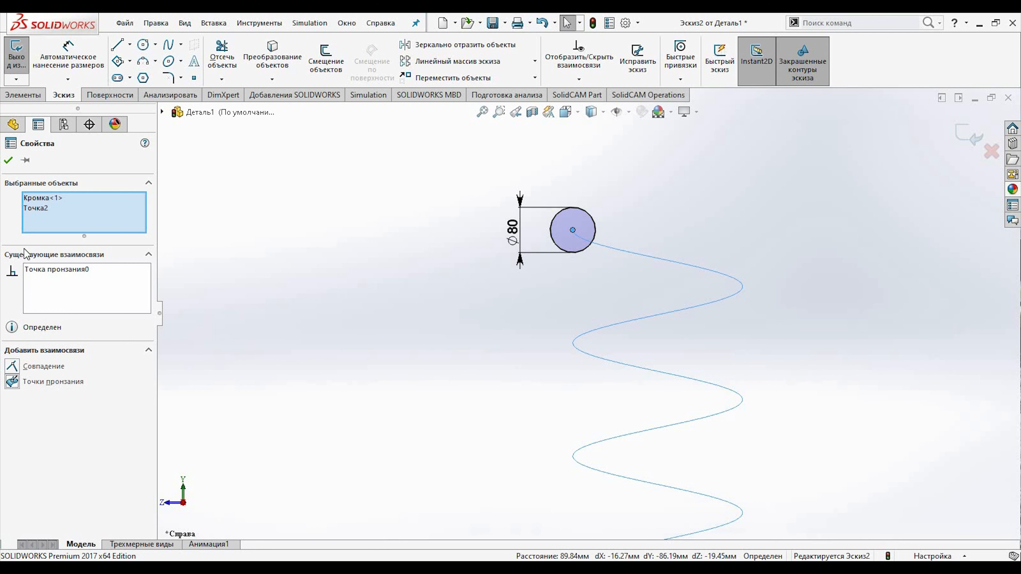
pyautogui.click(8, 165)
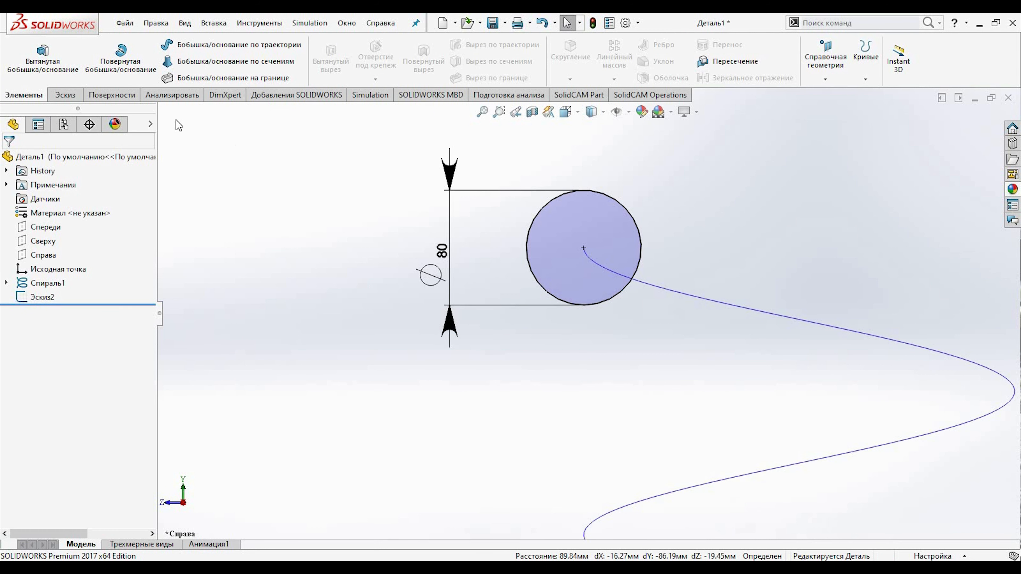
pyautogui.click(65, 96)
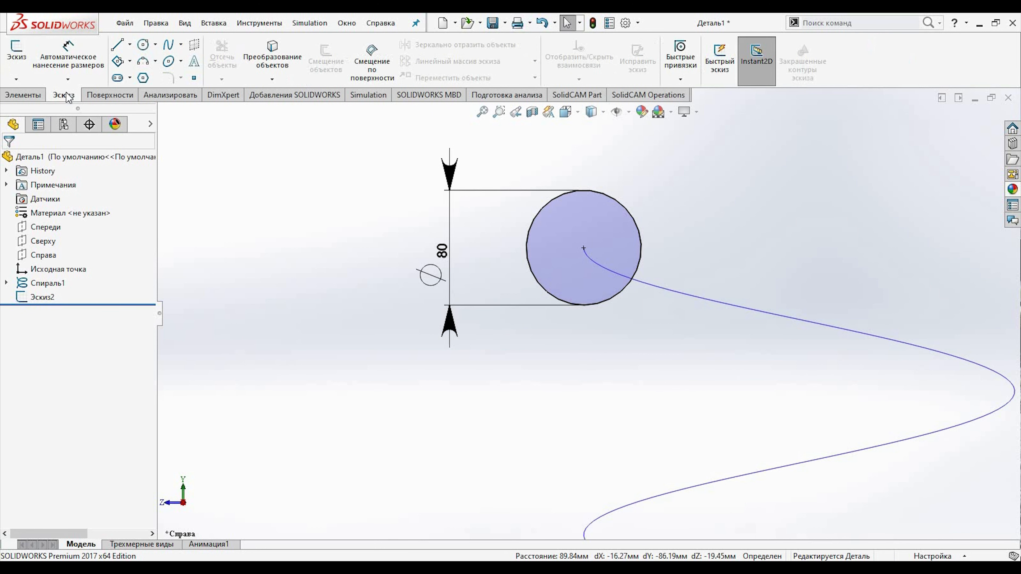
pyautogui.click(113, 47)
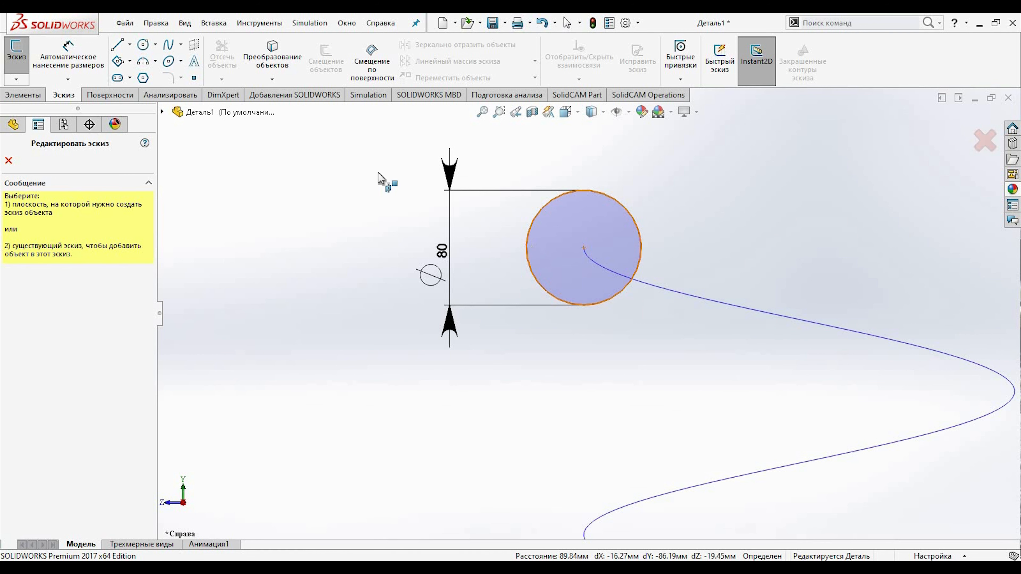
pyautogui.press('Escape')
# Reopen the 80 mm circle's sketch and draw vertical lines up from its two side quadrant points, joined by a horizontal line crossing the circle
pyautogui.rightClick(44, 294)
pyautogui.click(56, 252)
pyautogui.click(117, 45)
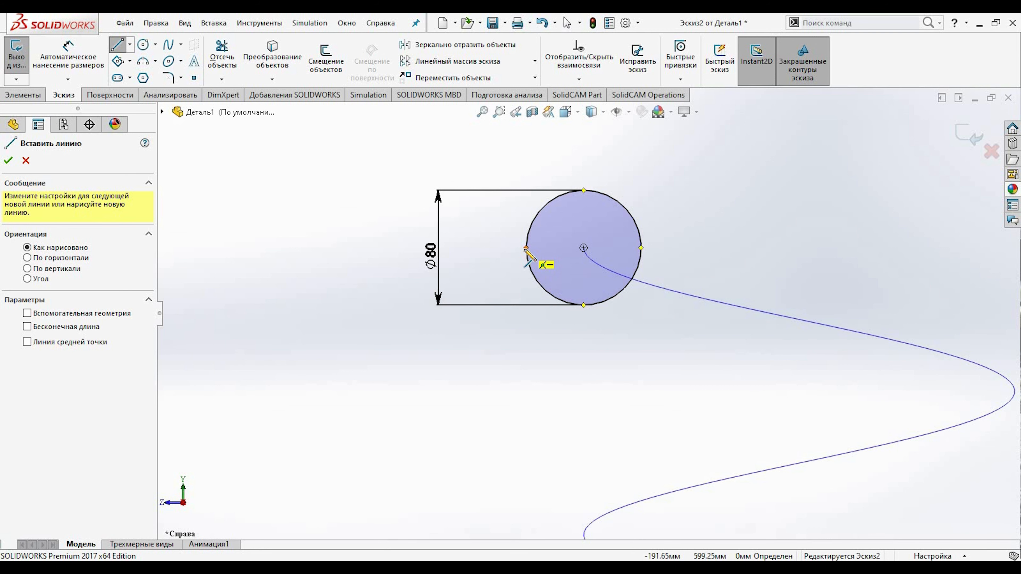
pyautogui.click(526, 248)
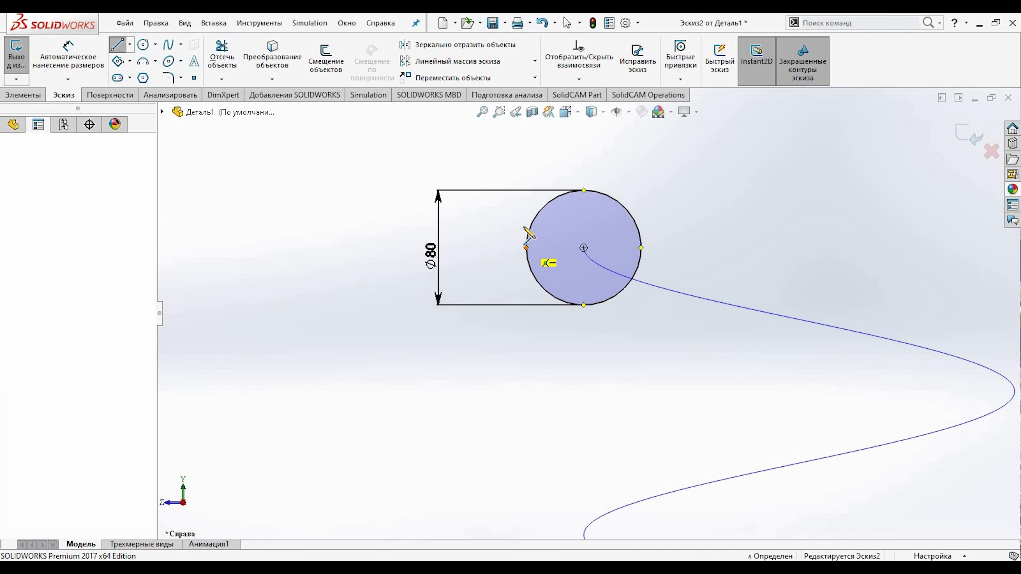
pyautogui.click(526, 201)
pyautogui.click(641, 201)
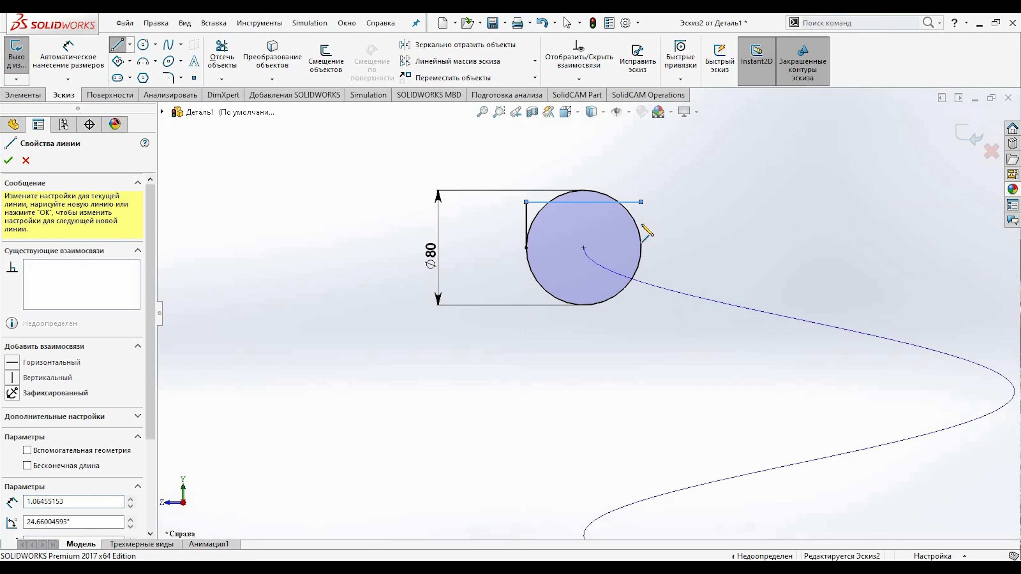
pyautogui.click(641, 248)
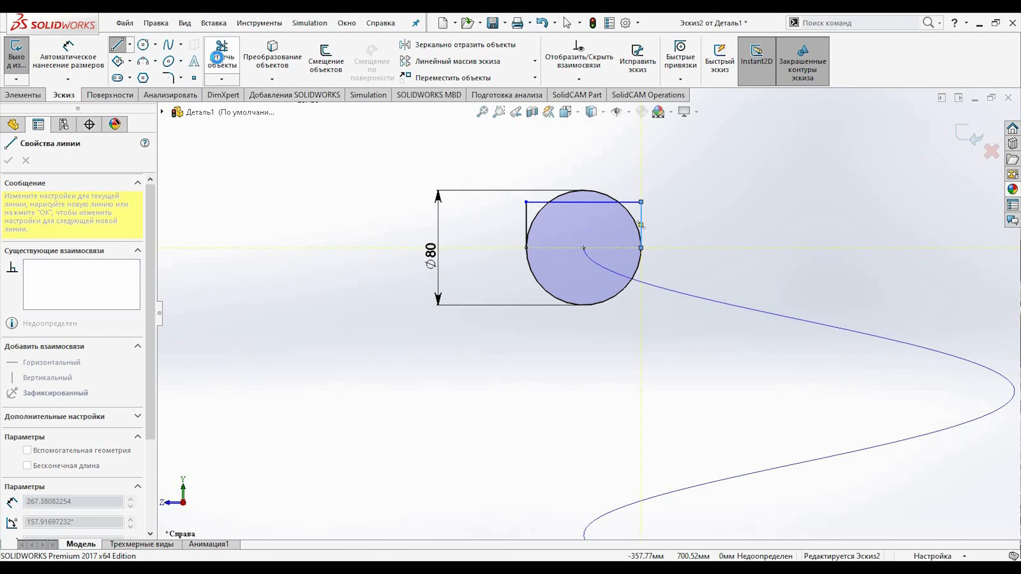
# Trim away the circle's upper arc segments to leave a closed U-shaped profile with a flat top
pyautogui.click(217, 58)
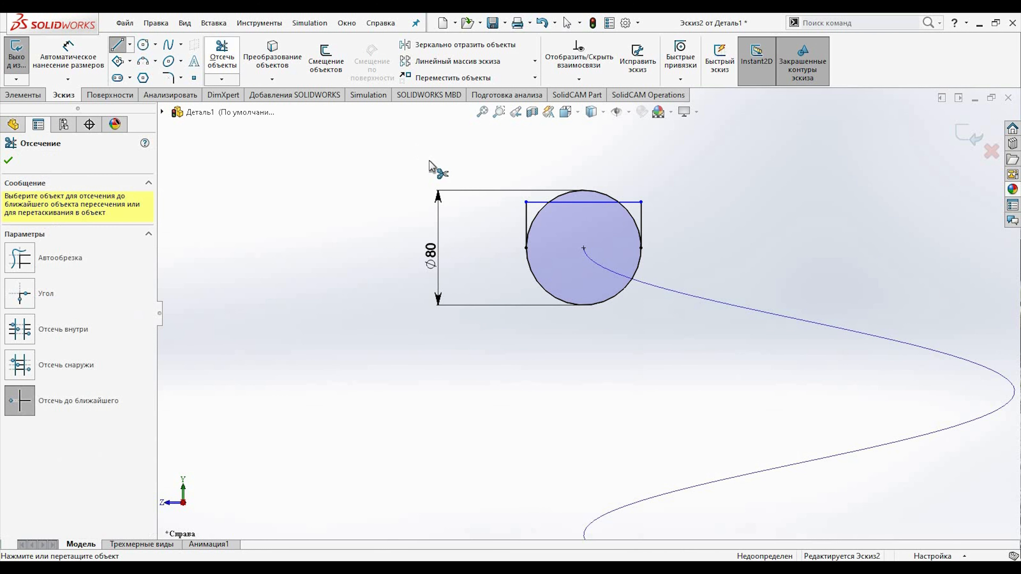
pyautogui.click(538, 215)
pyautogui.click(566, 199)
pyautogui.click(630, 221)
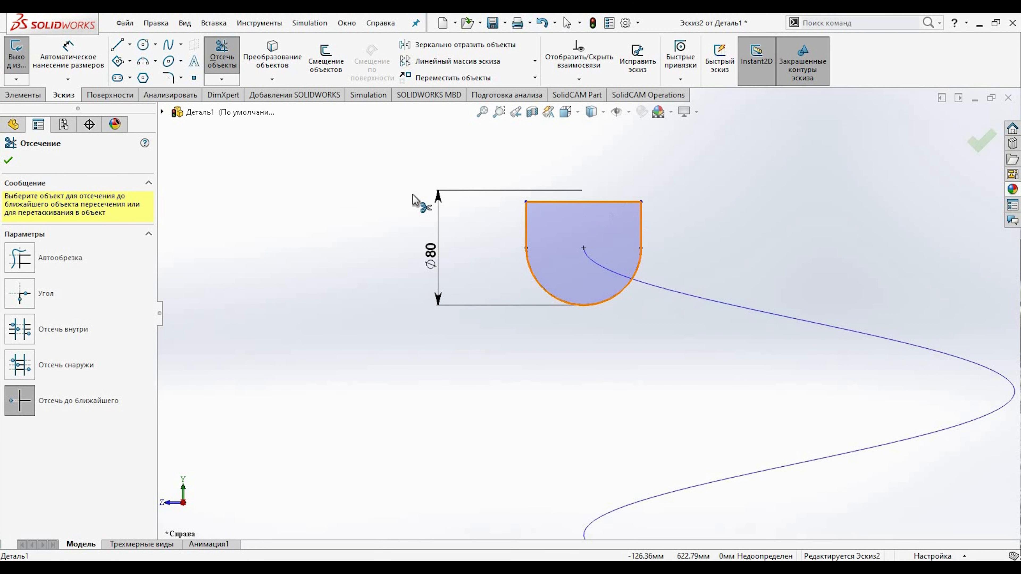
# Sweep the U-shaped profile along the helix as a solid boss
pyautogui.click(23, 95)
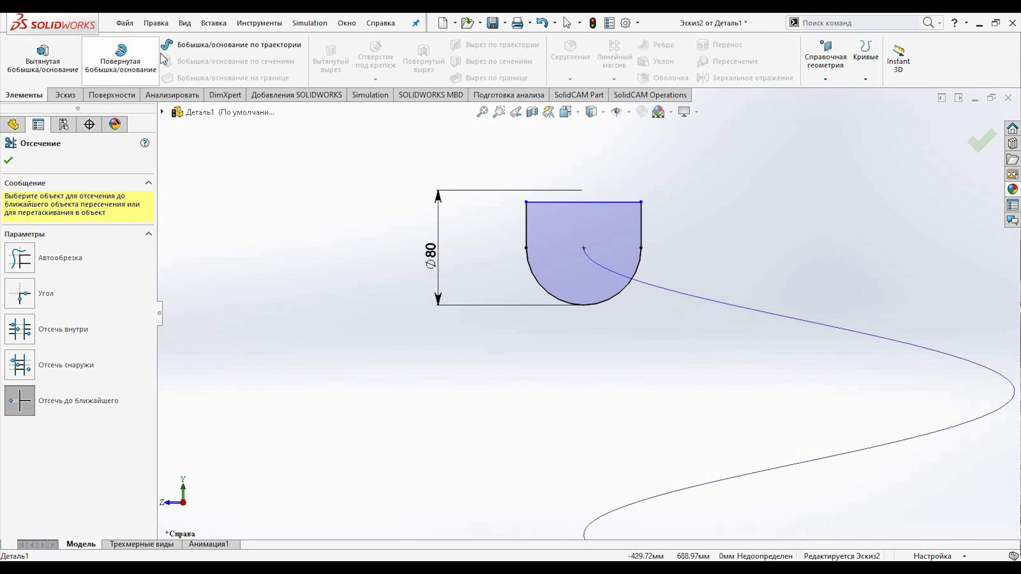
pyautogui.click(209, 45)
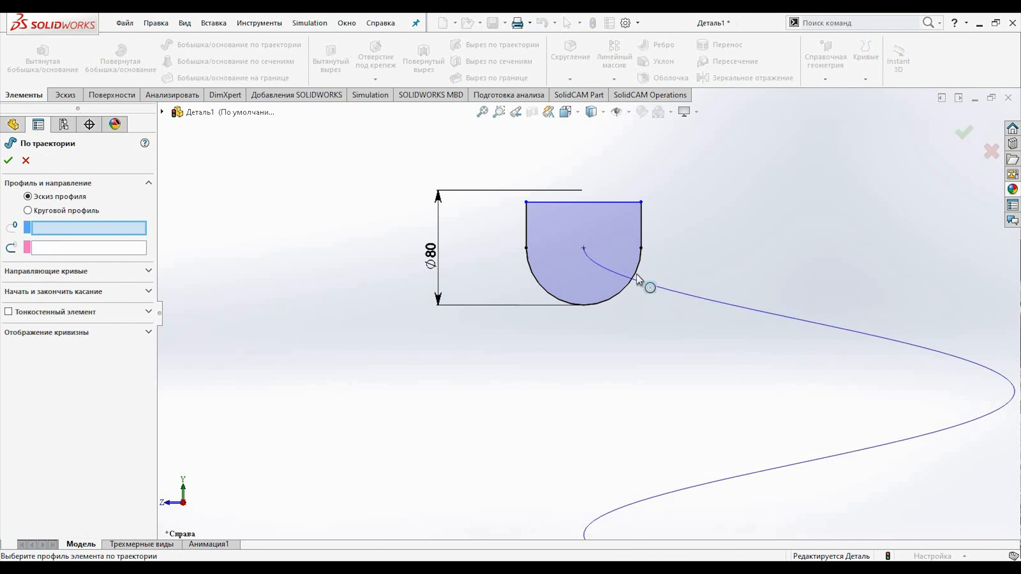
pyautogui.click(620, 292)
pyautogui.click(703, 298)
pyautogui.scroll(3, 551, 352)
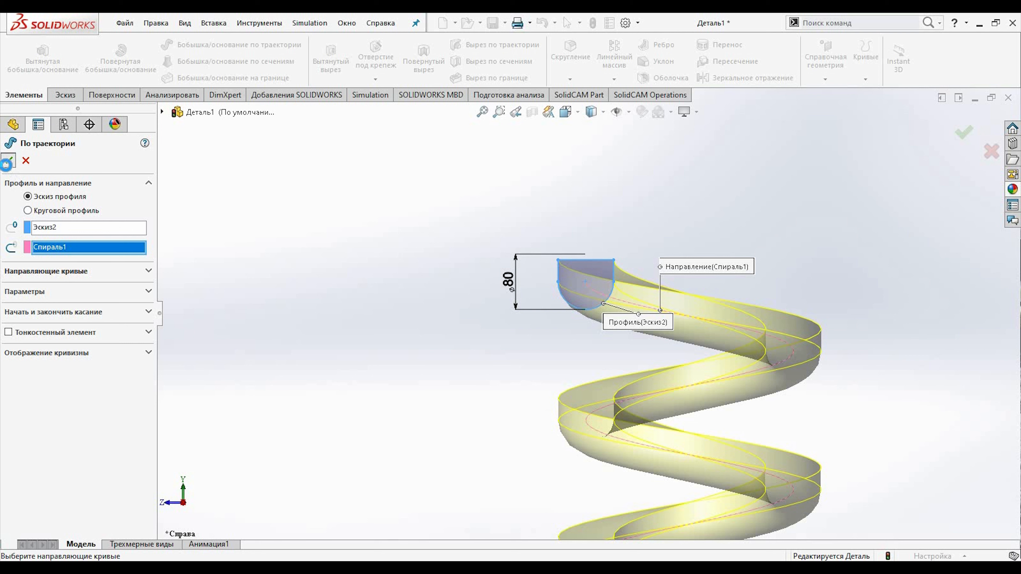
pyautogui.moveTo(423, 343); pyautogui.dragTo(496, 414, button='middle')
pyautogui.scroll(3, 459, 434)
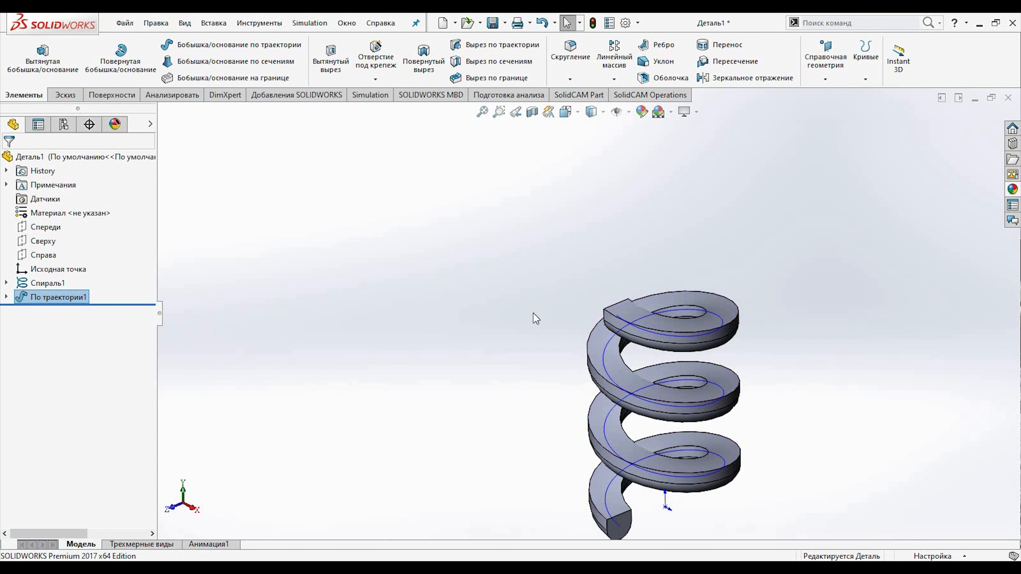
# Shell the swept body with a 10 mm wall, removing the flat upper helical face and both end faces
pyautogui.click(661, 77)
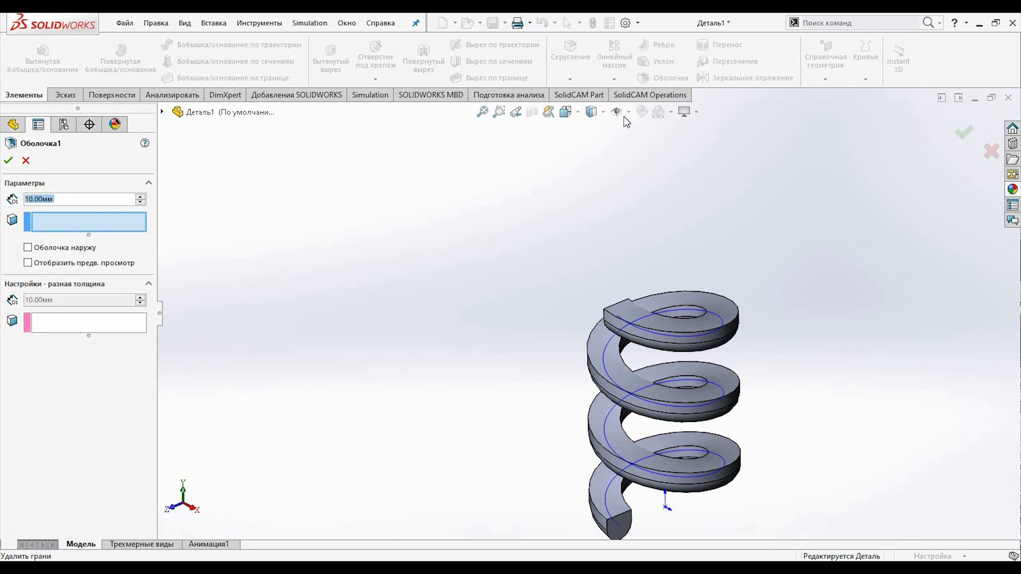
pyautogui.moveTo(501, 303); pyautogui.dragTo(643, 346, button='middle')
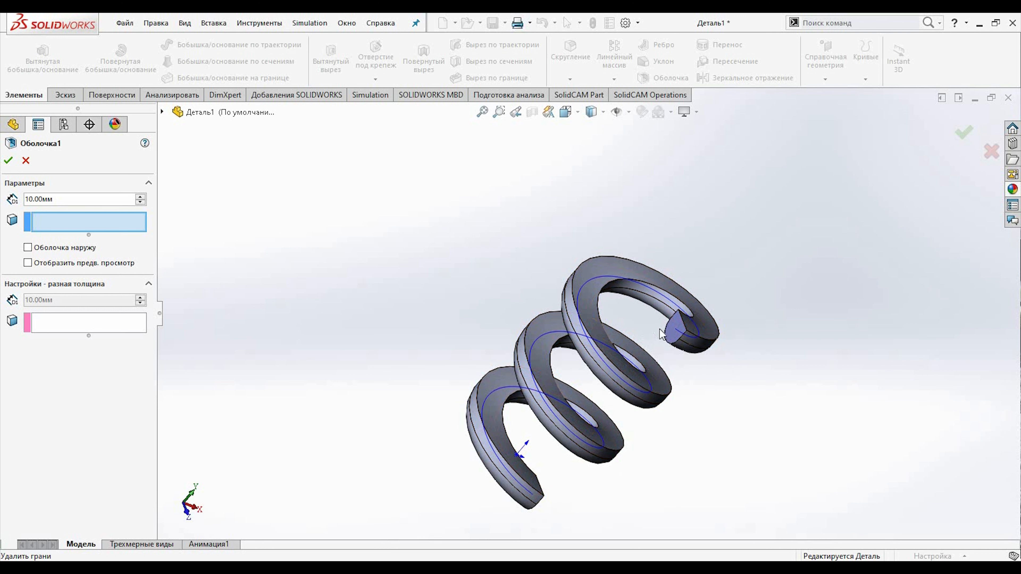
pyautogui.click(679, 332)
pyautogui.click(677, 344)
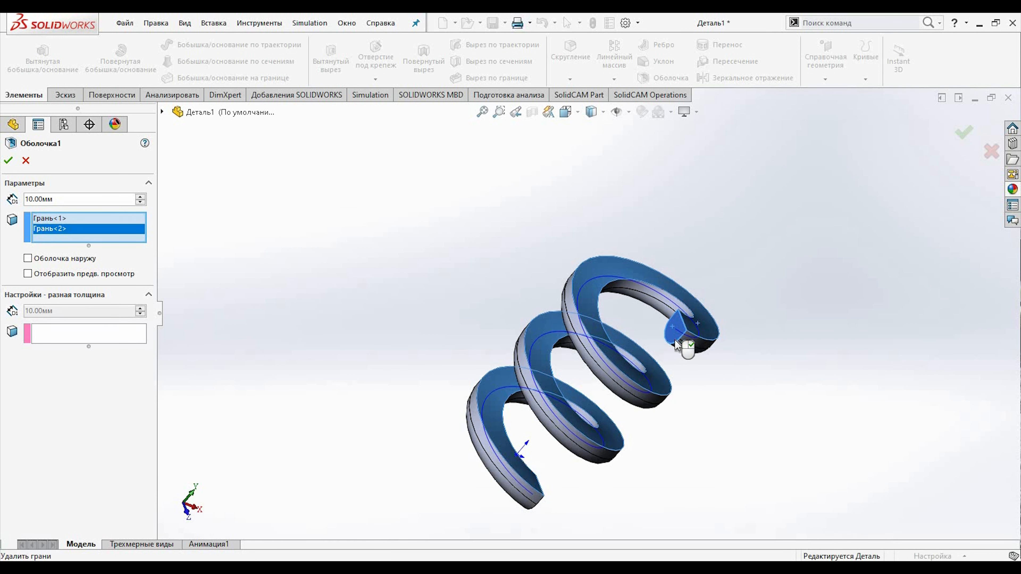
pyautogui.hotkey('ctrl', '4')
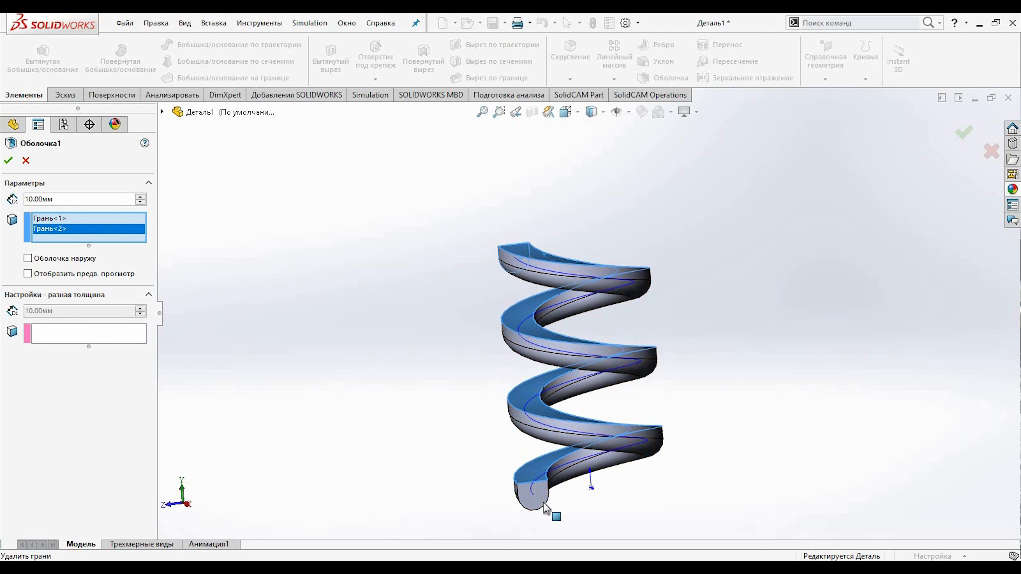
pyautogui.click(535, 501)
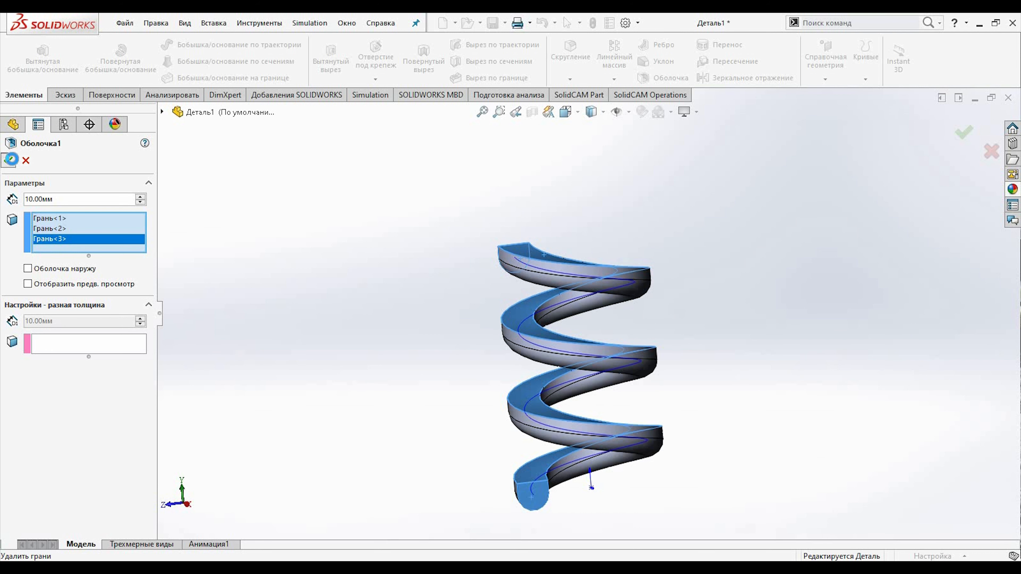
# Confirm the shell and examine the hollow chute's open channel and both of its ends from several angles
pyautogui.click(964, 132)
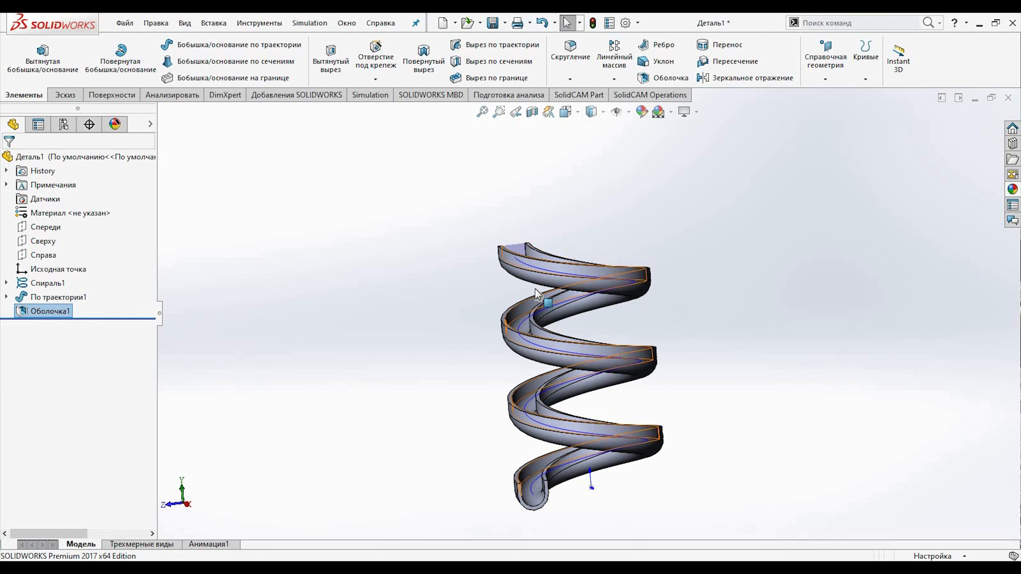
pyautogui.scroll(-4, 535, 294)
pyautogui.moveTo(518, 312); pyautogui.dragTo(526, 350, button='middle')
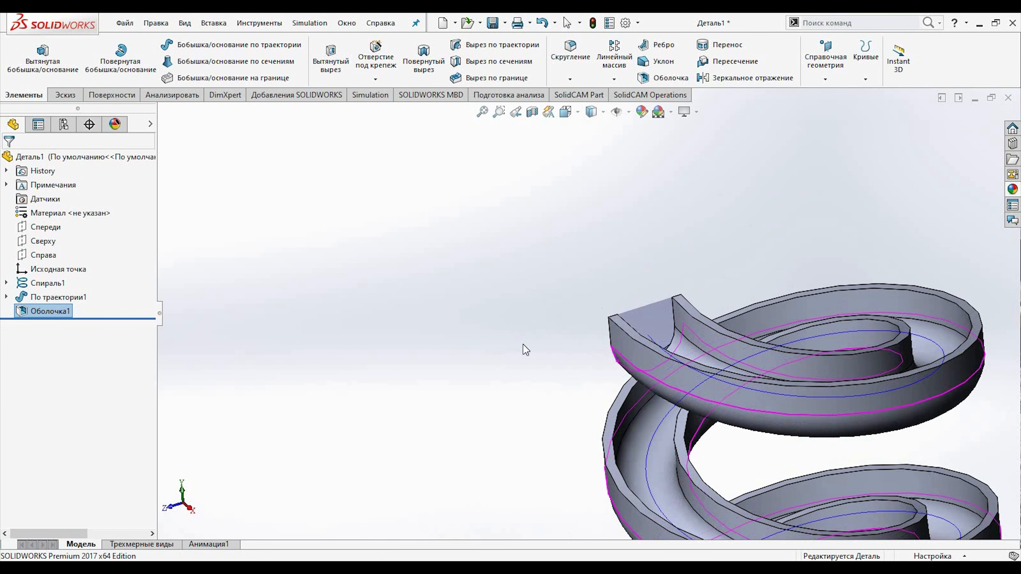
pyautogui.scroll(4, 522, 354)
pyautogui.scroll(-4, 635, 471)
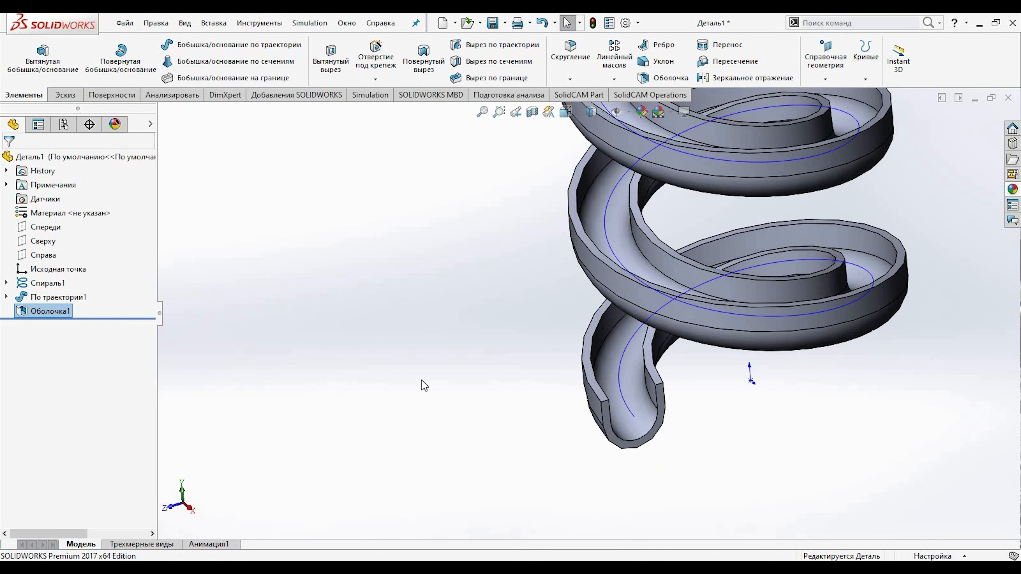
pyautogui.moveTo(439, 350); pyautogui.dragTo(485, 411, button='middle')
pyautogui.scroll(4, 485, 411)
pyautogui.moveTo(763, 252); pyautogui.dragTo(583, 281, button='middle')
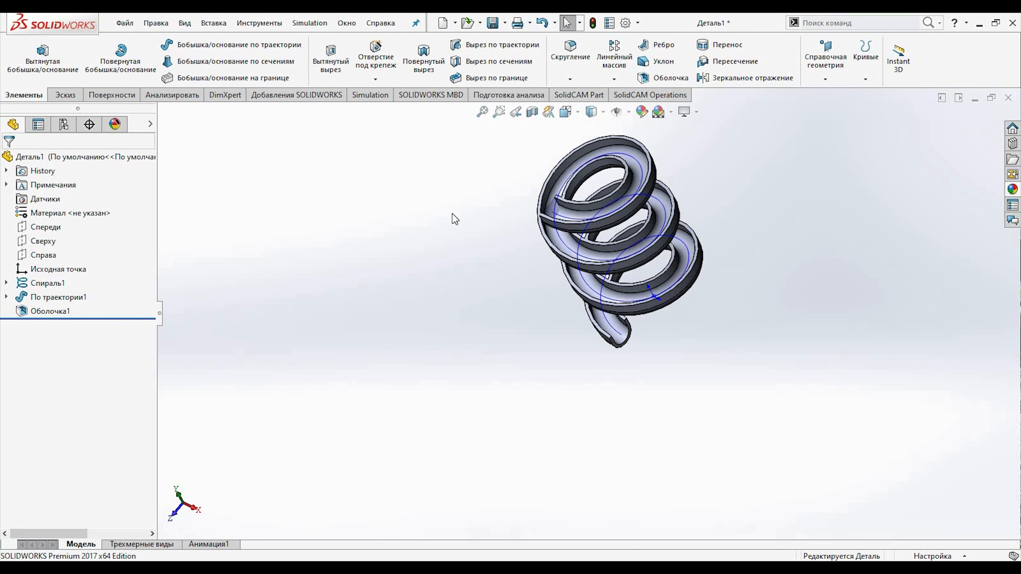
pyautogui.moveTo(523, 381); pyautogui.dragTo(659, 241, button='middle')
# Hide all auxiliary item types in the graphics area, including the helix curve and the origin
pyautogui.click(616, 112)
pyautogui.scroll(-7, 639, 193)
pyautogui.click(627, 470)
pyautogui.click(802, 332)
pyautogui.scroll(4, 638, 354)
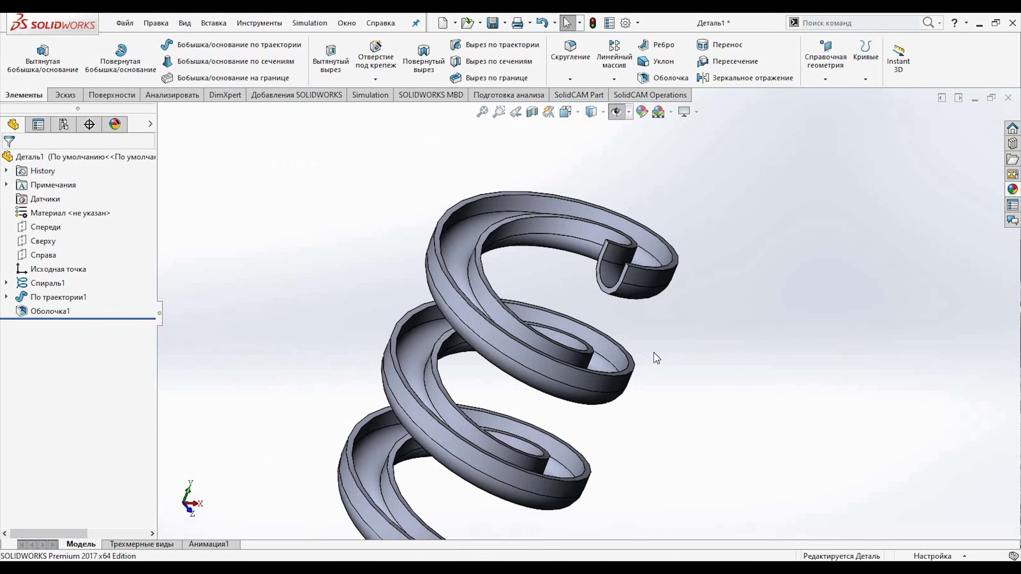
pyautogui.scroll(3, 656, 357)
# Apply a green colour to the whole helical chute part
pyautogui.click(642, 112)
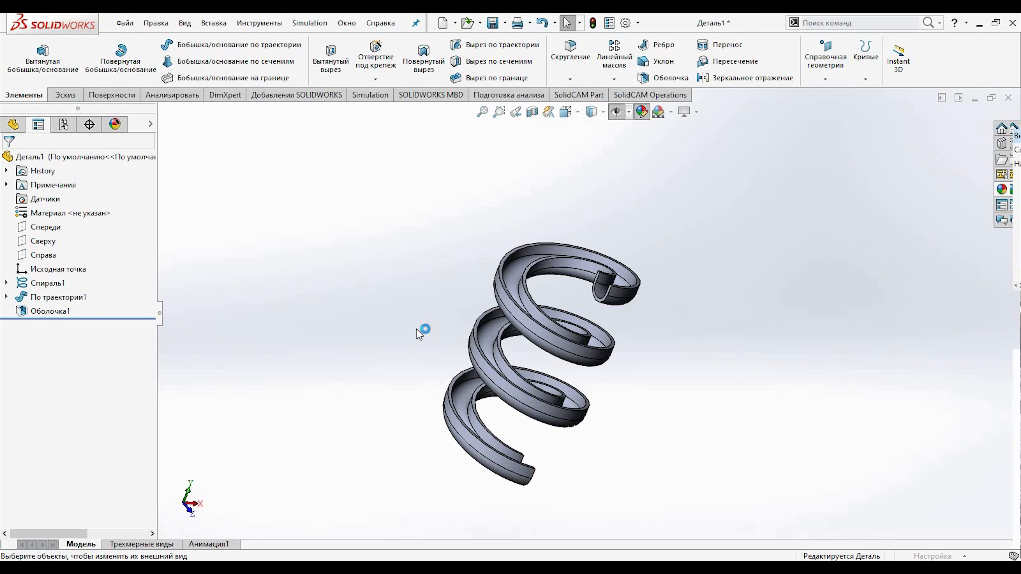
pyautogui.click(69, 474)
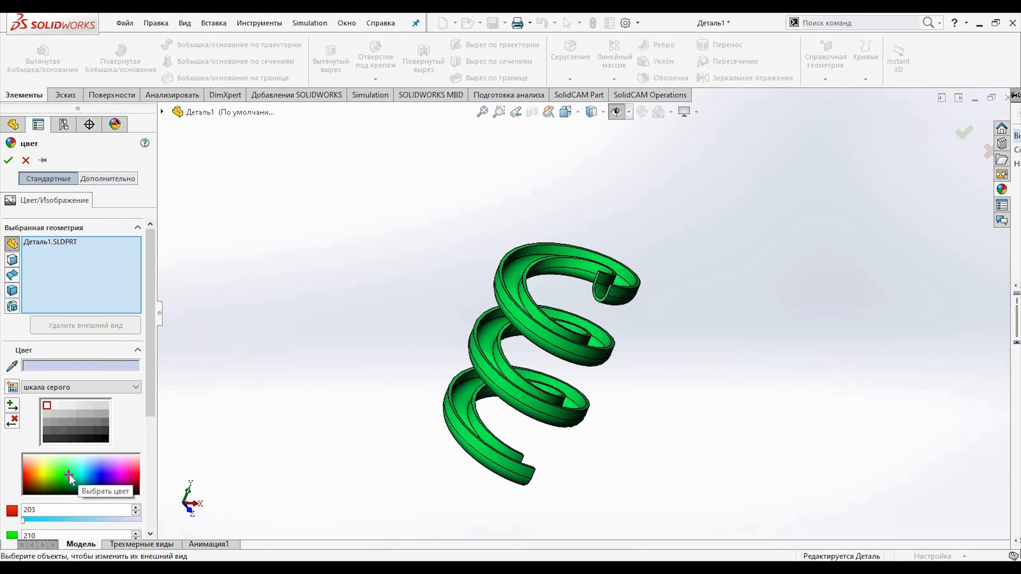
pyautogui.click(9, 161)
pyautogui.moveTo(692, 409); pyautogui.dragTo(658, 358, button='middle')
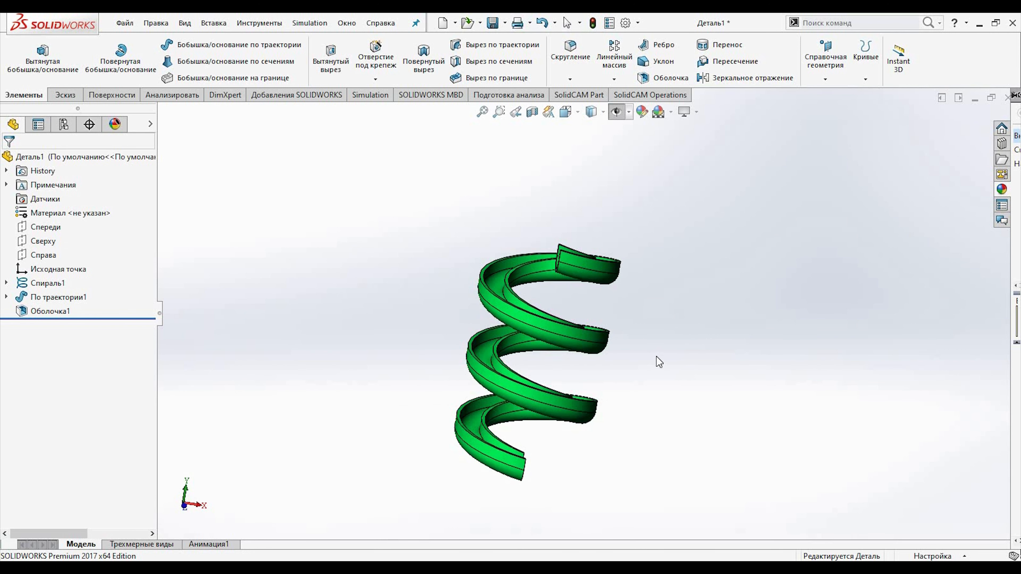
# Save the part as Деталь1 in folder 1212, replacing the existing file of that name
pyautogui.click(491, 24)
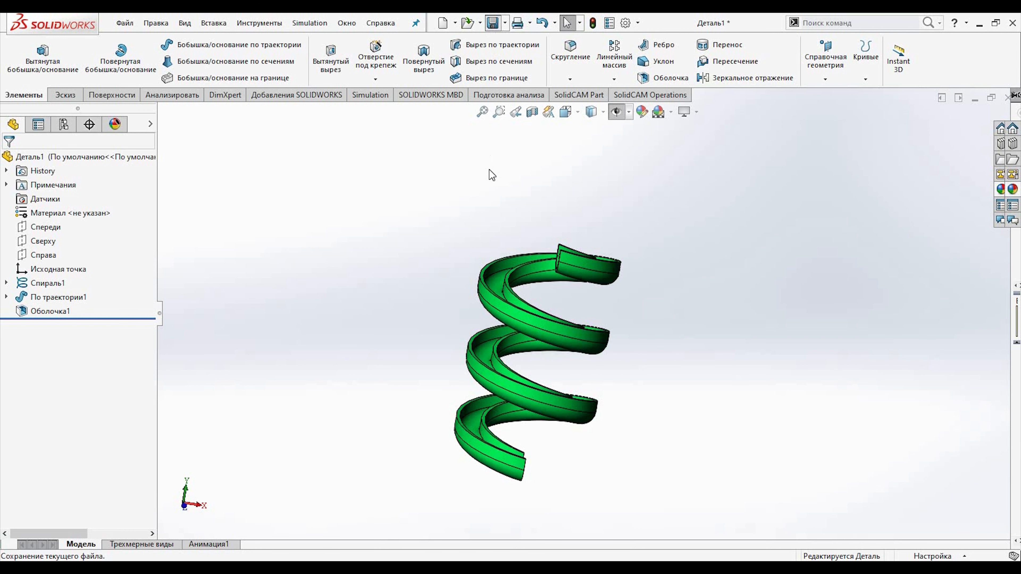
pyautogui.click(458, 217)
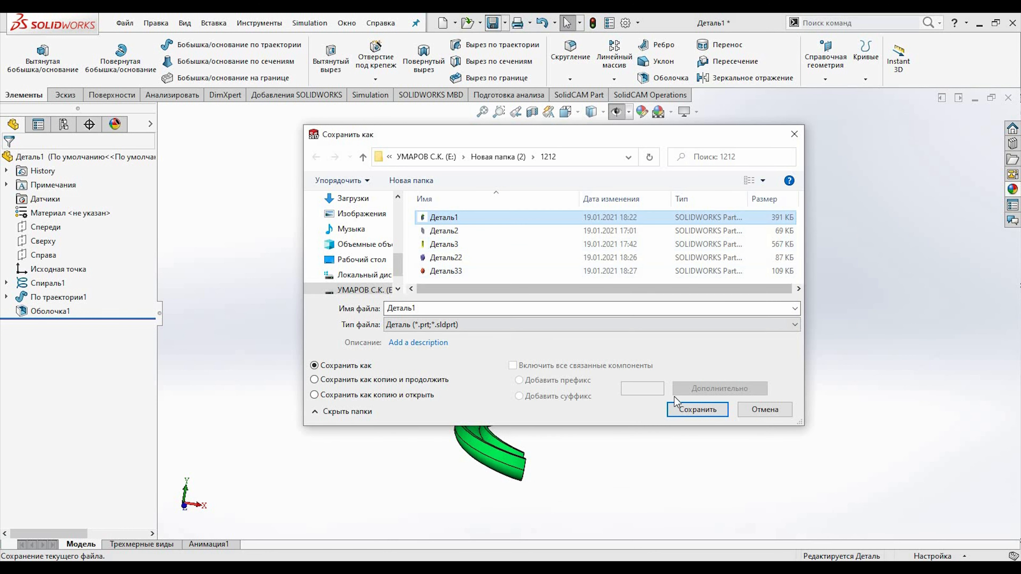
pyautogui.click(703, 412)
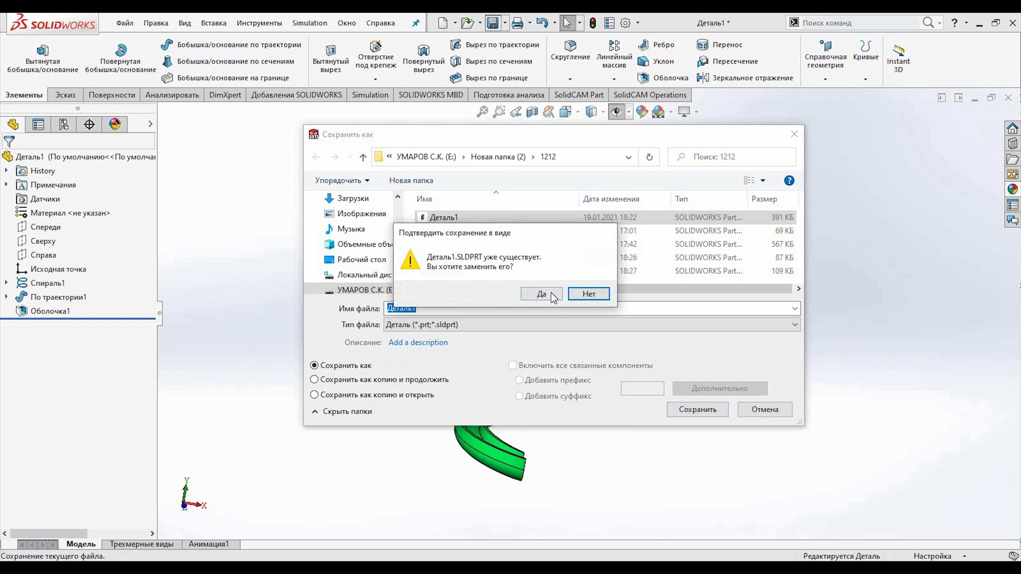
pyautogui.click(550, 292)
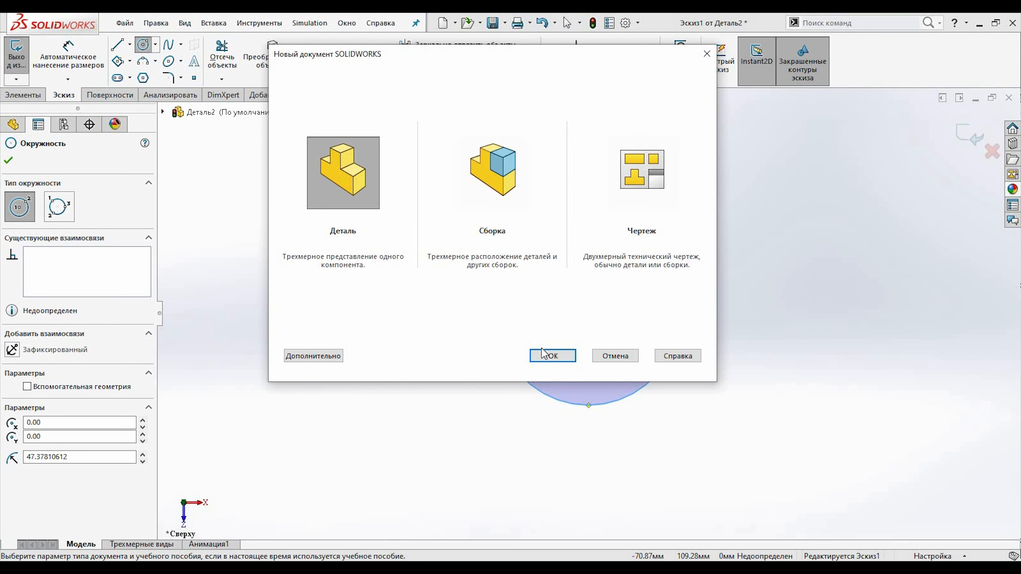
# Create a new part document and leave sketch mode without choosing a plane
pyautogui.click(550, 356)
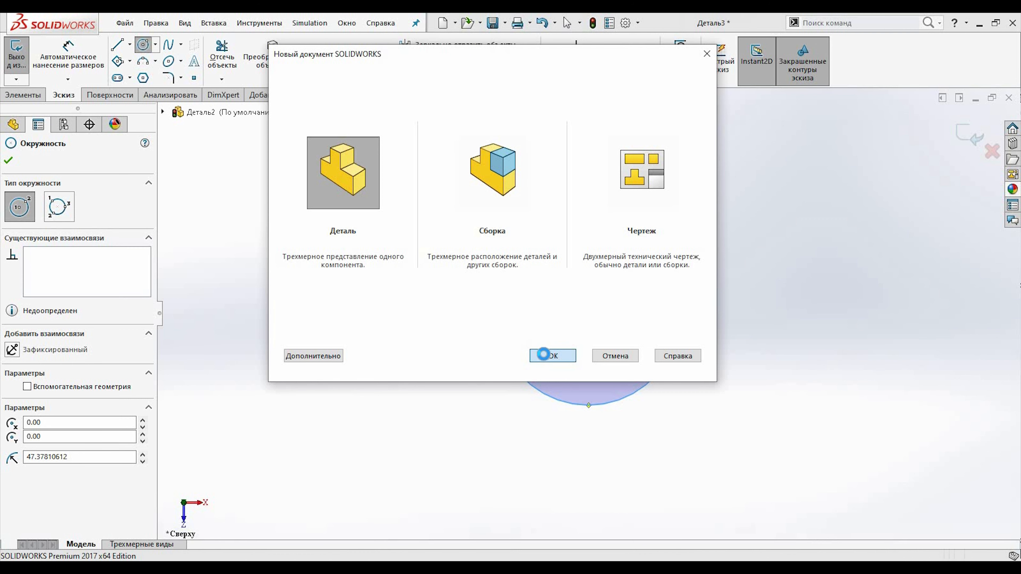
pyautogui.click(118, 52)
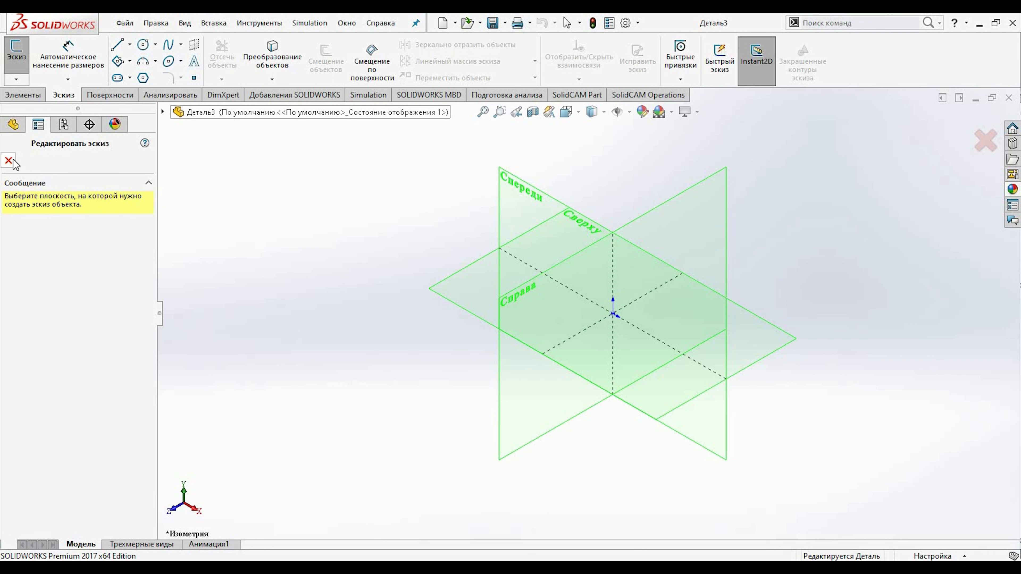
pyautogui.click(9, 160)
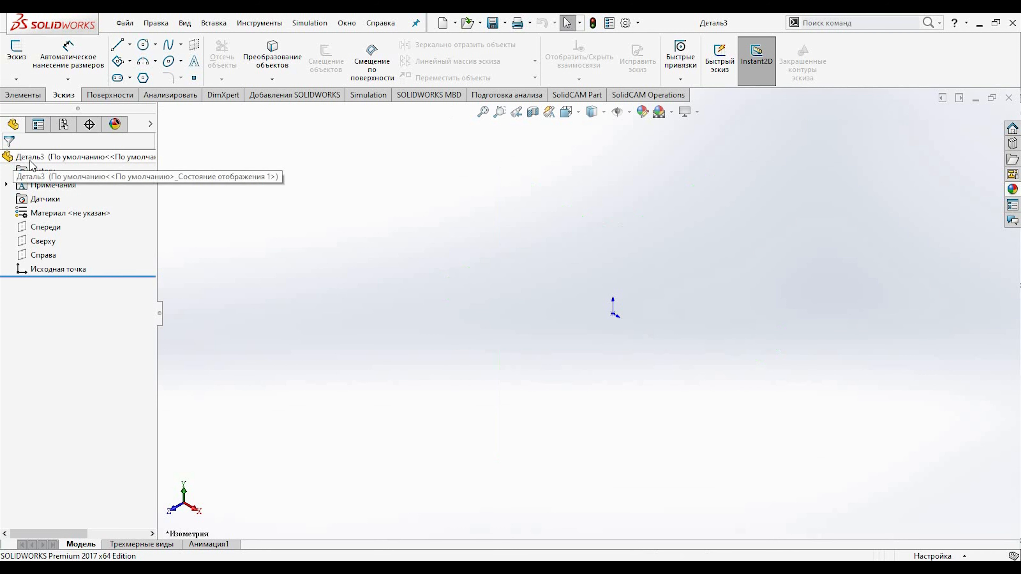
# On the Top plane, sketch connected lines: about 25 mm down to the origin, left horizontally, about 54 mm up, and about 29 mm right
pyautogui.click(46, 228)
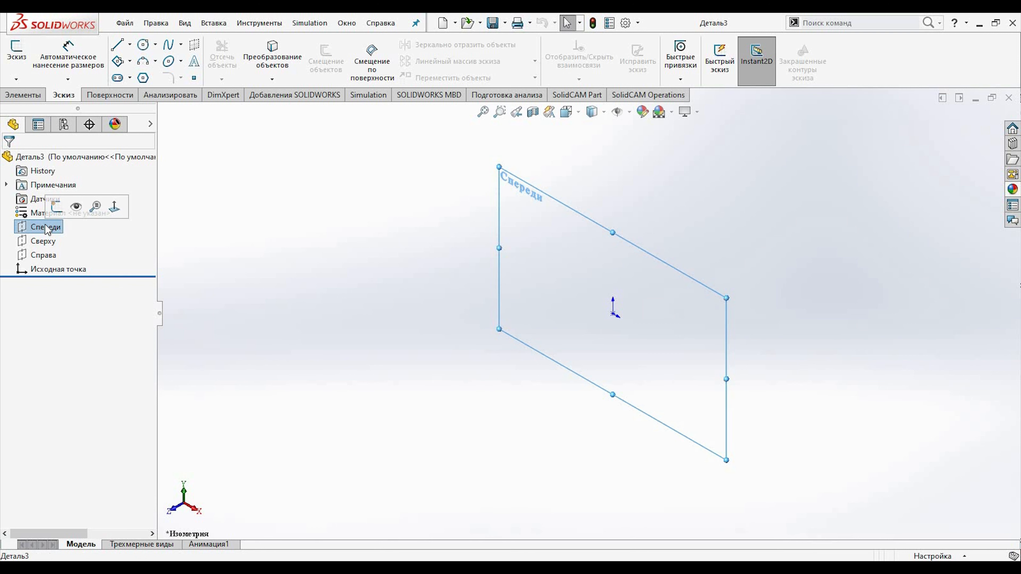
pyautogui.click(115, 208)
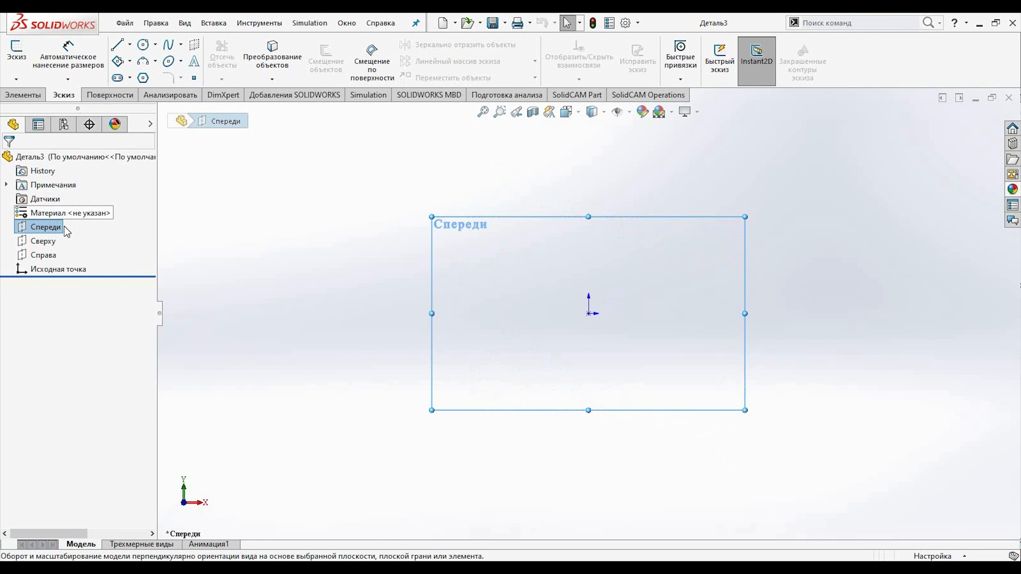
pyautogui.click(42, 242)
pyautogui.click(115, 227)
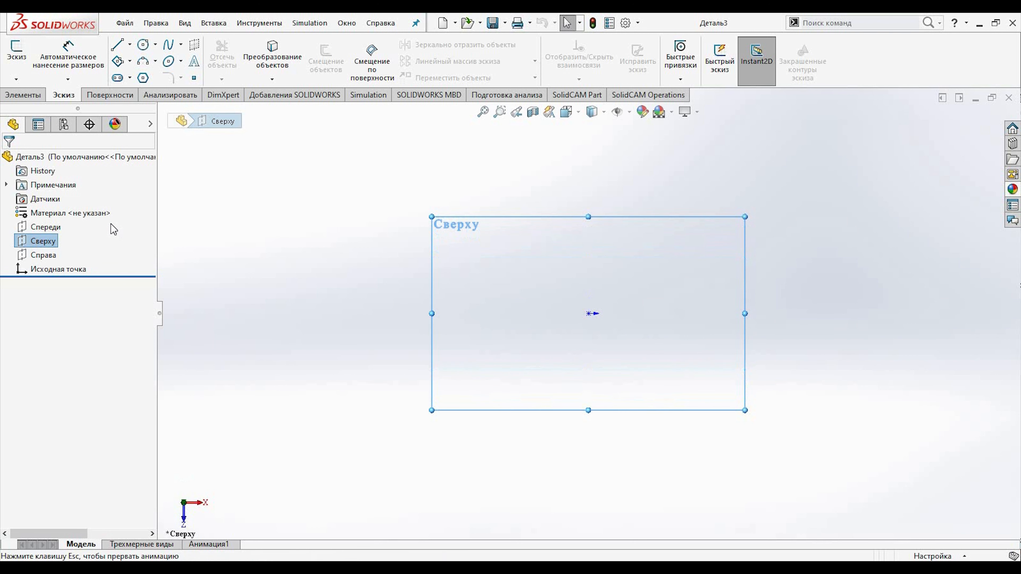
pyautogui.click(117, 44)
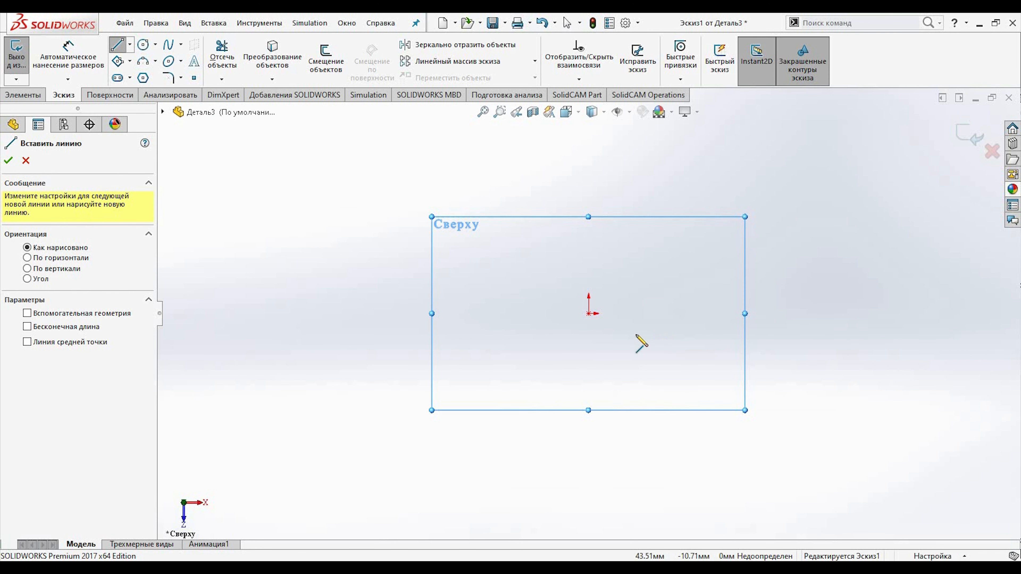
pyautogui.click(589, 266)
pyautogui.click(588, 314)
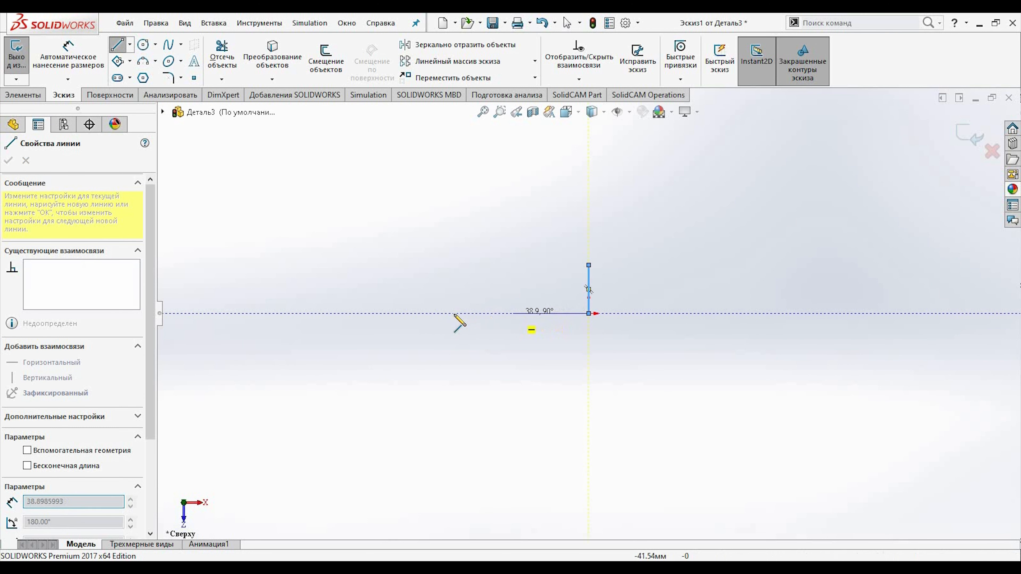
pyautogui.click(417, 313)
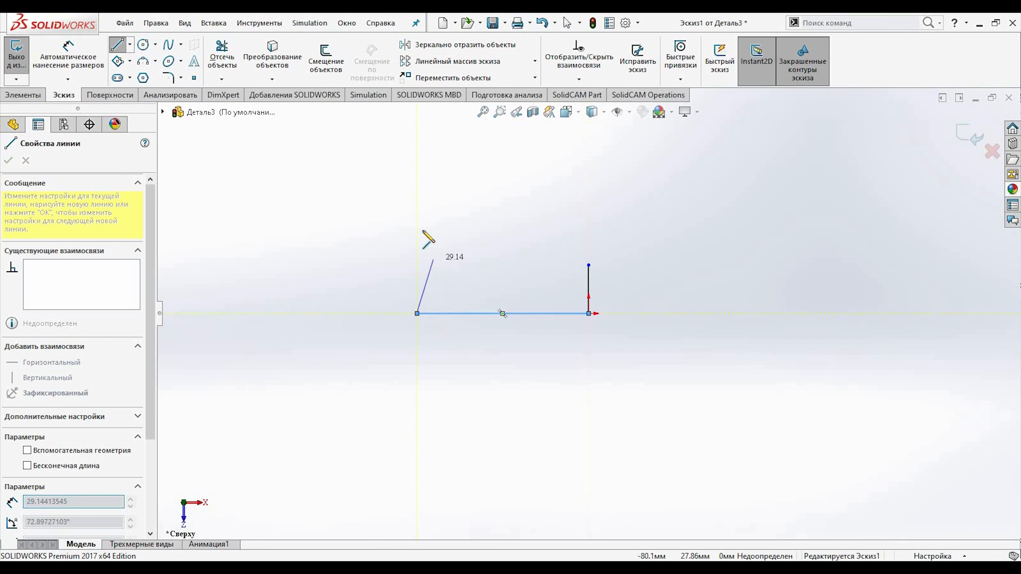
pyautogui.click(416, 211)
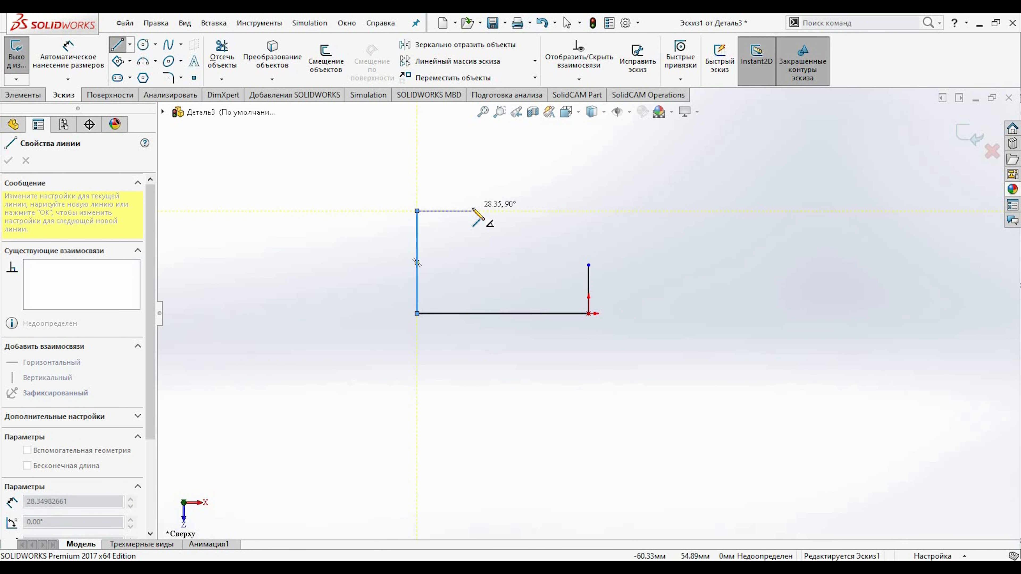
pyautogui.click(472, 210)
pyautogui.press('Escape')
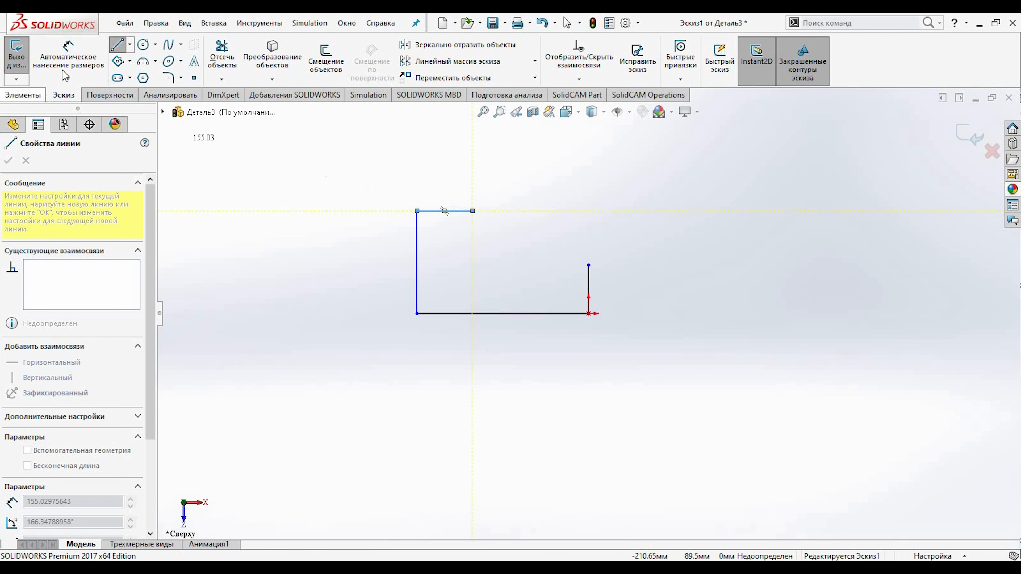
# Dimension the long horizontal line running from the origin to 90 mm
pyautogui.click(484, 320)
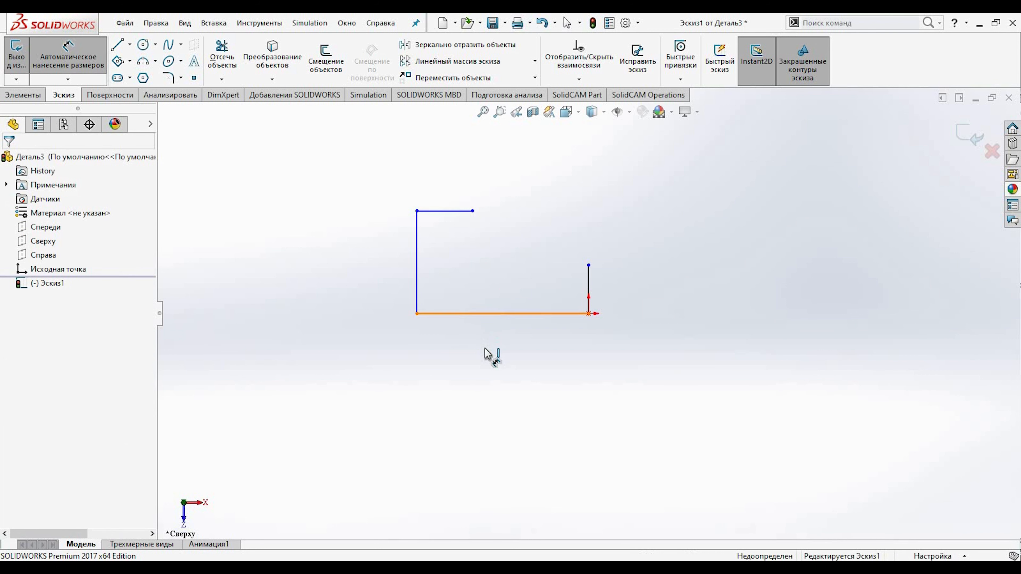
pyautogui.click(487, 353)
pyautogui.write('90')
pyautogui.press('Return')
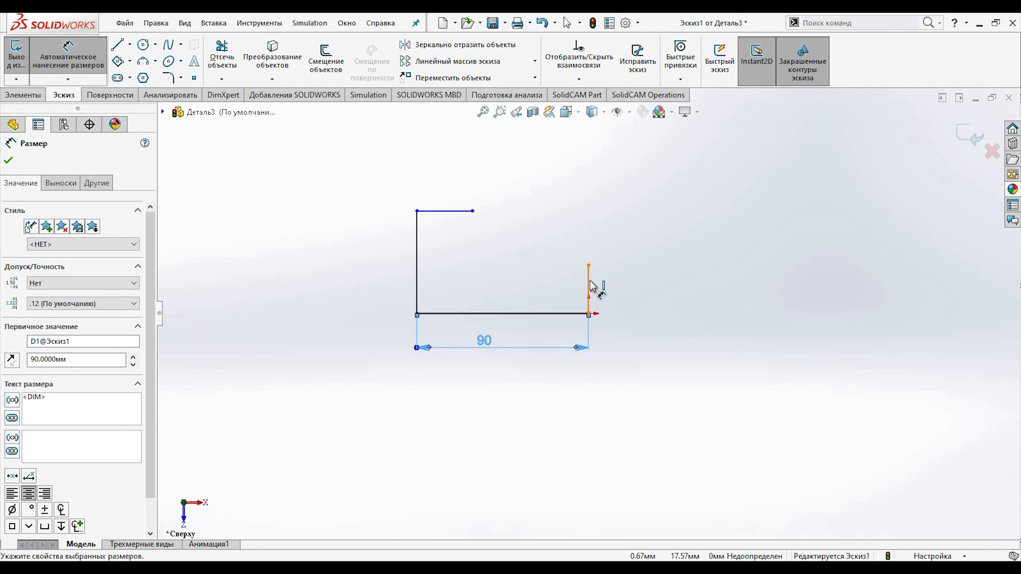
# Dimension the short vertical line rising from the origin to 10 mm
pyautogui.click(589, 289)
pyautogui.click(621, 286)
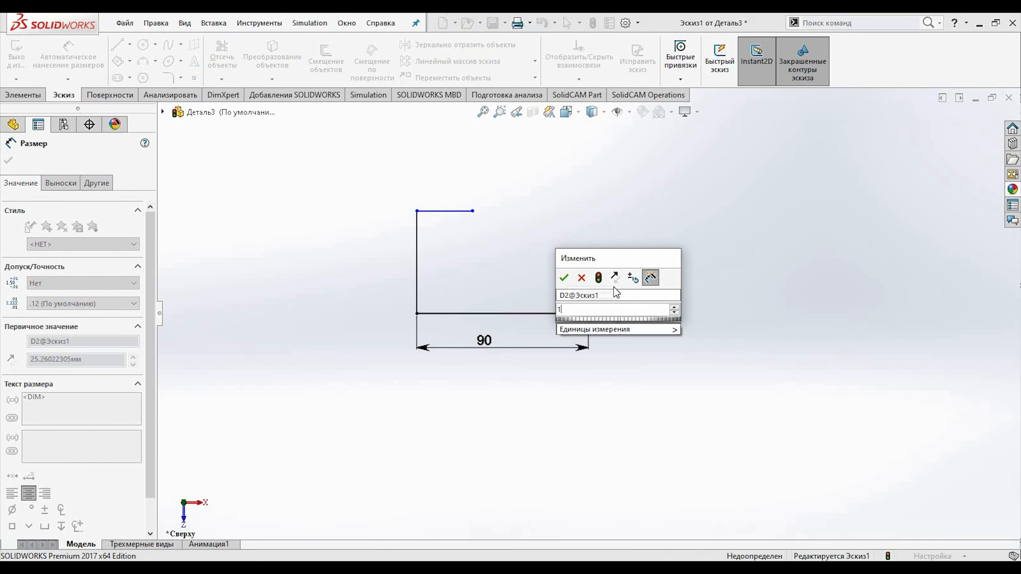
pyautogui.write('1')
pyautogui.press('Return')
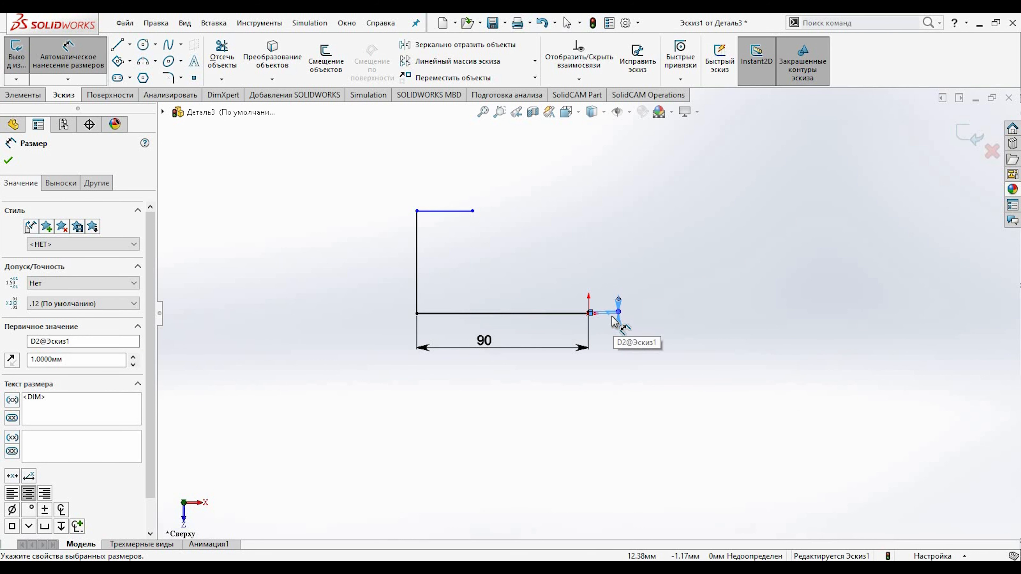
pyautogui.hotkey('ctrl', 'z')
pyautogui.click(613, 300)
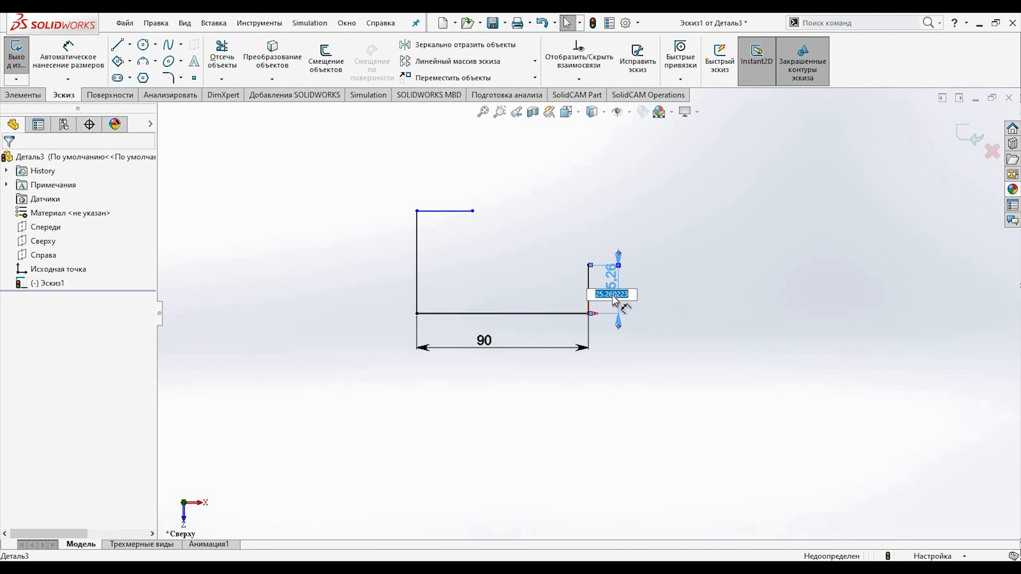
pyautogui.write('10')
pyautogui.press('Return')
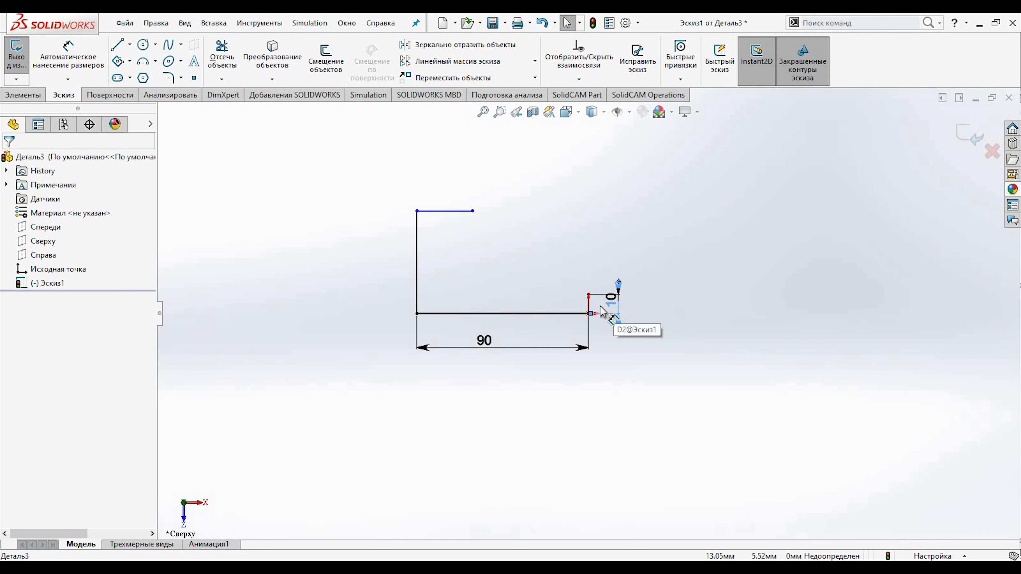
# Dimension the upper horizontal line of the open profile to 10 mm
pyautogui.click(452, 211)
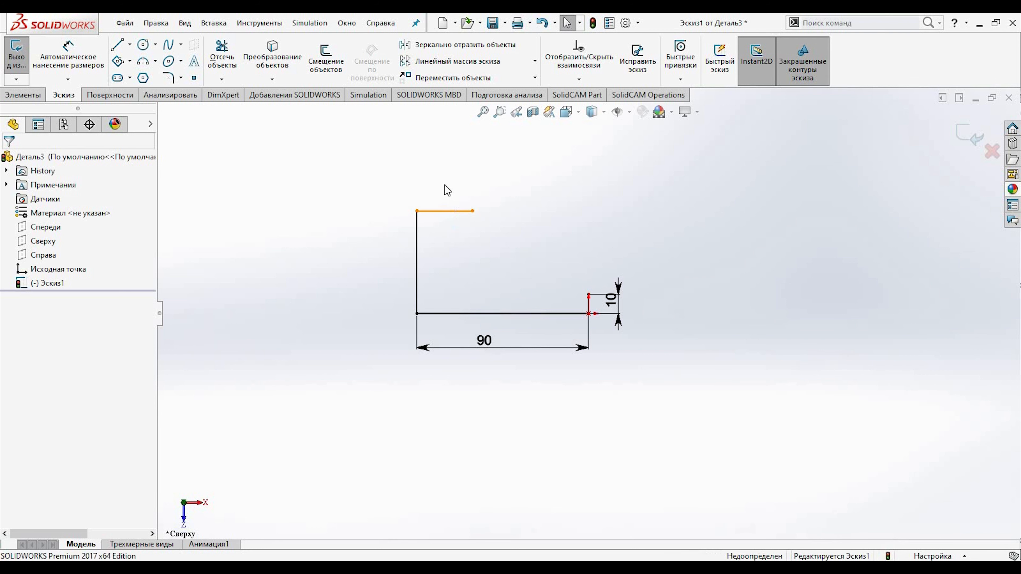
pyautogui.click(76, 65)
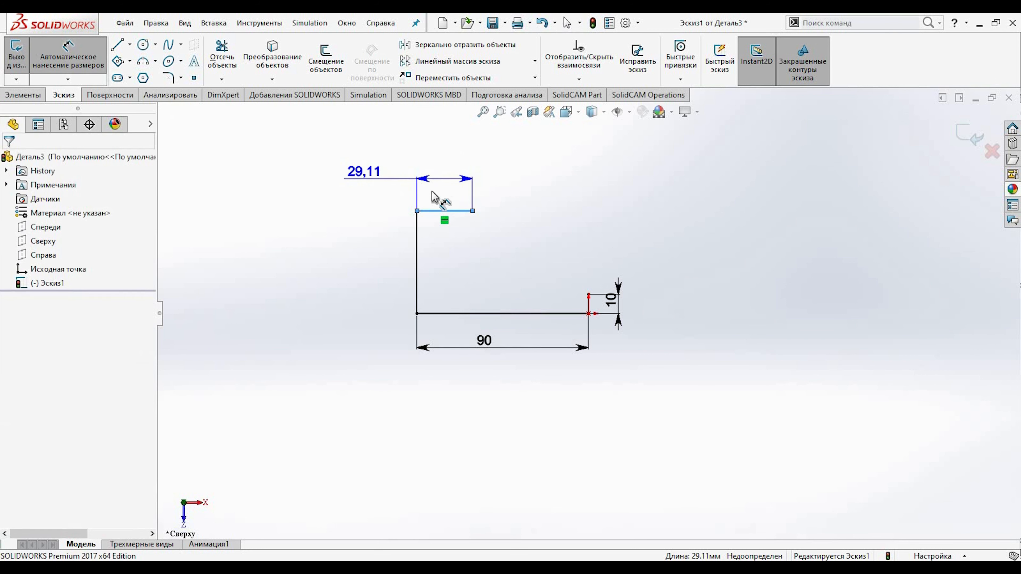
pyautogui.click(441, 183)
pyautogui.write('1')
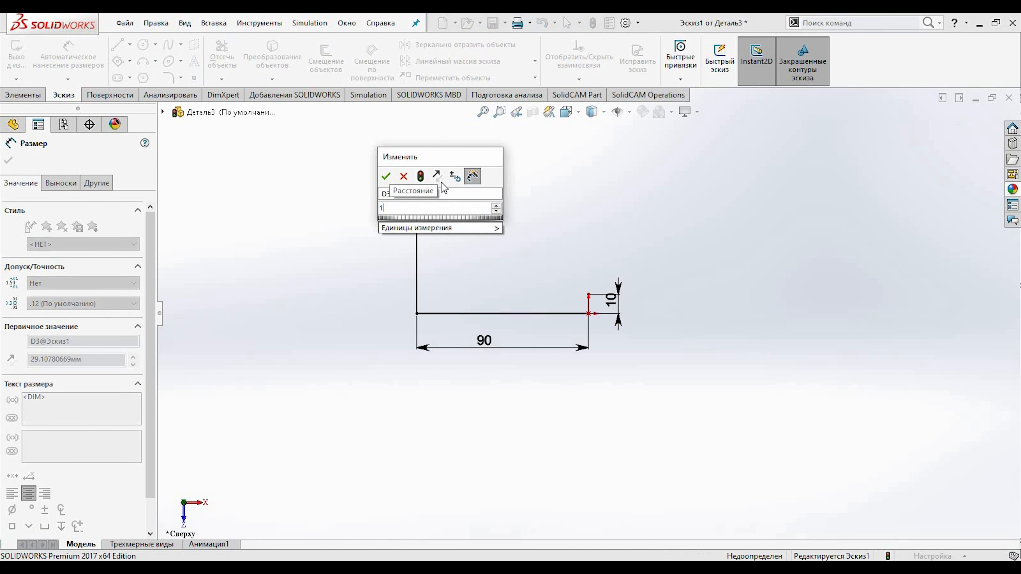
pyautogui.write('0')
pyautogui.press('Return')
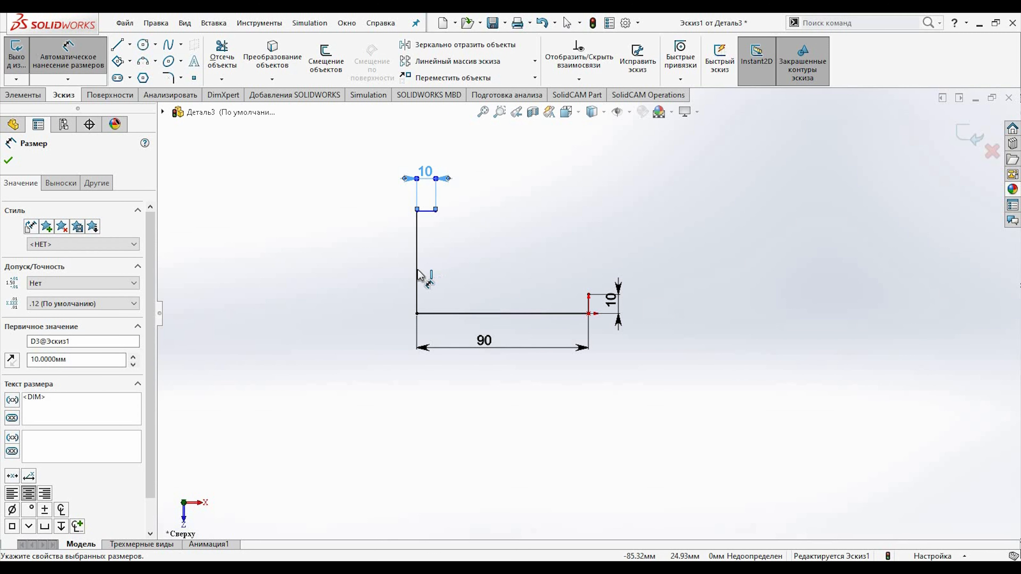
# Dimension the long vertical line of the open profile to 35 mm
pyautogui.click(418, 276)
pyautogui.click(356, 283)
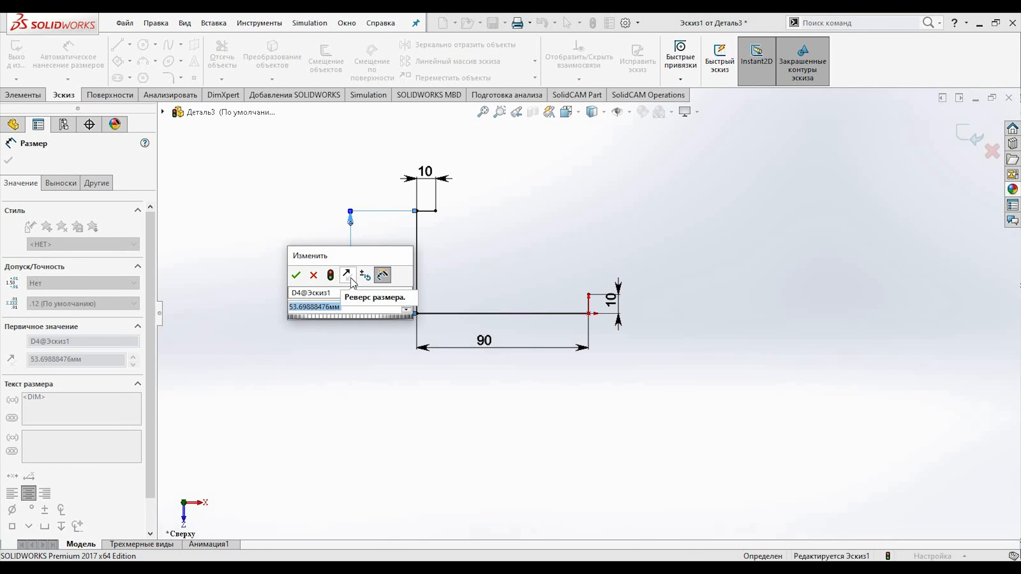
pyautogui.write('35')
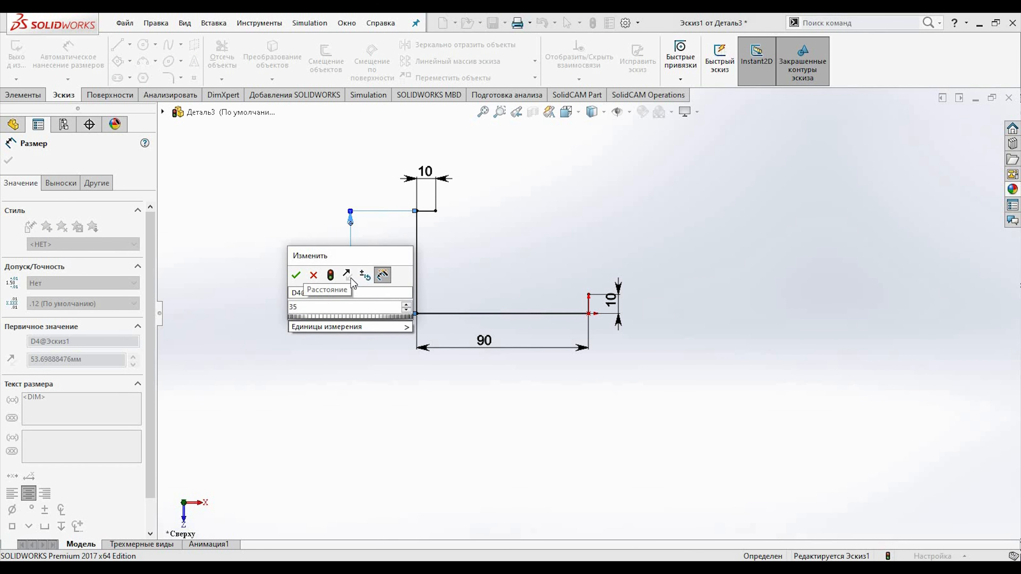
pyautogui.press('Return')
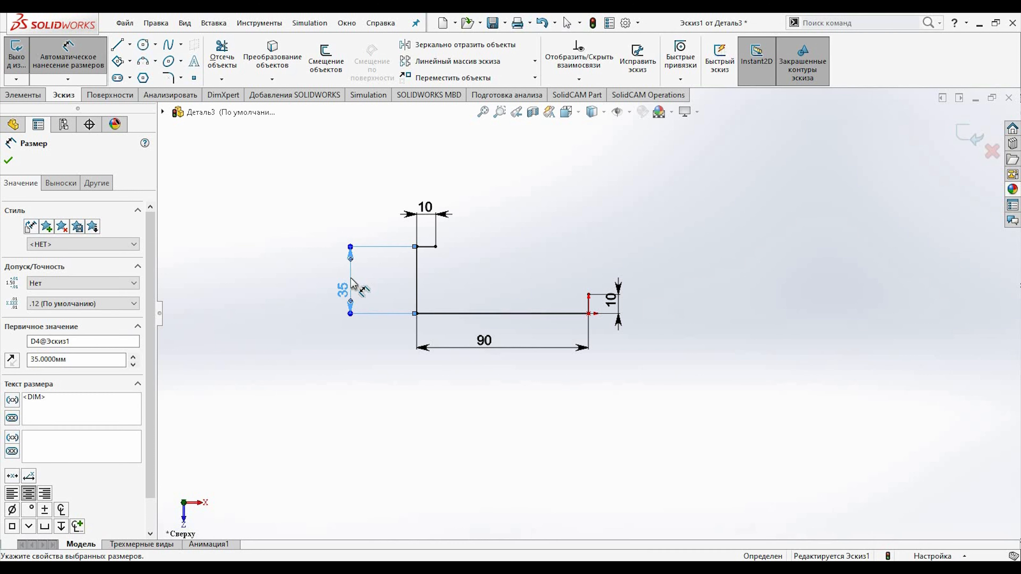
# Close the profile with a two-point spline from the free end of the upper horizontal line to the top of the short vertical line
pyautogui.click(121, 46)
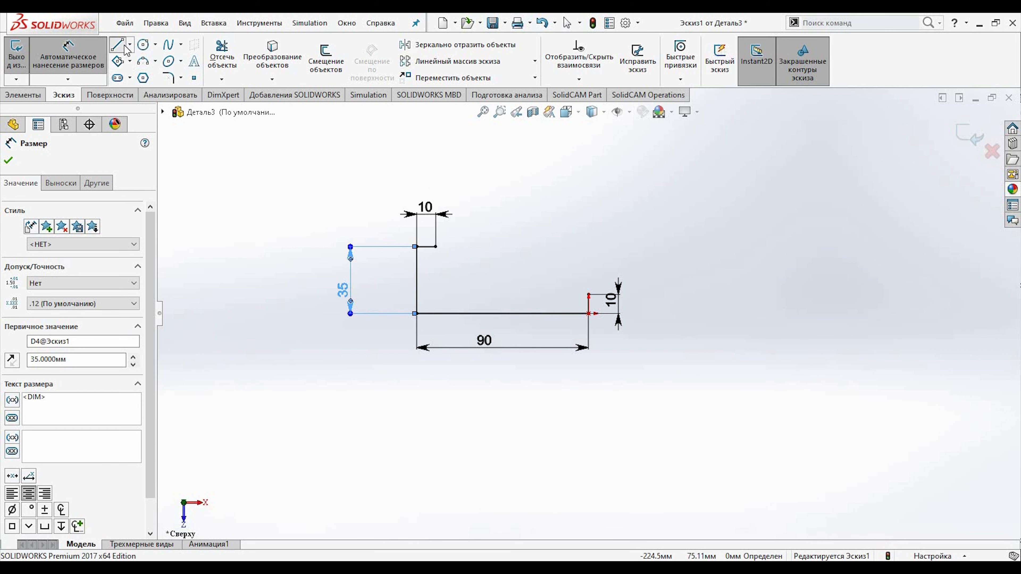
pyautogui.click(174, 44)
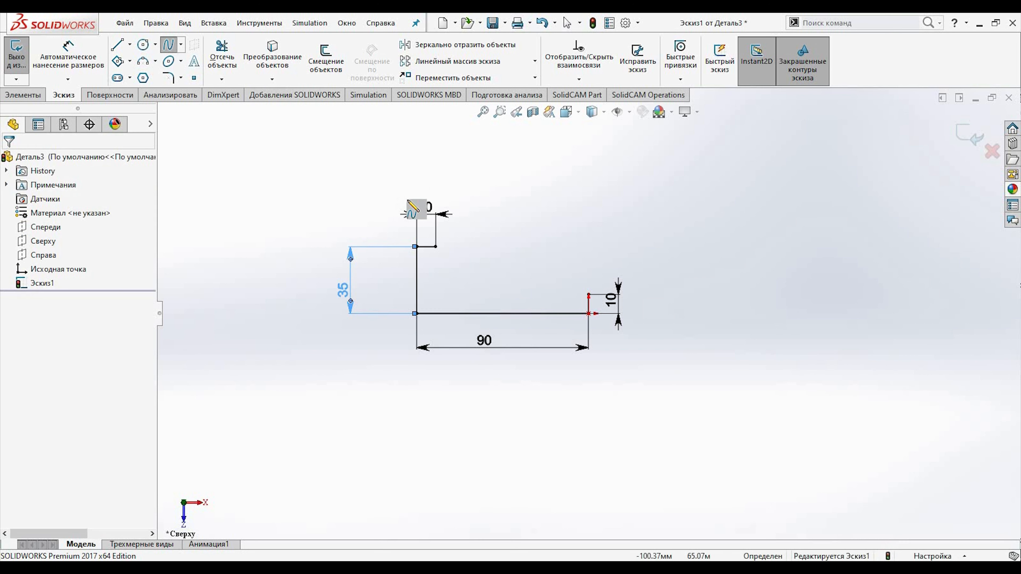
pyautogui.click(435, 246)
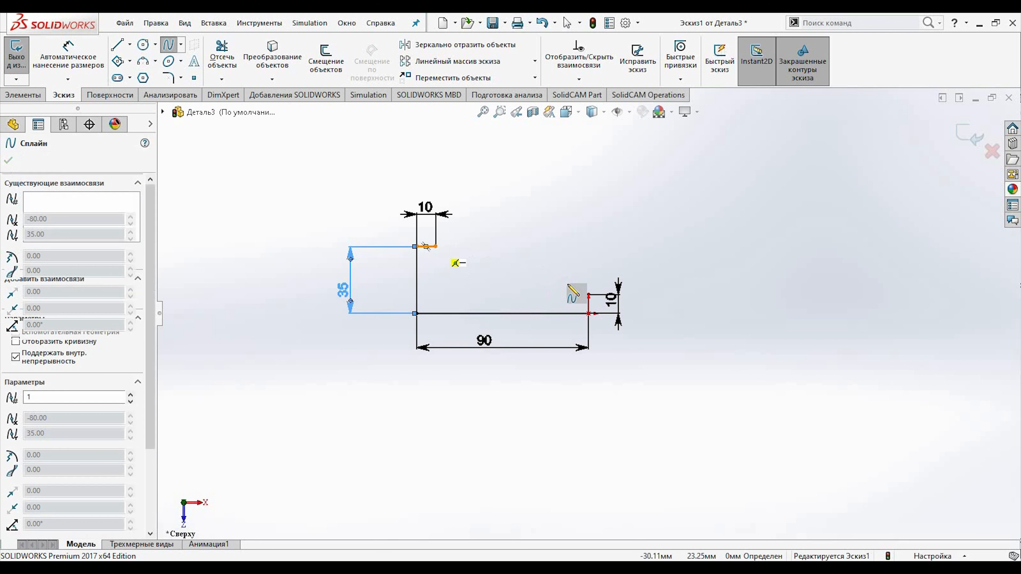
pyautogui.rightClick(588, 293)
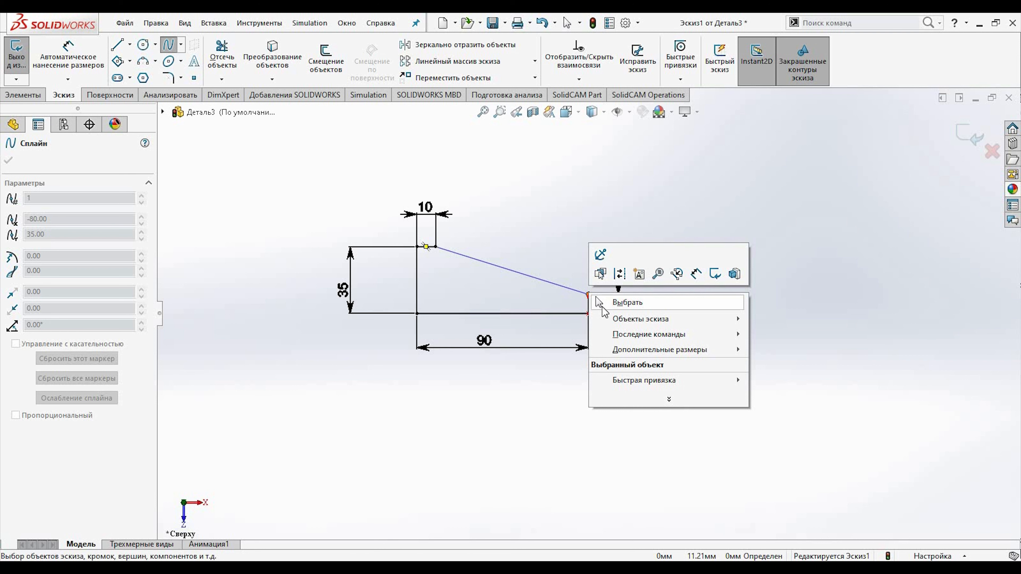
pyautogui.click(602, 306)
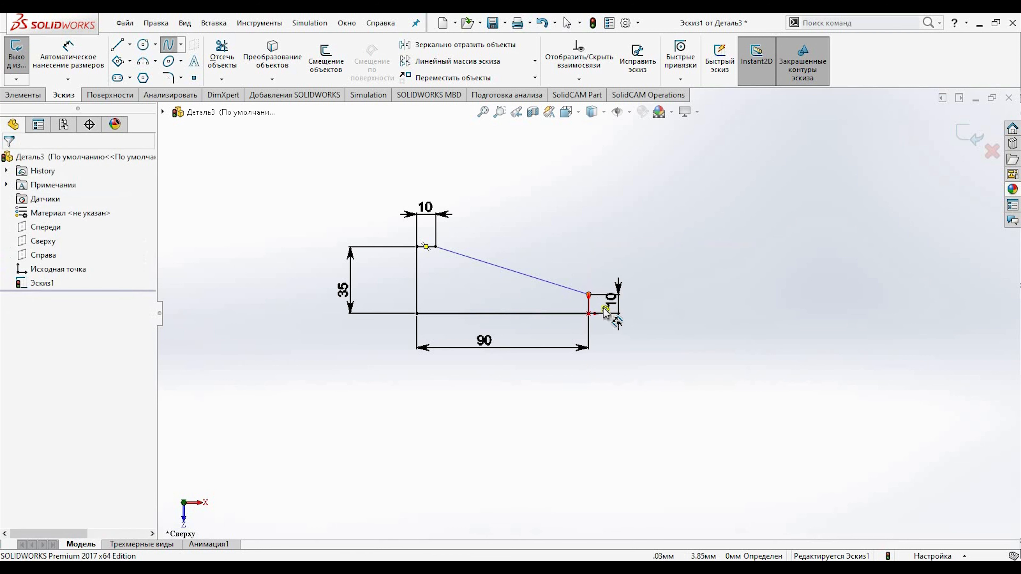
# Add a horizontal relation to the spline's tangent handle at the end on the short vertical line
pyautogui.click(548, 283)
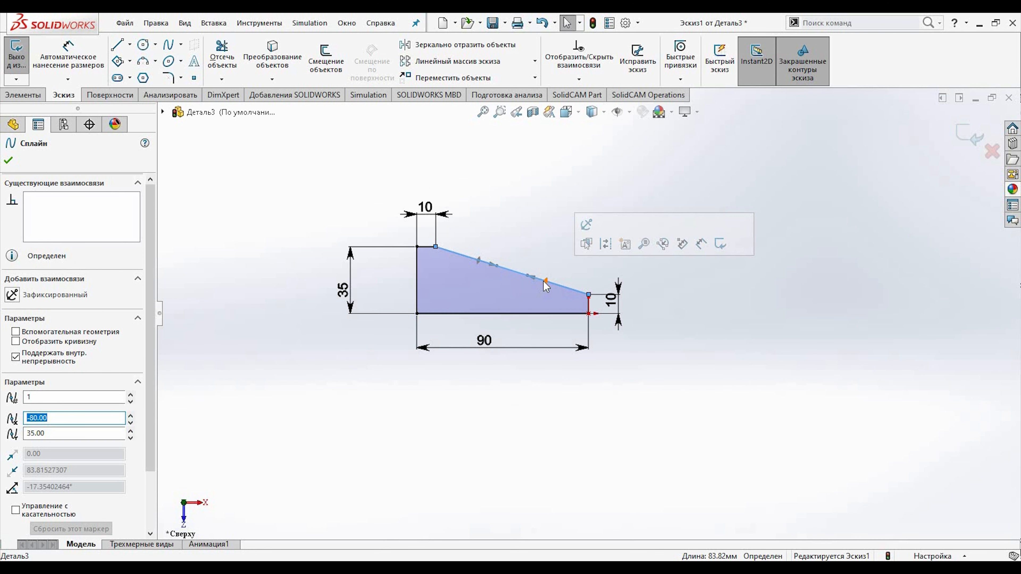
pyautogui.click(544, 281)
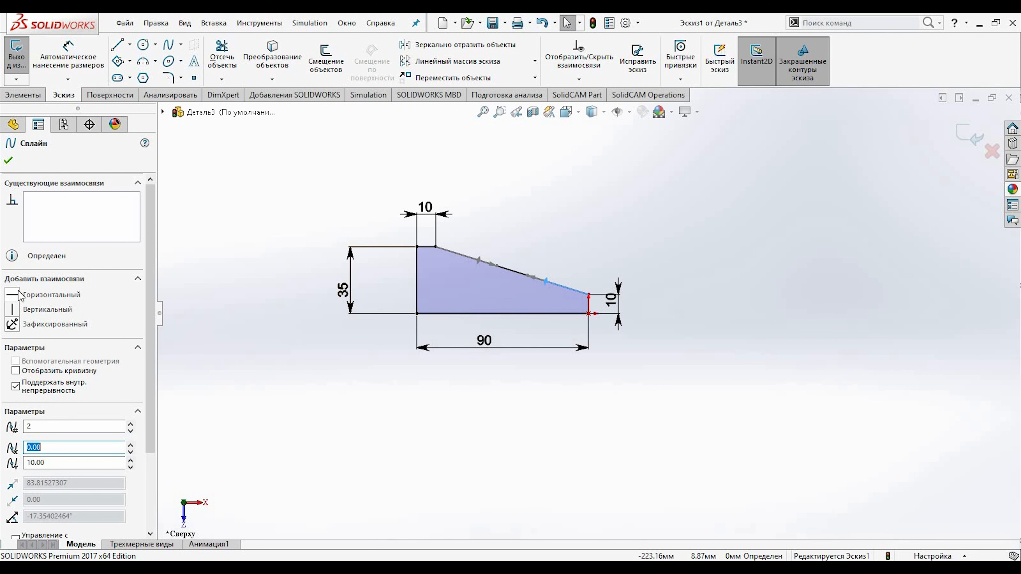
pyautogui.click(12, 295)
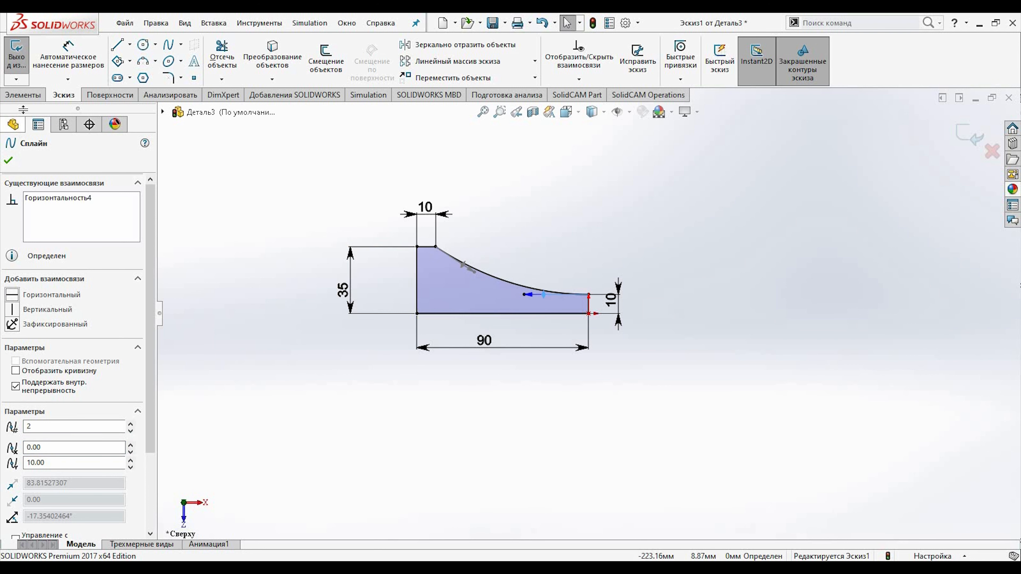
# Revolve the closed profile 360° about the short 10 mm vertical line at the origin
pyautogui.click(22, 95)
pyautogui.click(108, 67)
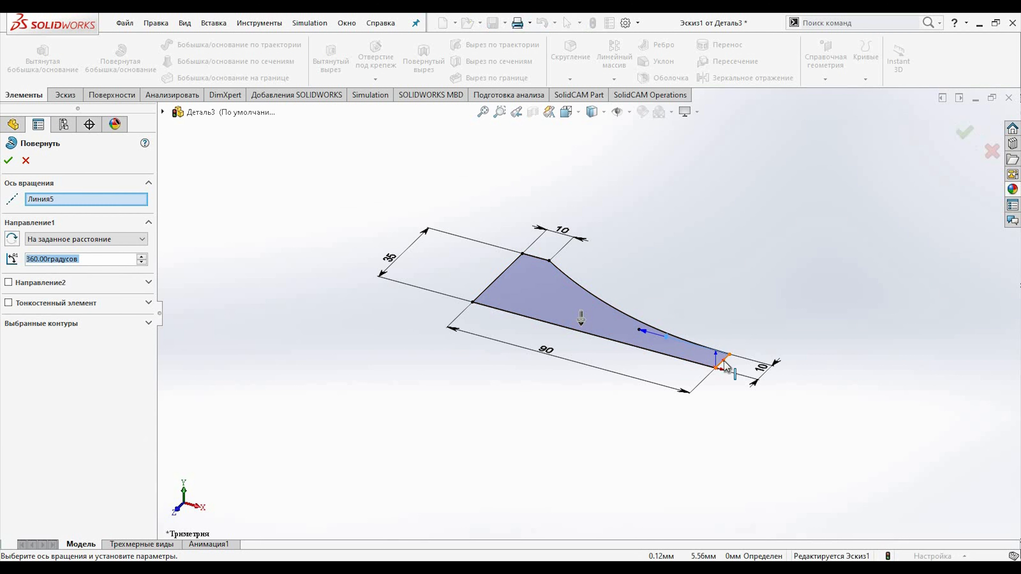
pyautogui.click(724, 361)
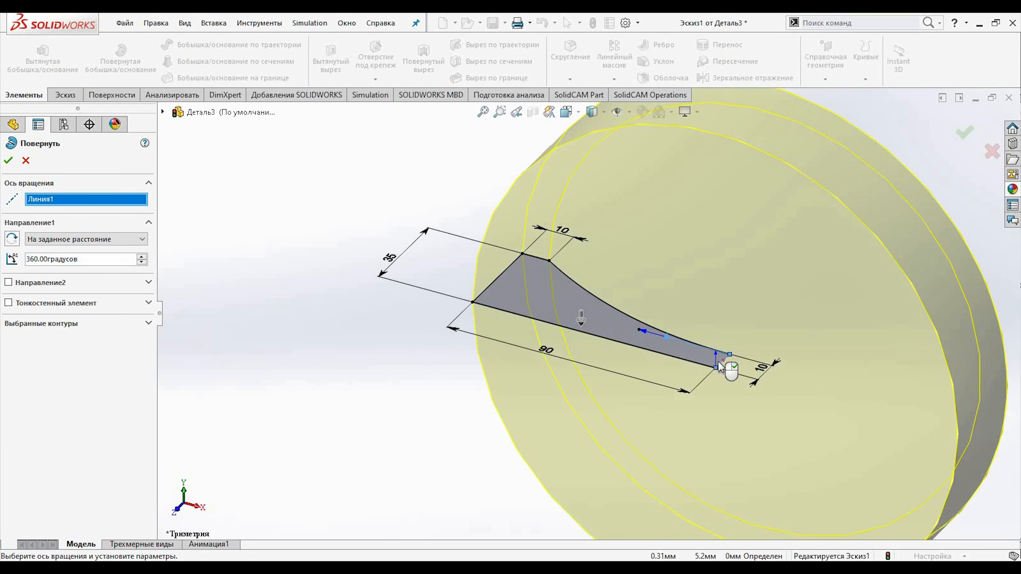
pyautogui.click(9, 161)
# Start a sketch on the bowl's flat ring-shaped rim face and convert its outer and inner circular edges into sketch entities
pyautogui.moveTo(360, 292); pyautogui.dragTo(330, 280, button='middle')
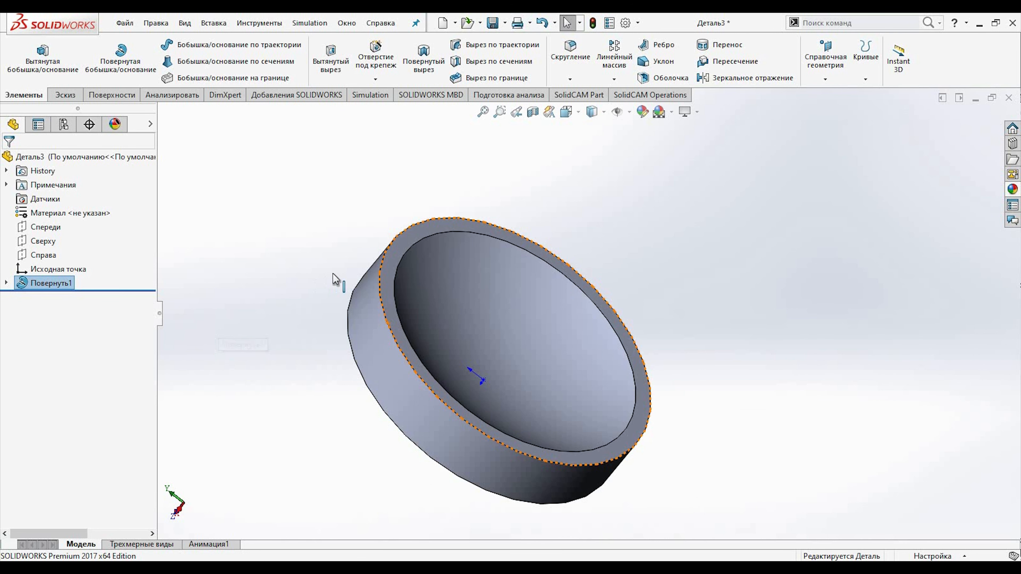
pyautogui.click(382, 263)
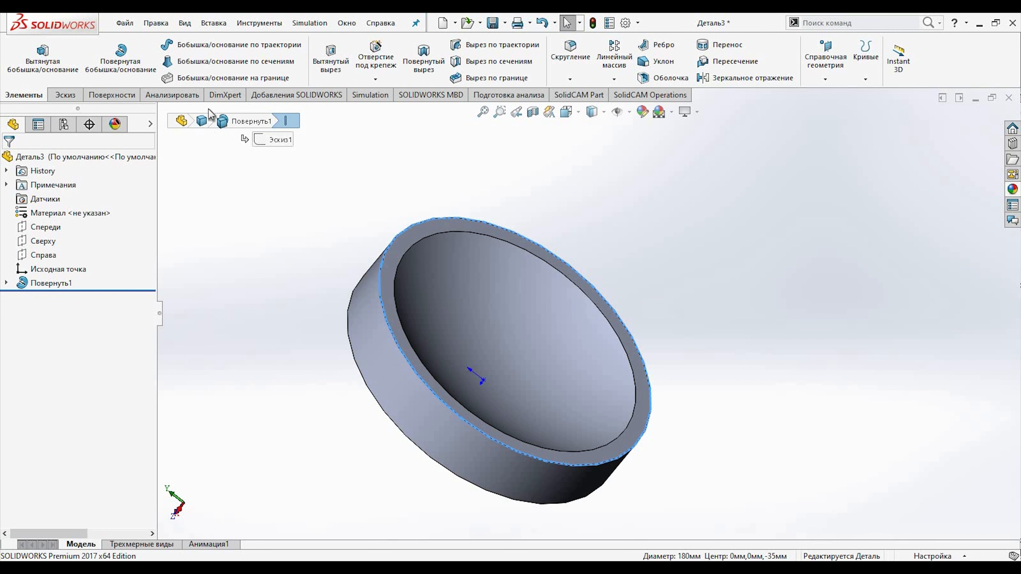
pyautogui.click(70, 103)
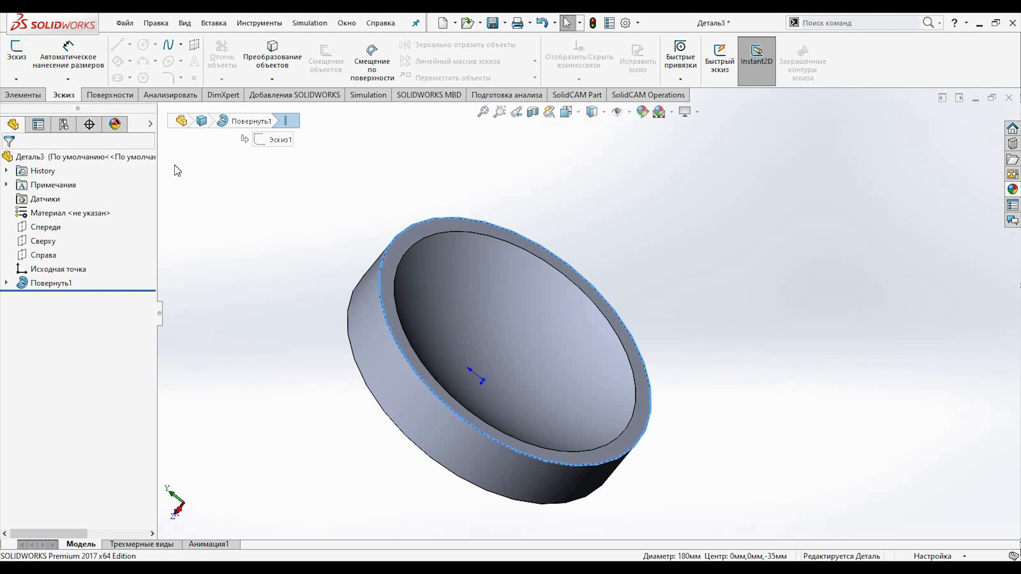
pyautogui.click(389, 281)
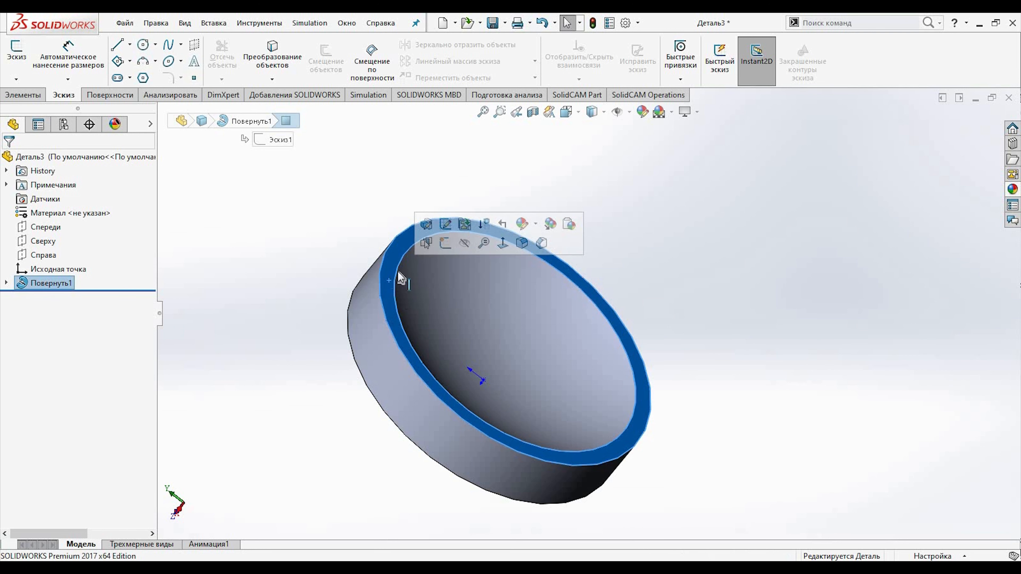
pyautogui.click(440, 244)
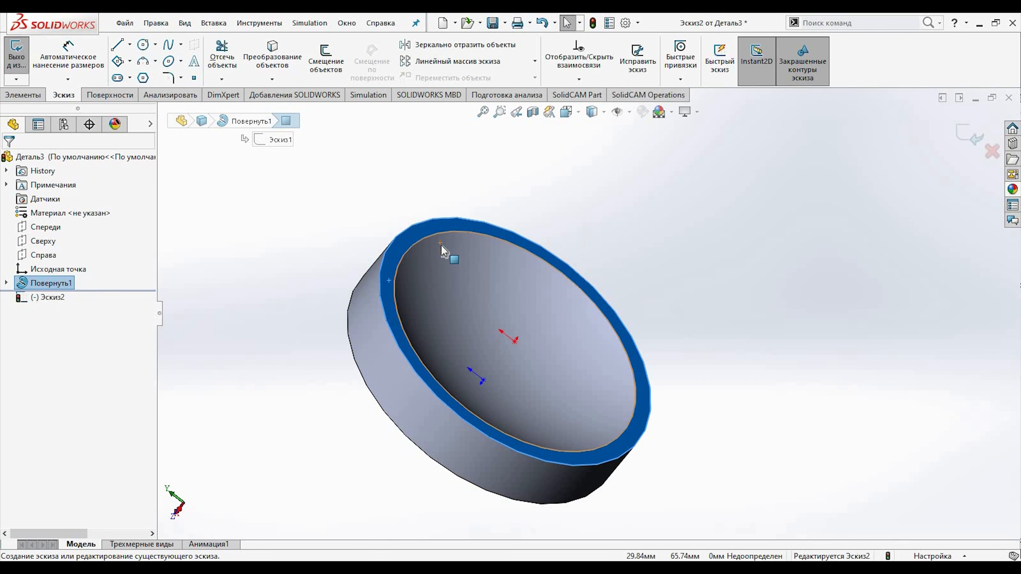
pyautogui.click(381, 275)
pyautogui.click(281, 61)
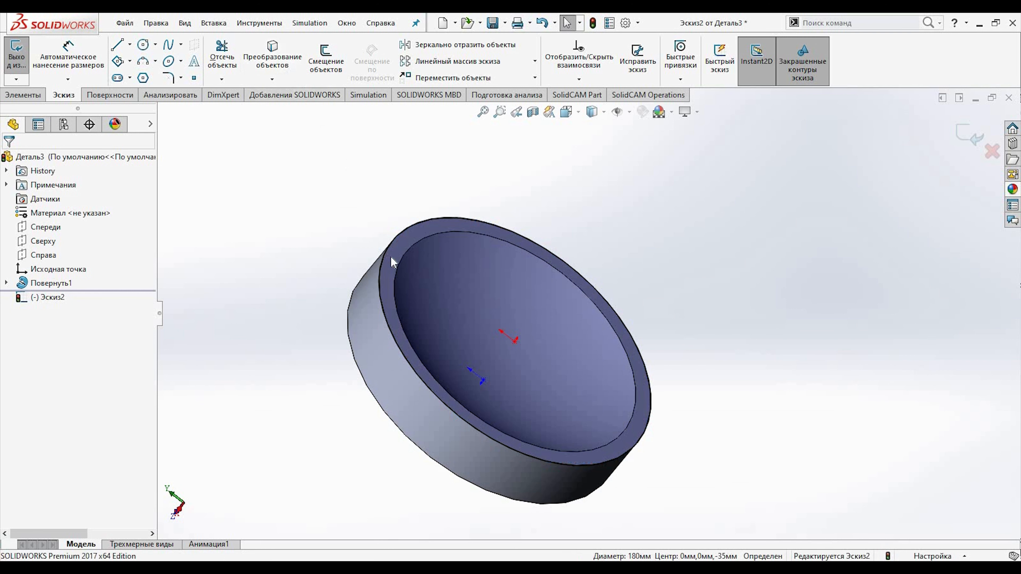
pyautogui.click(398, 282)
pyautogui.click(276, 61)
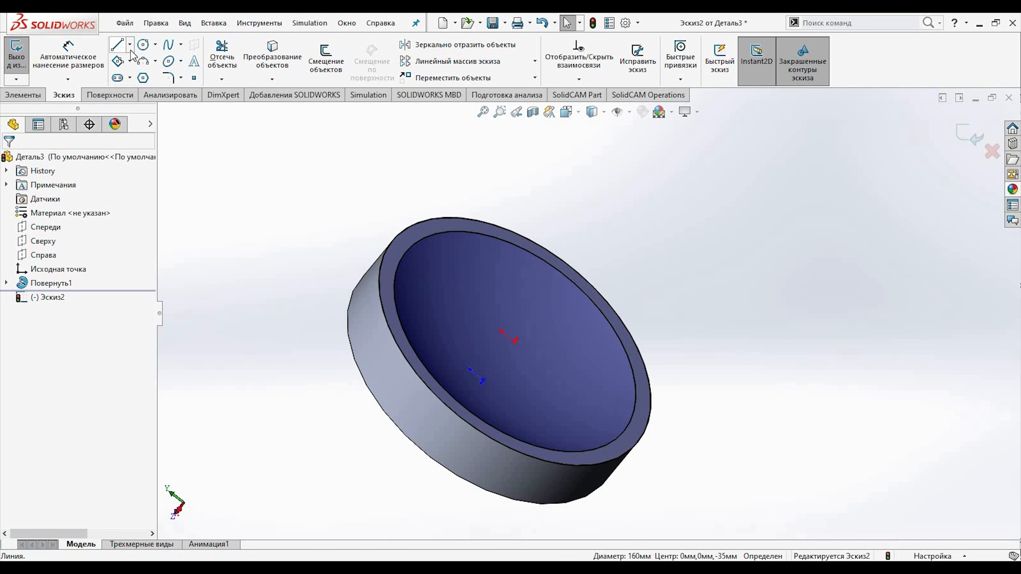
# Draw a line across the rim between two points on the outer circle and trim away its portion inside the inner circle
pyautogui.click(119, 45)
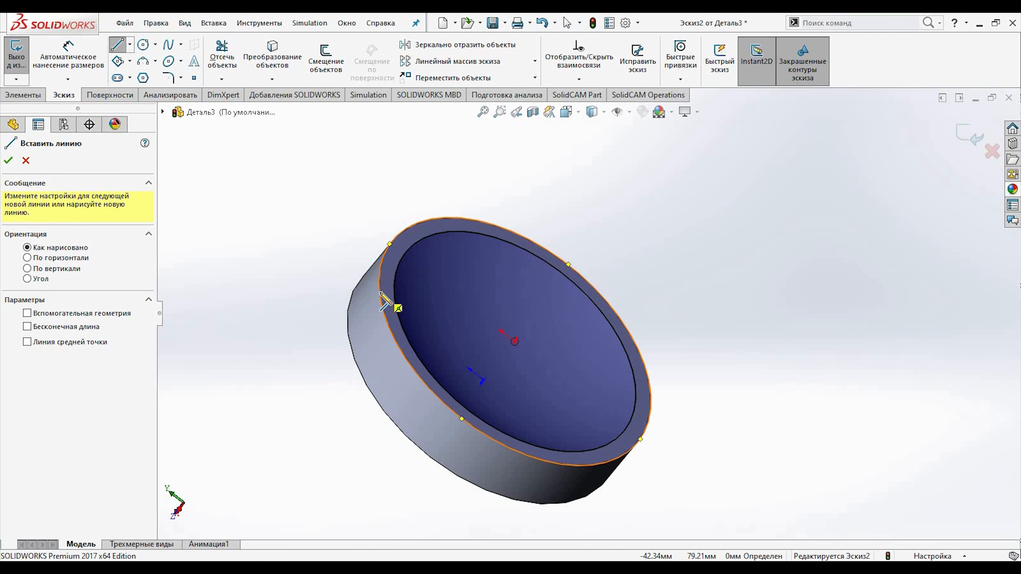
pyautogui.click(417, 373)
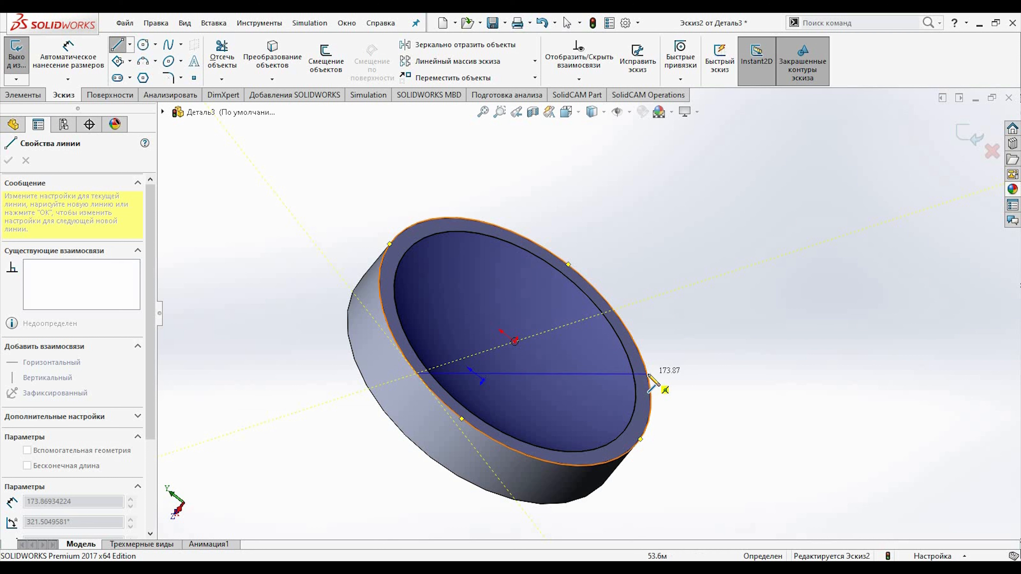
pyautogui.click(651, 388)
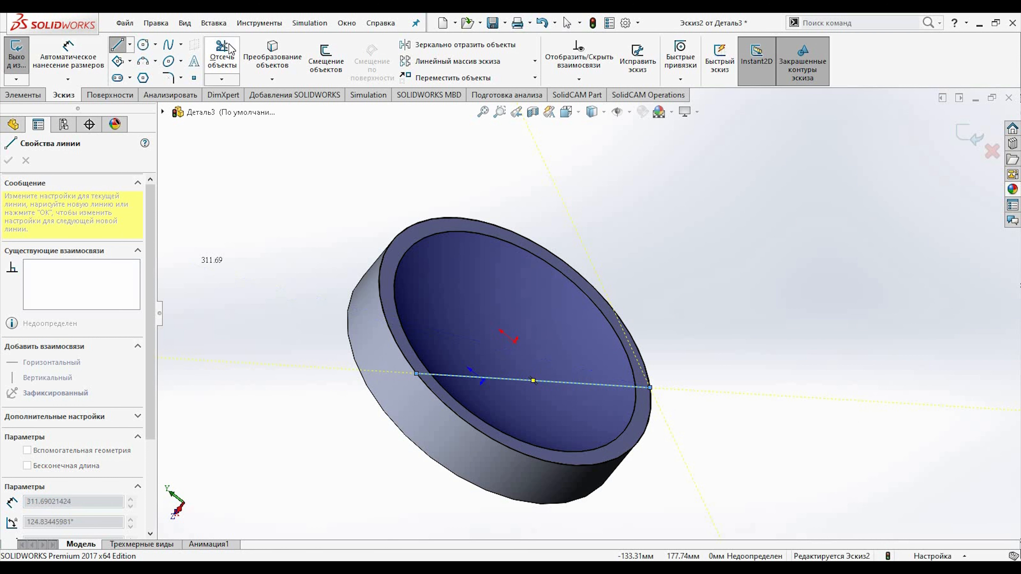
pyautogui.click(223, 53)
pyautogui.click(446, 375)
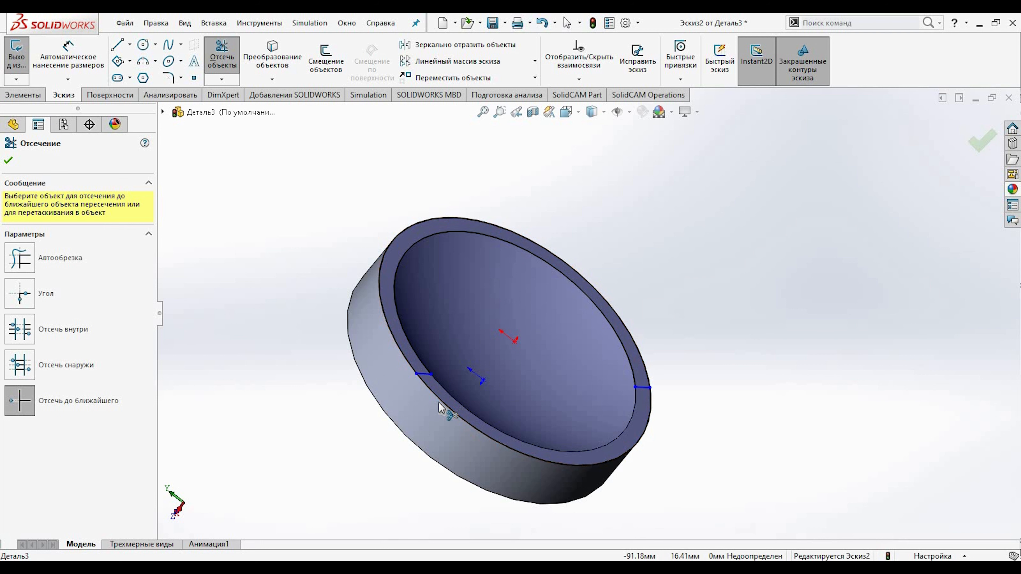
# Extrude the larger ring segment on the far side of the trimmed line 60 mm outward from the rim, merged with the bowl
pyautogui.click(23, 95)
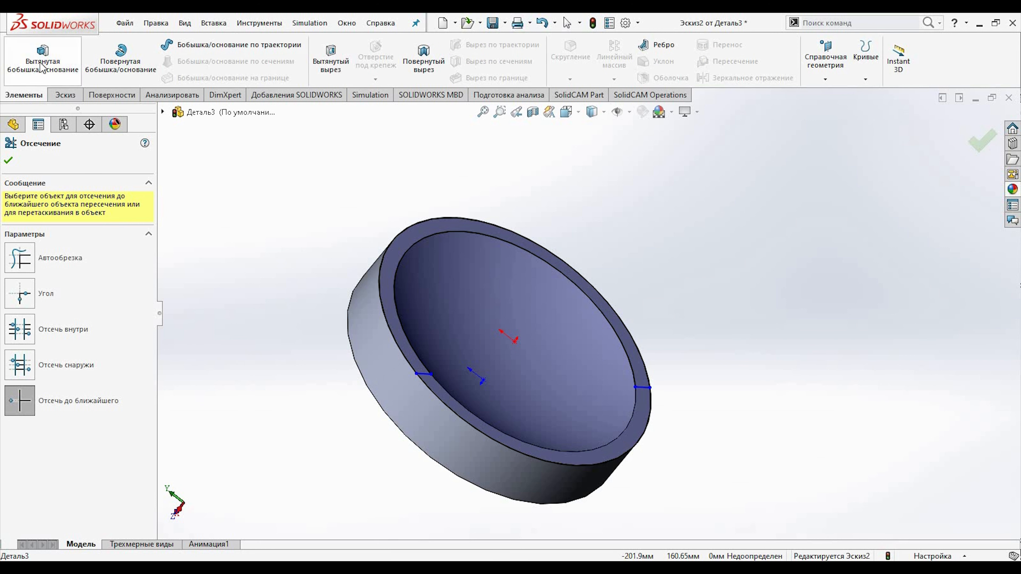
pyautogui.click(42, 64)
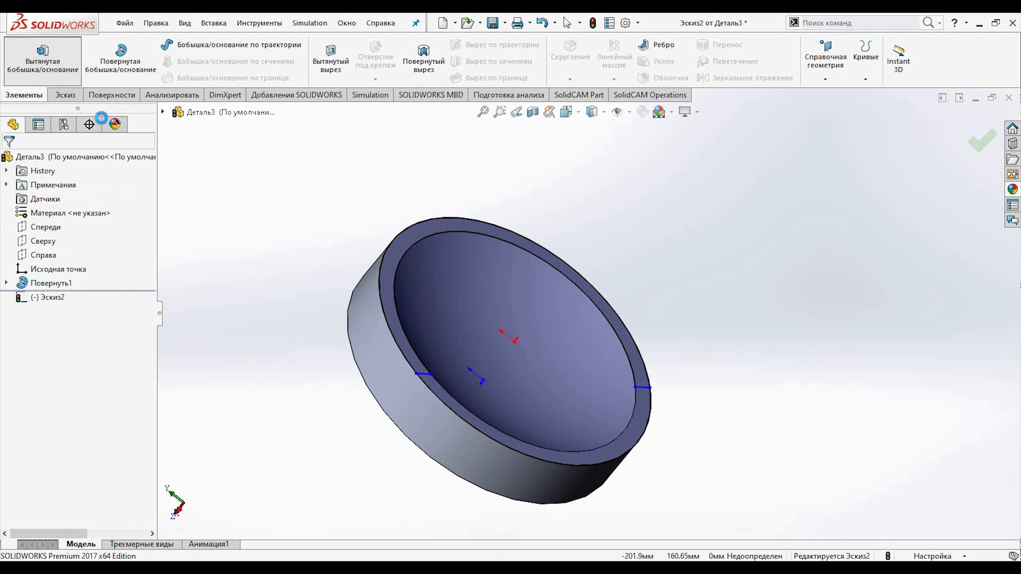
pyautogui.click(397, 330)
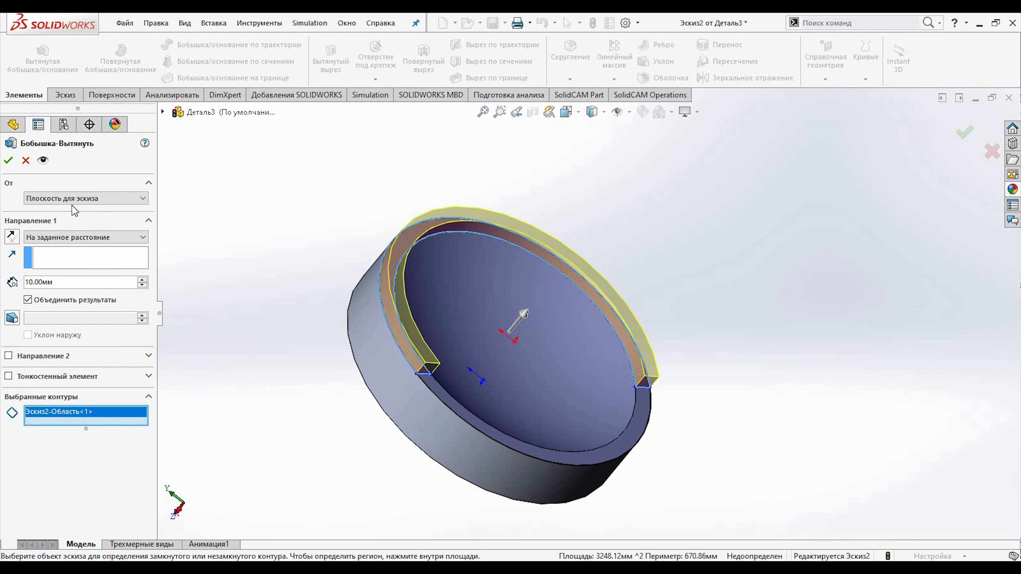
pyautogui.click(142, 280)
pyautogui.click(142, 279)
pyautogui.click(142, 279)
pyautogui.click(142, 279)
pyautogui.click(142, 279)
pyautogui.click(142, 280)
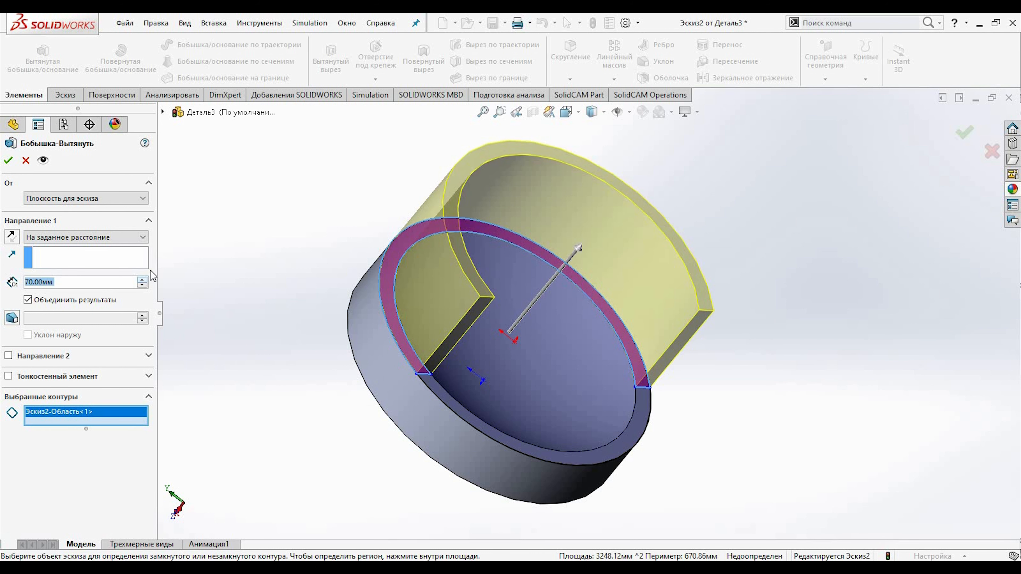
pyautogui.click(142, 285)
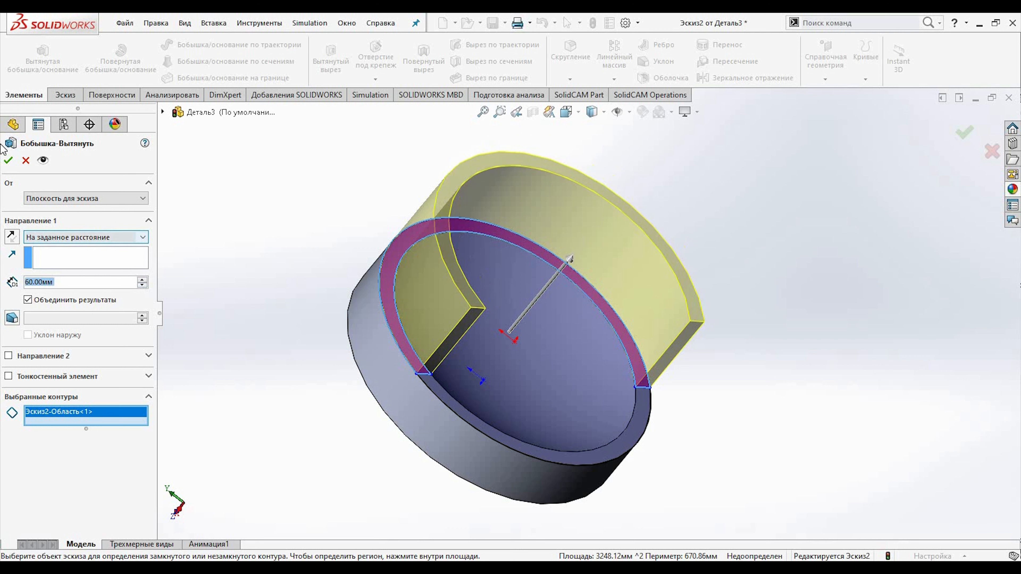
pyautogui.press('Return')
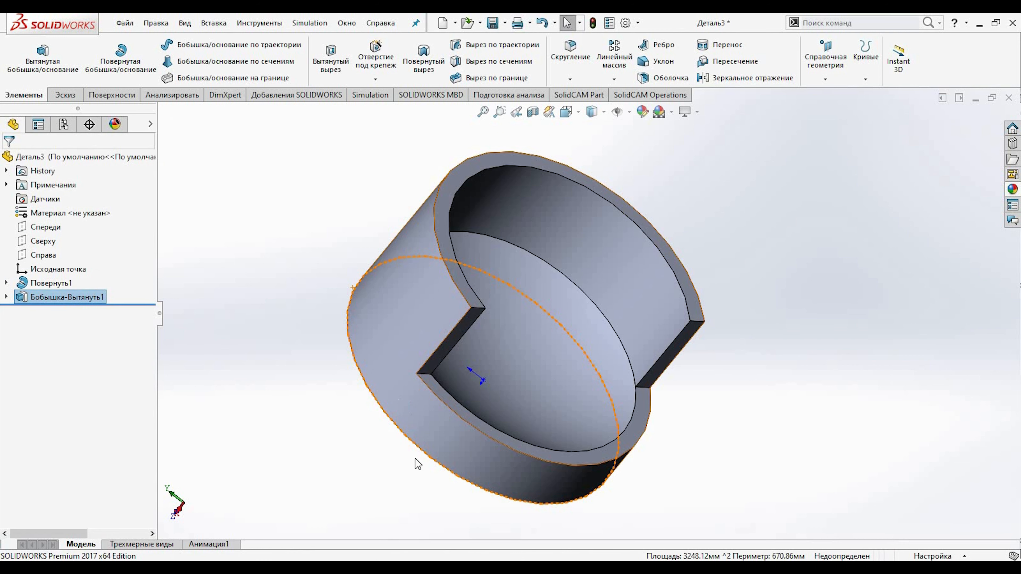
# Apply a green colour to the whole part
pyautogui.moveTo(324, 412); pyautogui.dragTo(200, 318, button='middle')
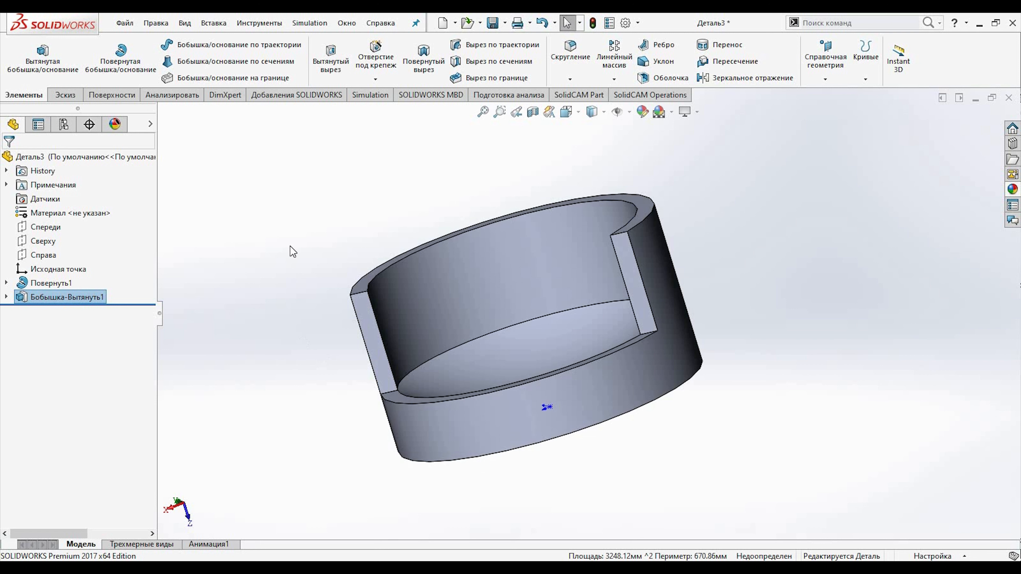
pyautogui.click(237, 236)
pyautogui.click(643, 113)
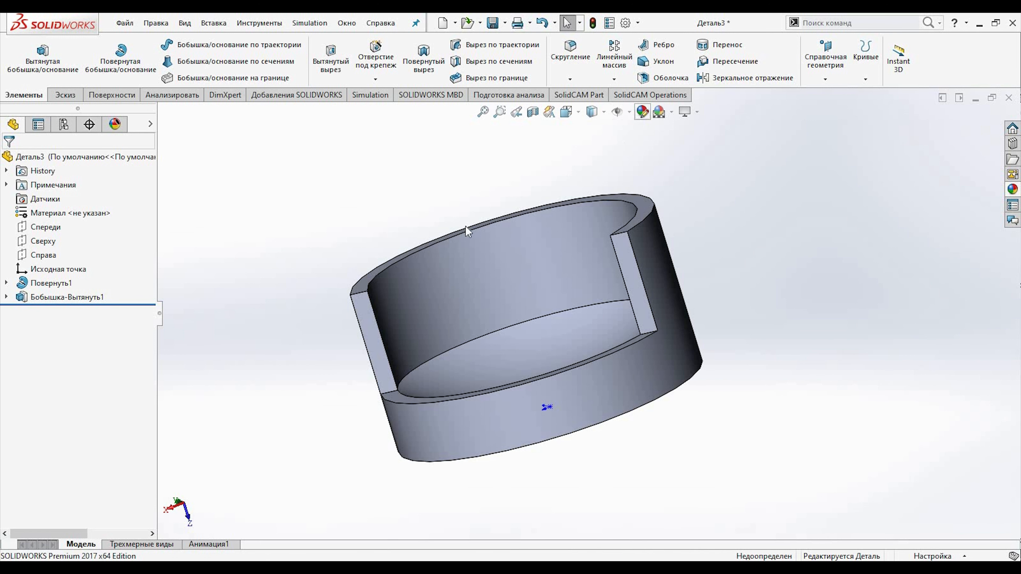
pyautogui.click(352, 323)
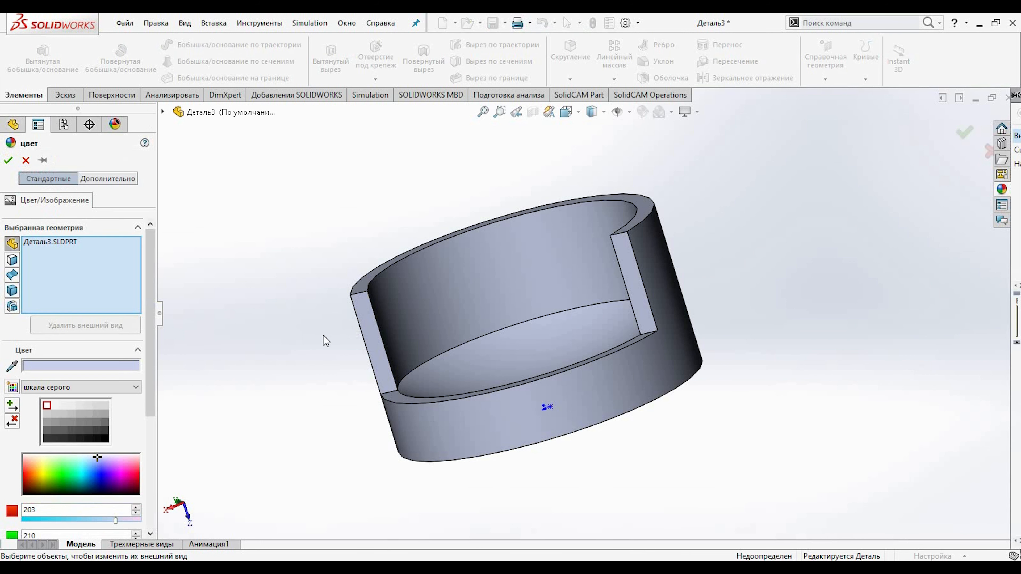
pyautogui.click(68, 478)
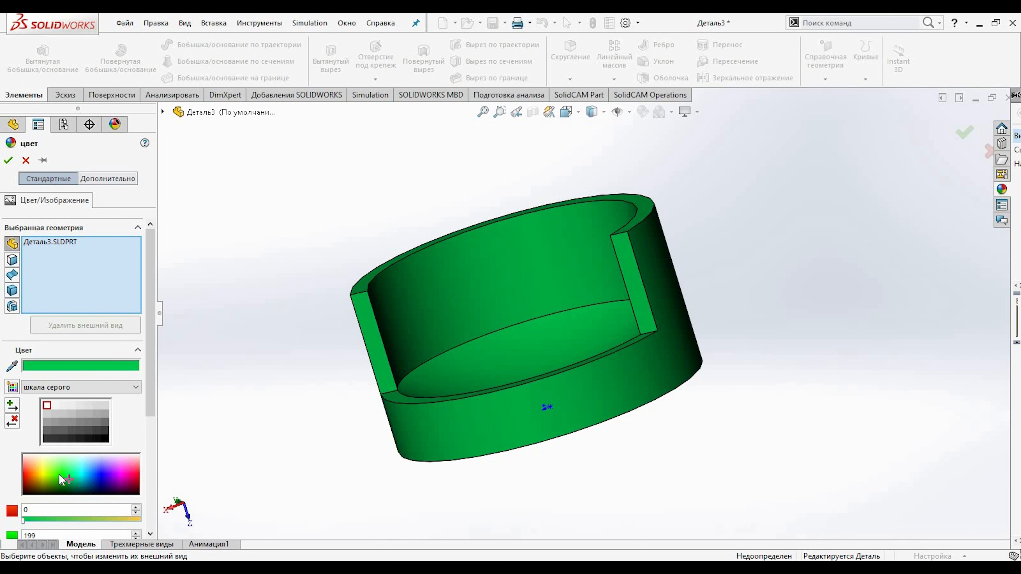
pyautogui.click(8, 160)
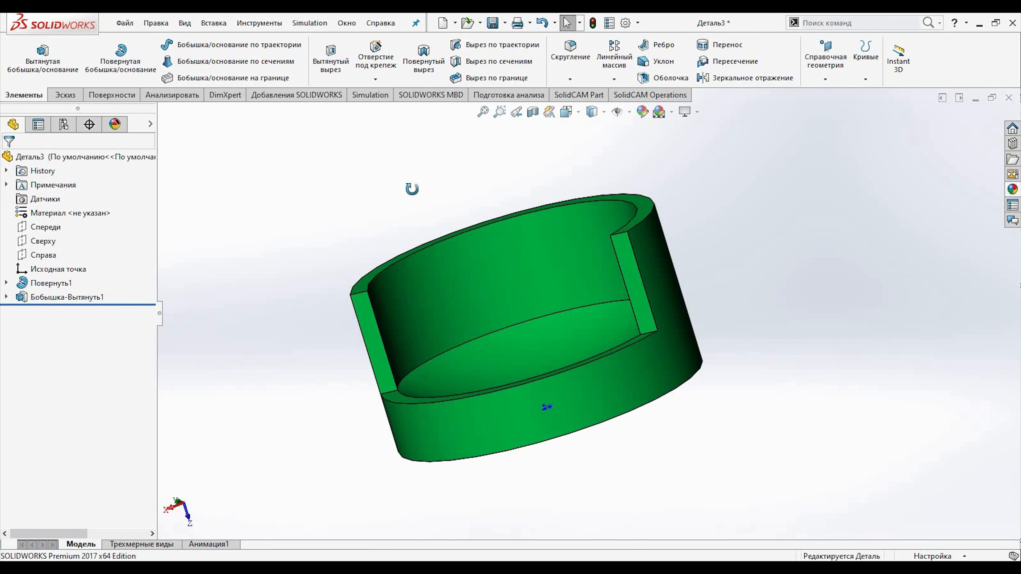
# Save the bowl part as Деталь22, replacing the existing file of that name
pyautogui.moveTo(410, 189); pyautogui.dragTo(433, 205, button='middle')
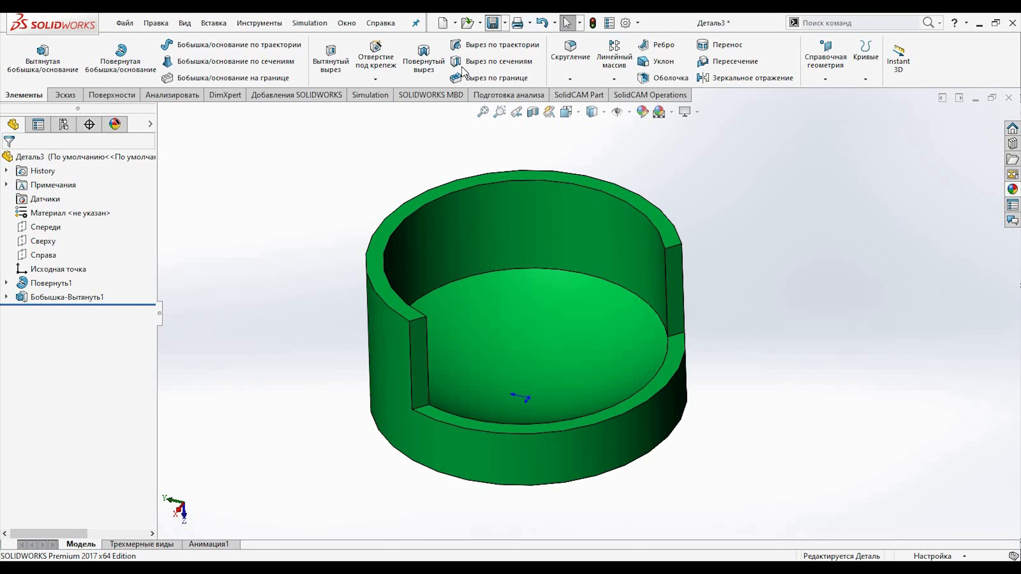
pyautogui.click(435, 233)
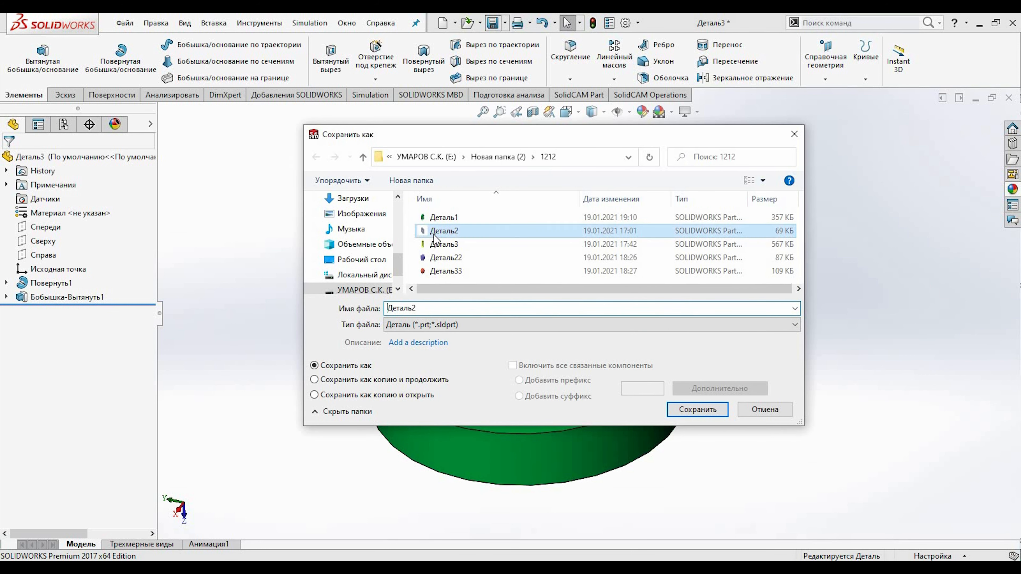
pyautogui.click(446, 257)
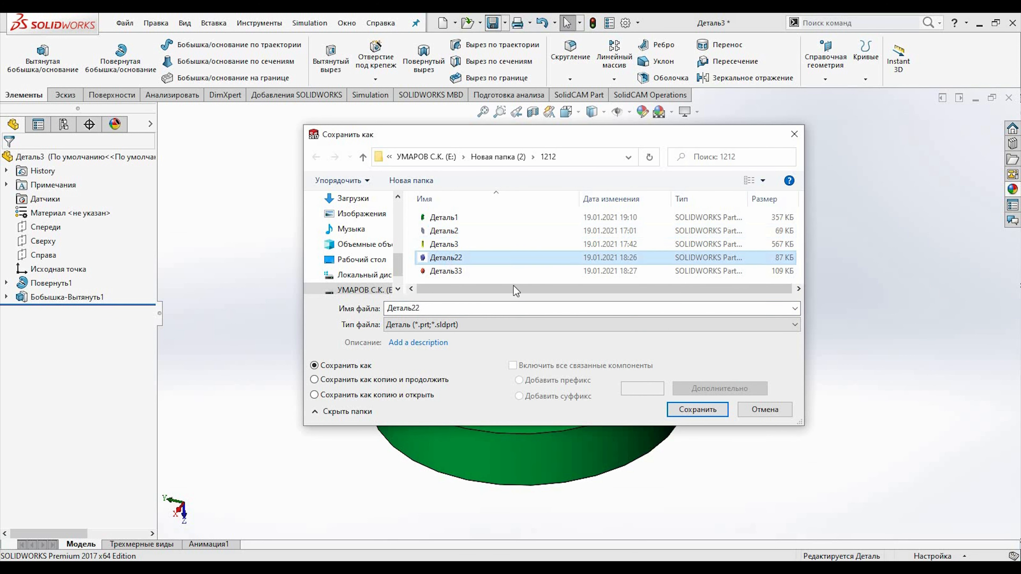
pyautogui.click(697, 410)
pyautogui.click(542, 294)
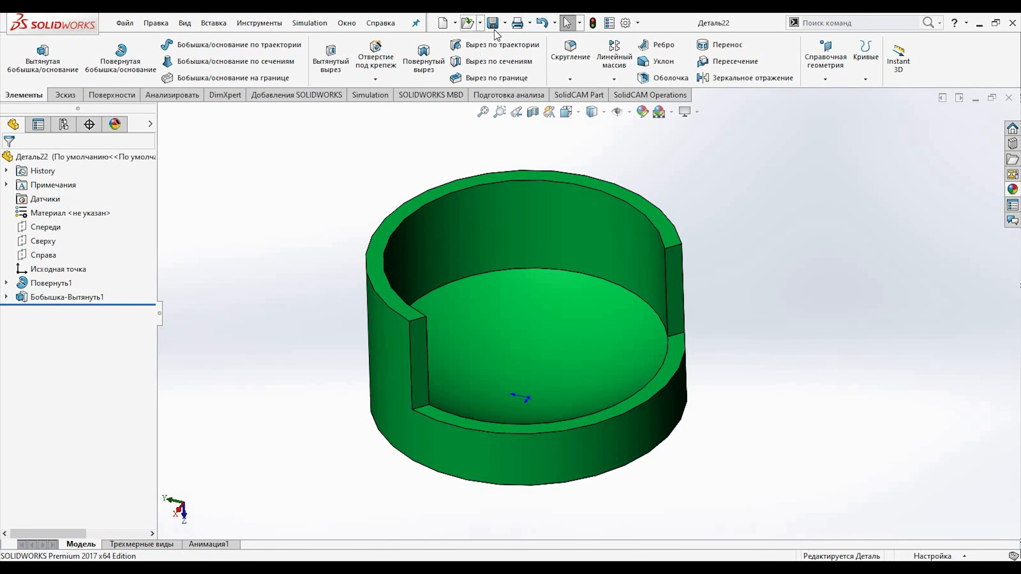
# Create a new part and sketch a circle of about 77 mm radius centred on the origin of the front plane
pyautogui.click(443, 24)
pyautogui.click(567, 354)
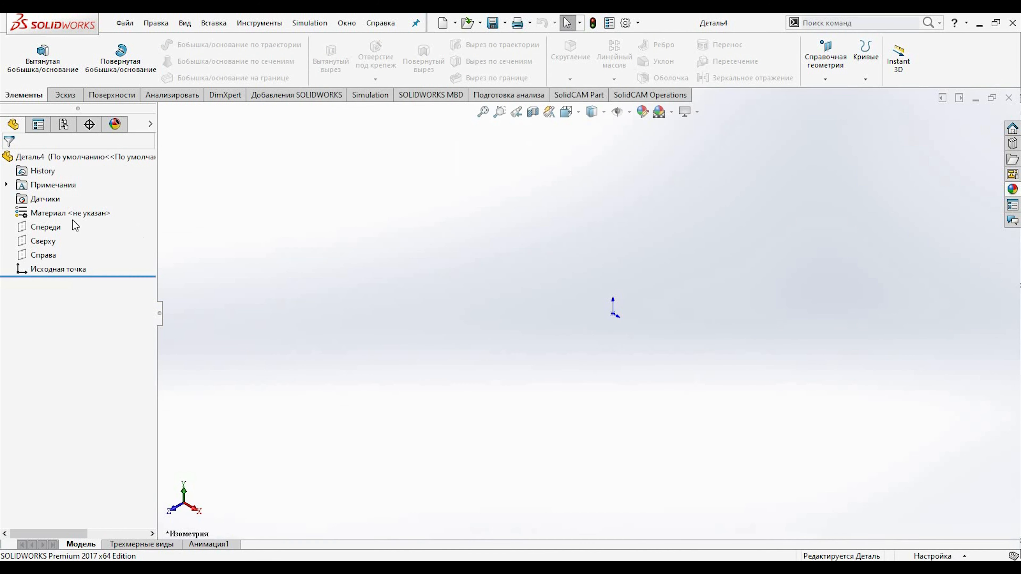
pyautogui.click(40, 227)
pyautogui.click(107, 217)
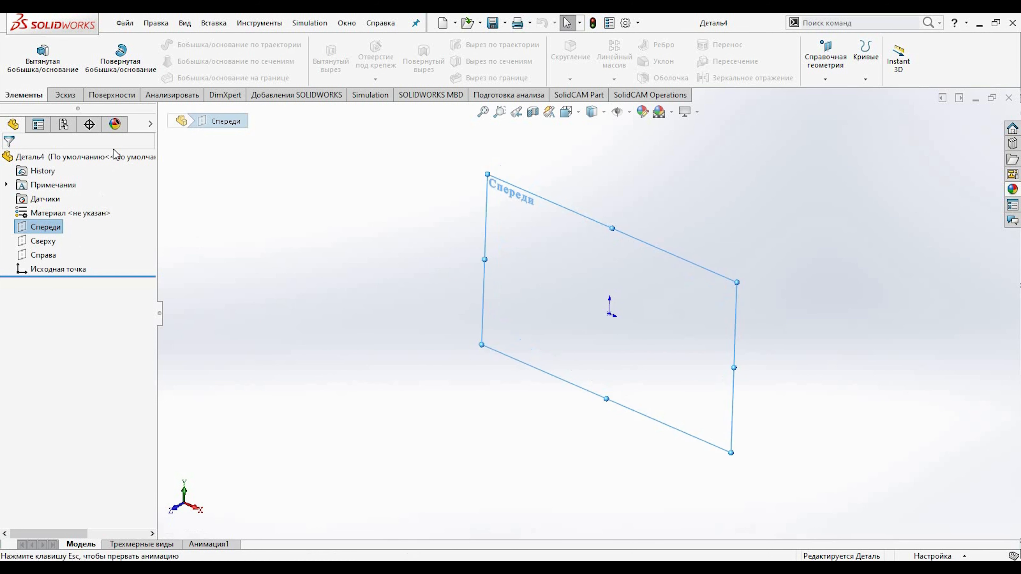
pyautogui.click(35, 64)
pyautogui.click(143, 44)
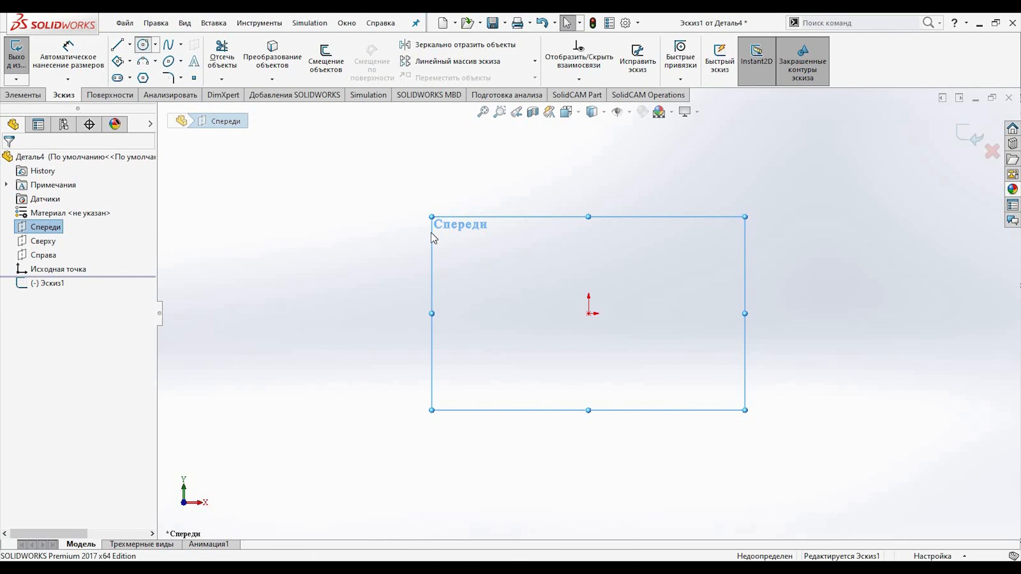
pyautogui.click(588, 313)
pyautogui.click(483, 417)
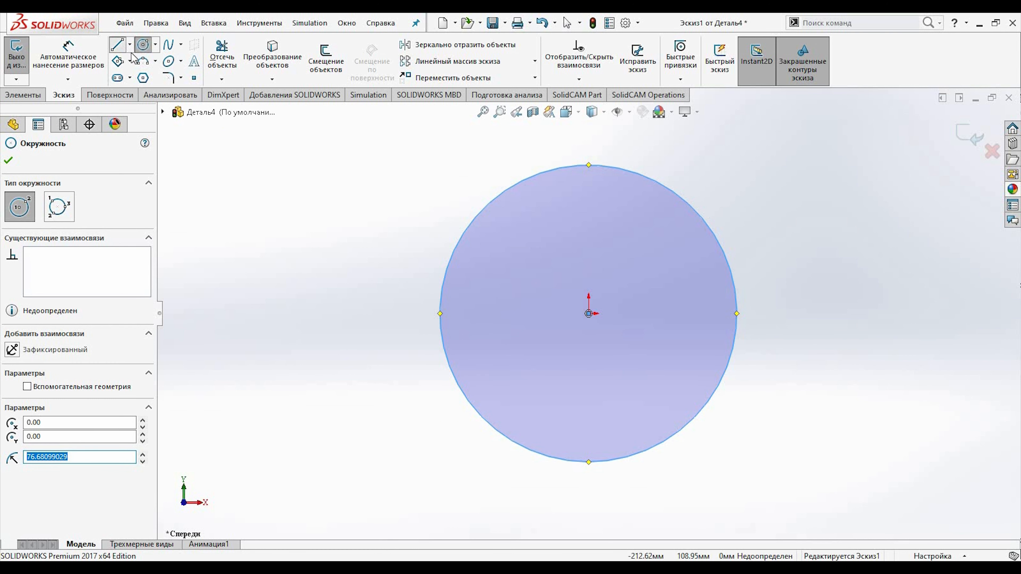
# Draw a horizontal diameter line across the circle and trim away the upper half of the circle
pyautogui.click(124, 46)
pyautogui.click(441, 315)
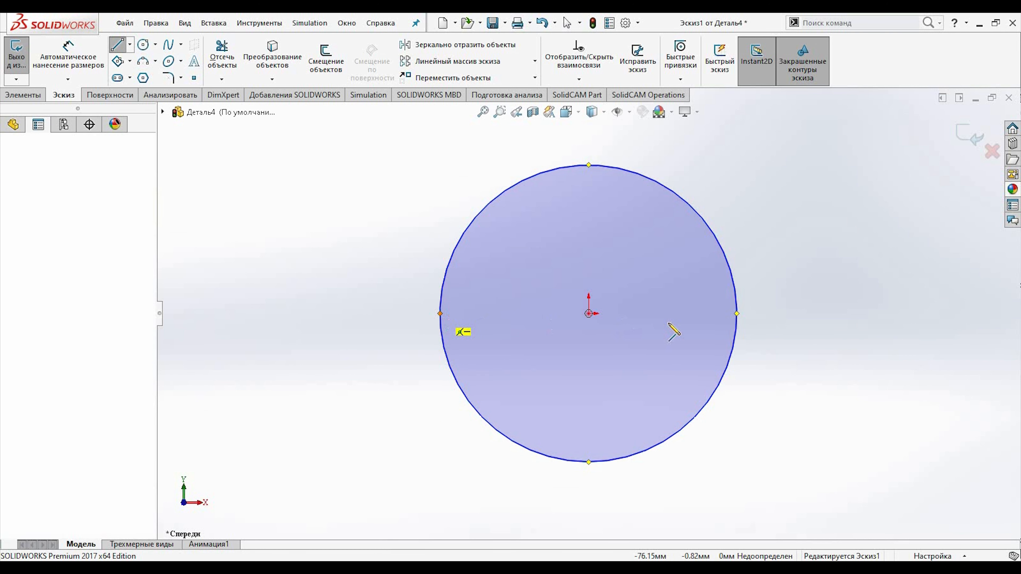
pyautogui.click(736, 313)
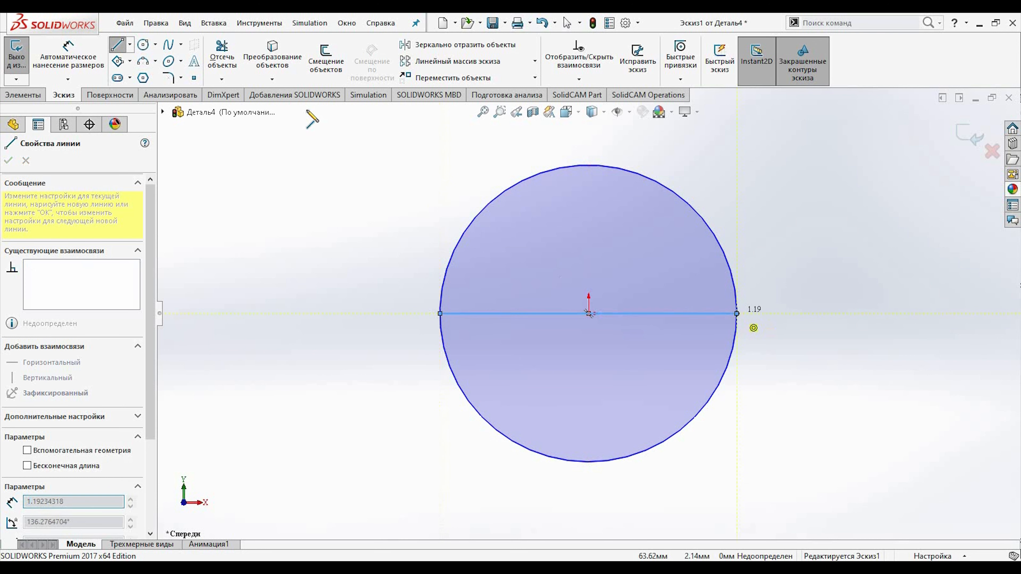
pyautogui.click(222, 56)
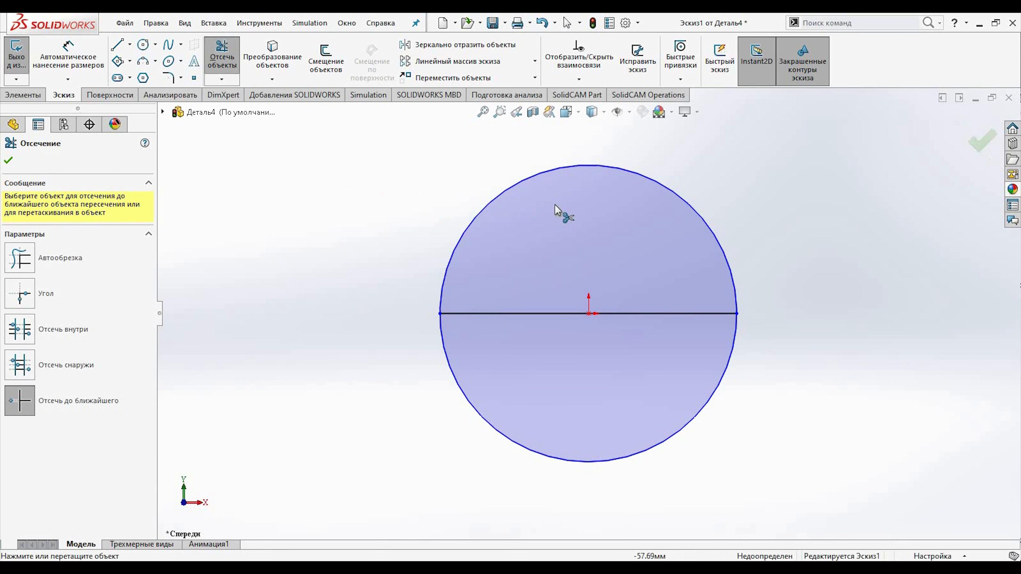
pyautogui.click(556, 171)
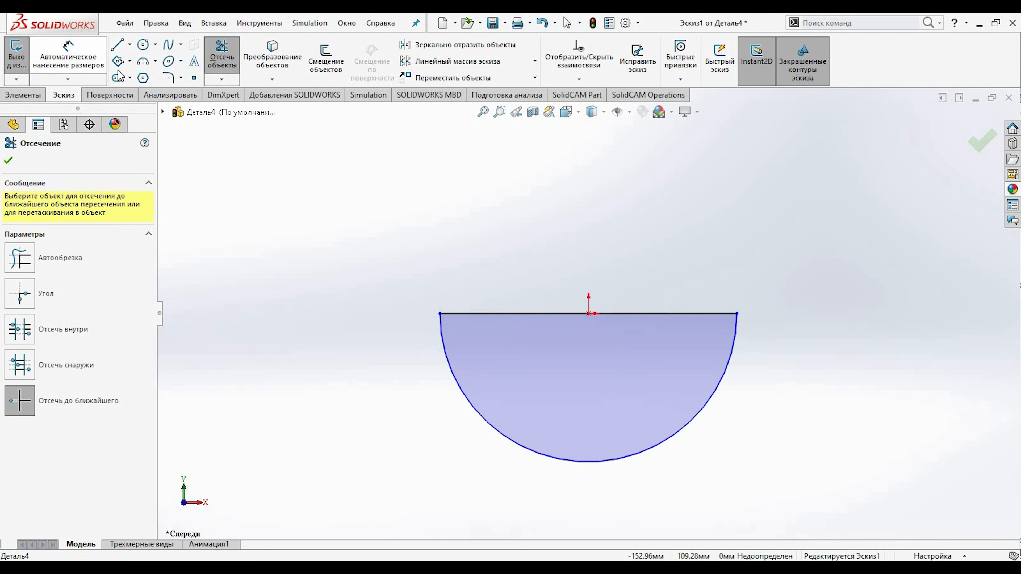
# Dimension the semicircle's diameter line to 50 mm
pyautogui.click(69, 57)
pyautogui.click(519, 313)
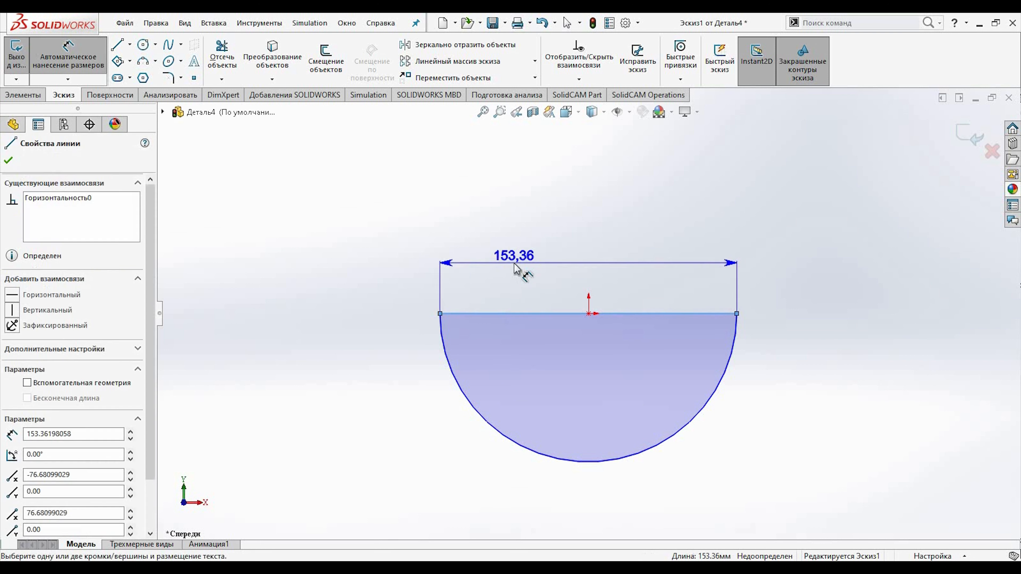
pyautogui.click(518, 266)
pyautogui.write('50')
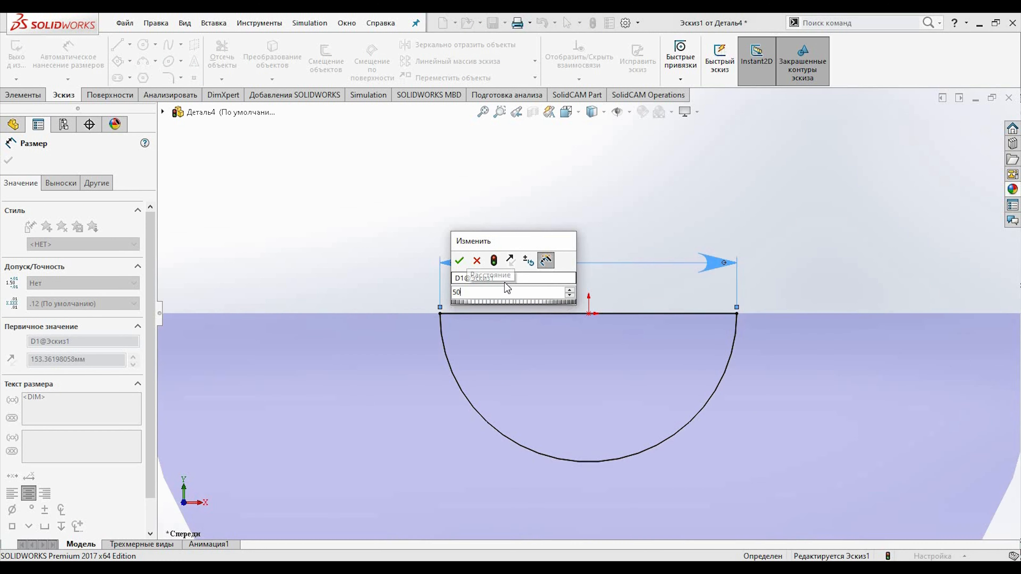
pyautogui.press('Return')
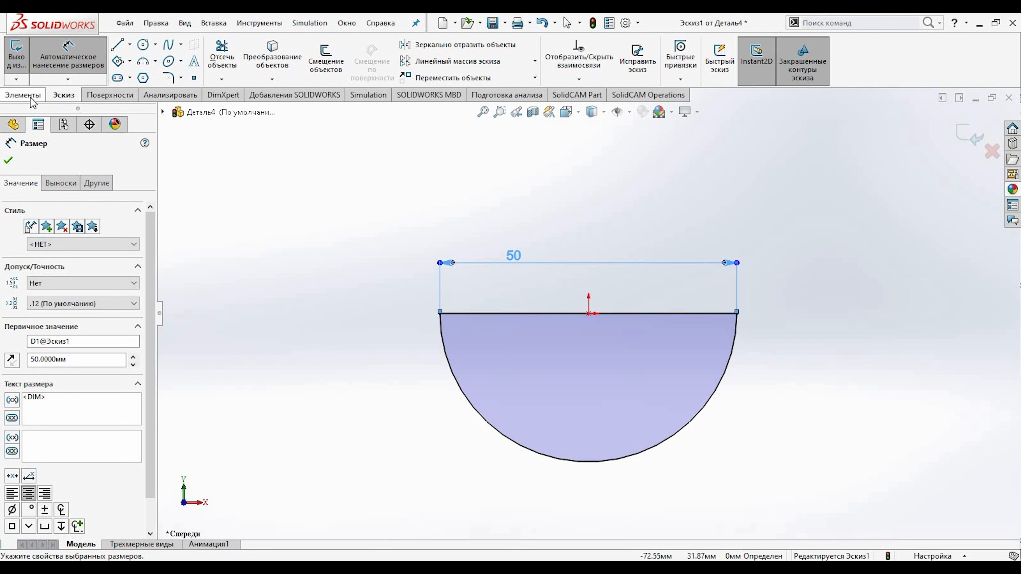
# Revolve the semicircle 360 degrees about its straight line to form a solid ball
pyautogui.click(23, 94)
pyautogui.click(121, 60)
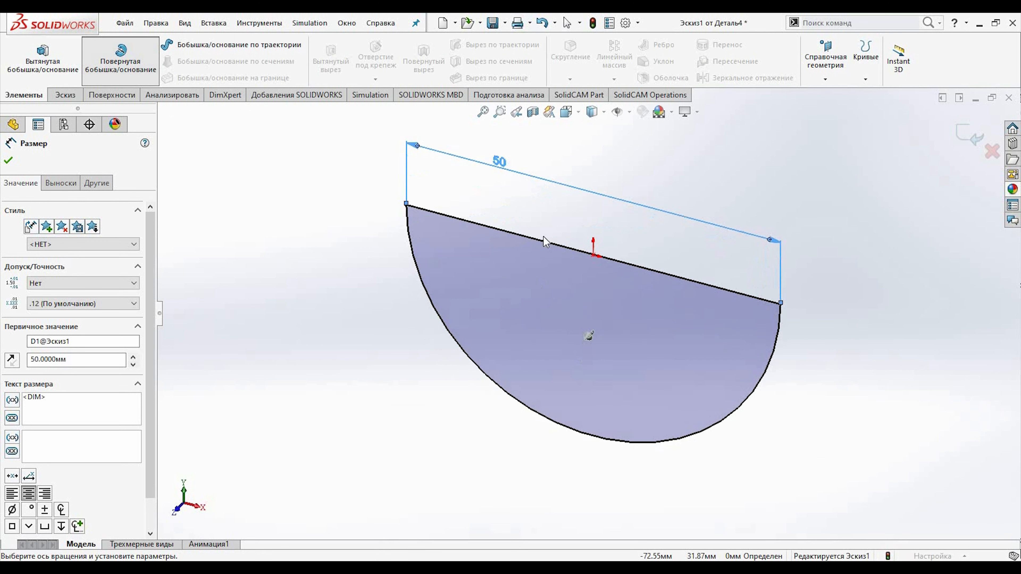
pyautogui.click(553, 248)
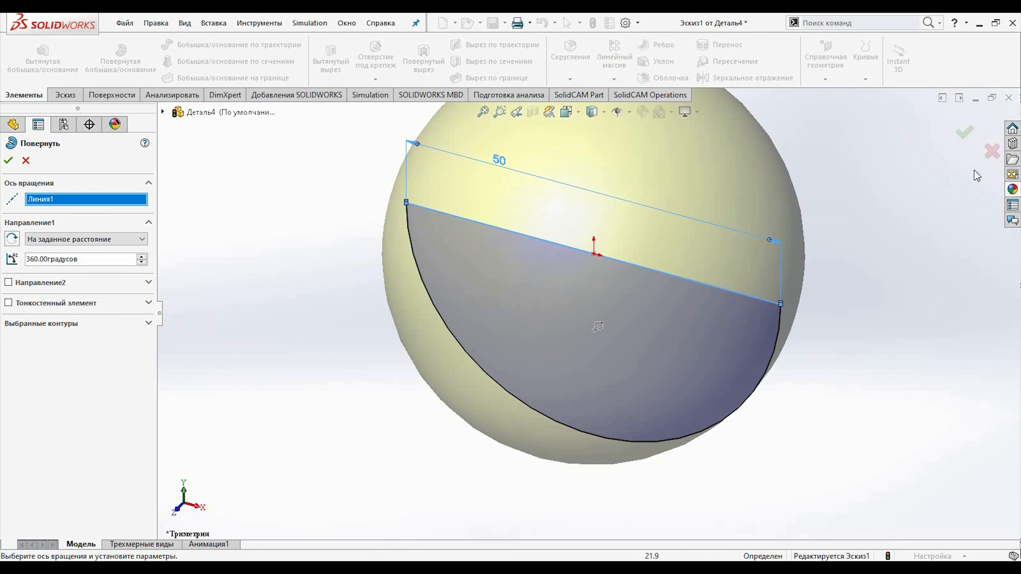
pyautogui.click(964, 139)
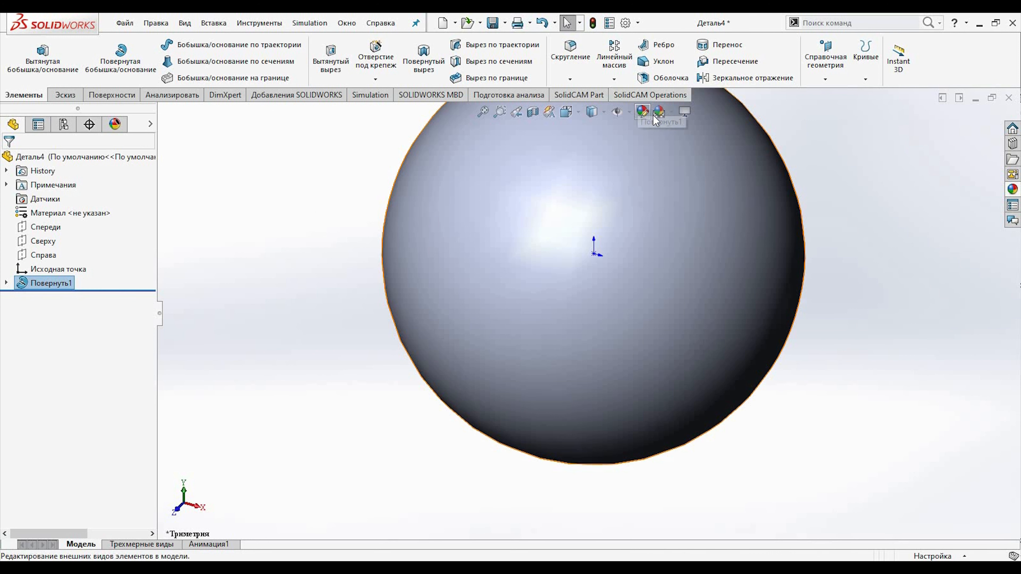
# Apply a dark purple colour to the ball's revolve feature
pyautogui.click(639, 115)
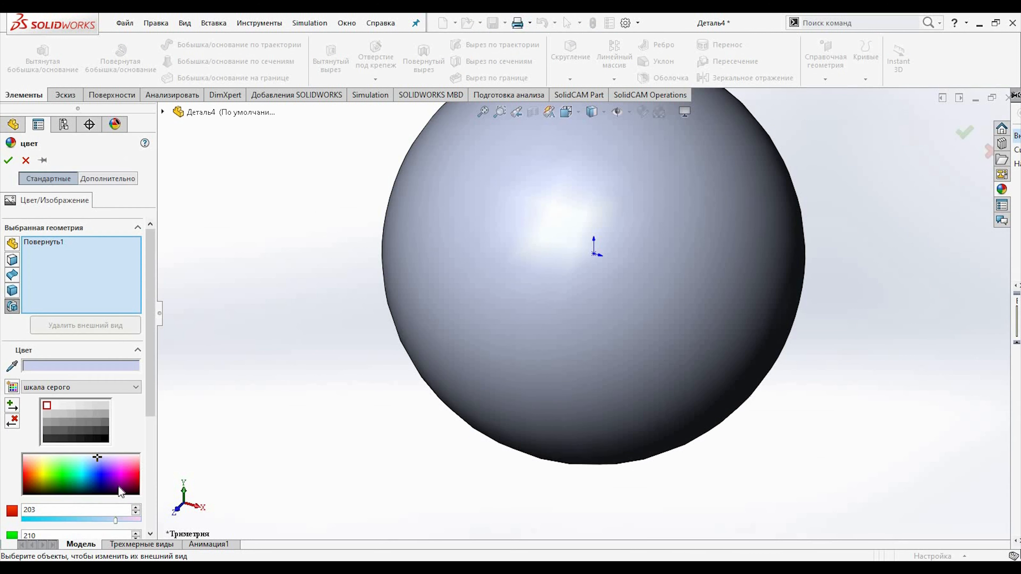
pyautogui.click(112, 491)
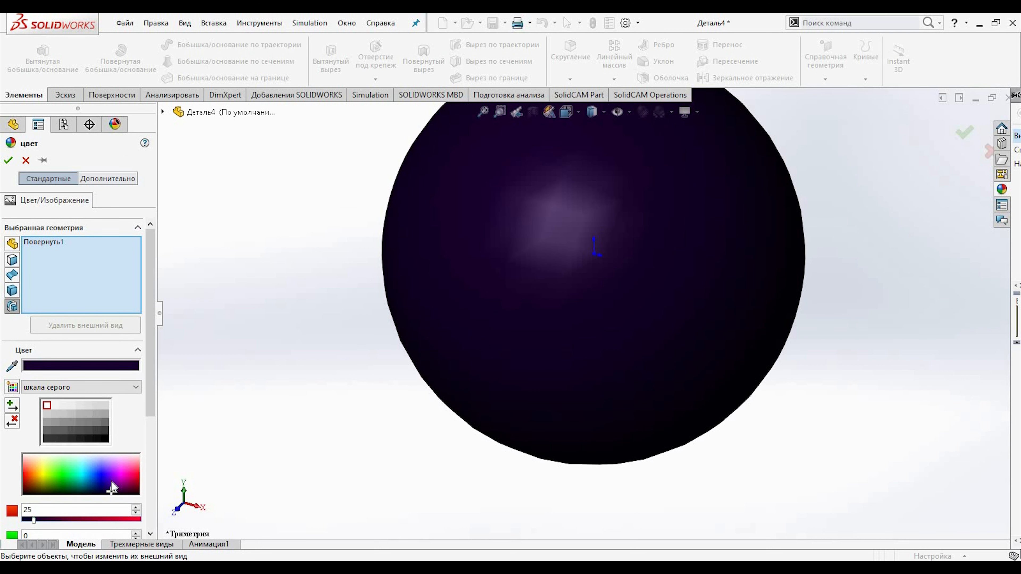
pyautogui.click(113, 484)
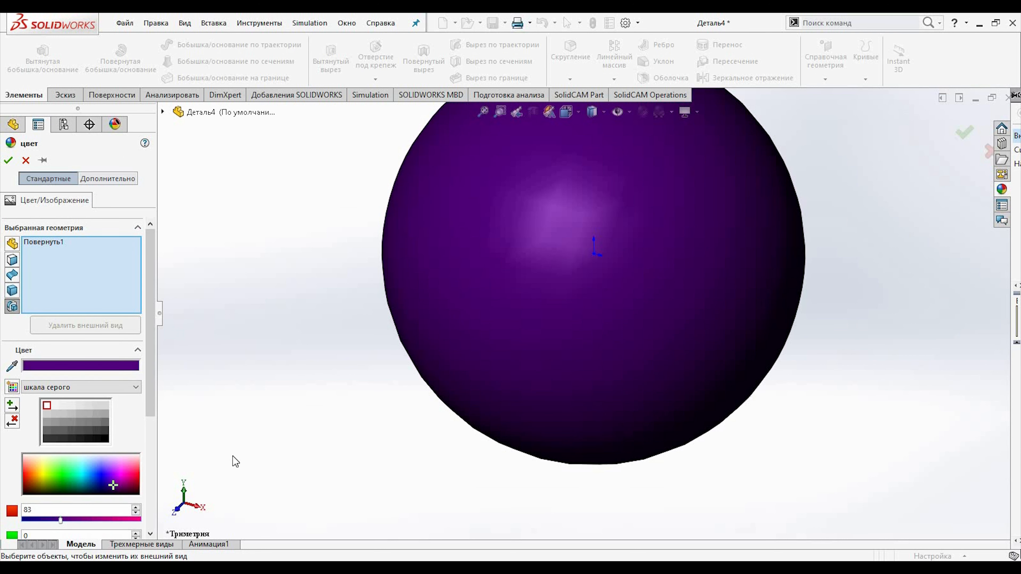
pyautogui.click(962, 139)
# Save the ball part as Деталь33, replacing the existing file of that name
pyautogui.scroll(3, 608, 301)
pyautogui.hotkey('ctrl', 's')
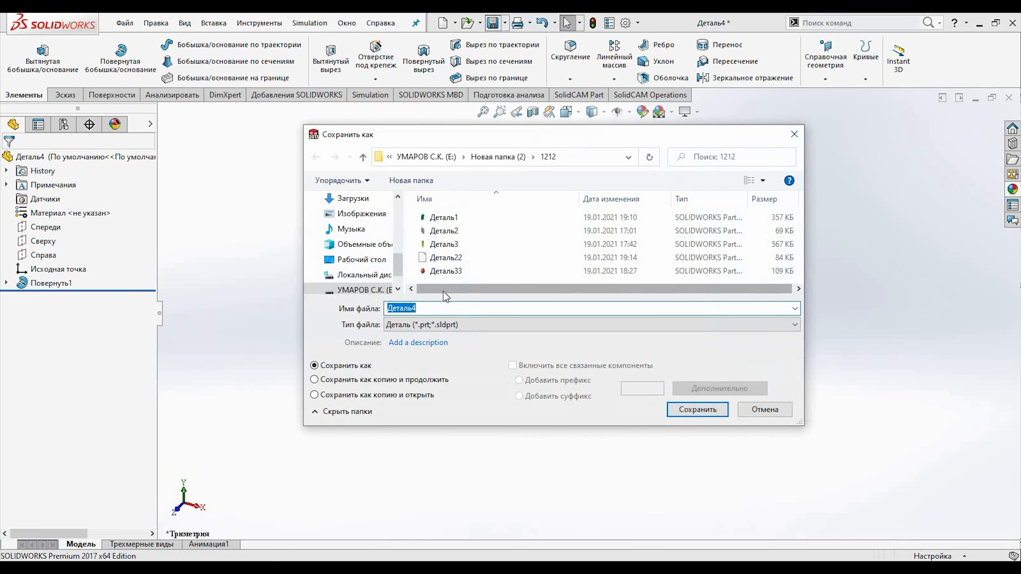
pyautogui.doubleClick(446, 271)
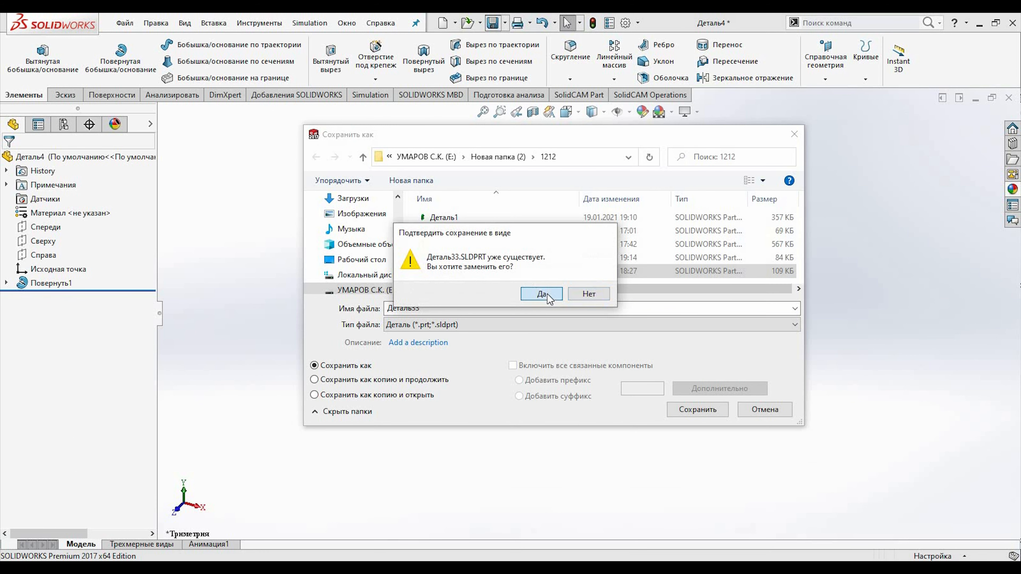
pyautogui.click(543, 293)
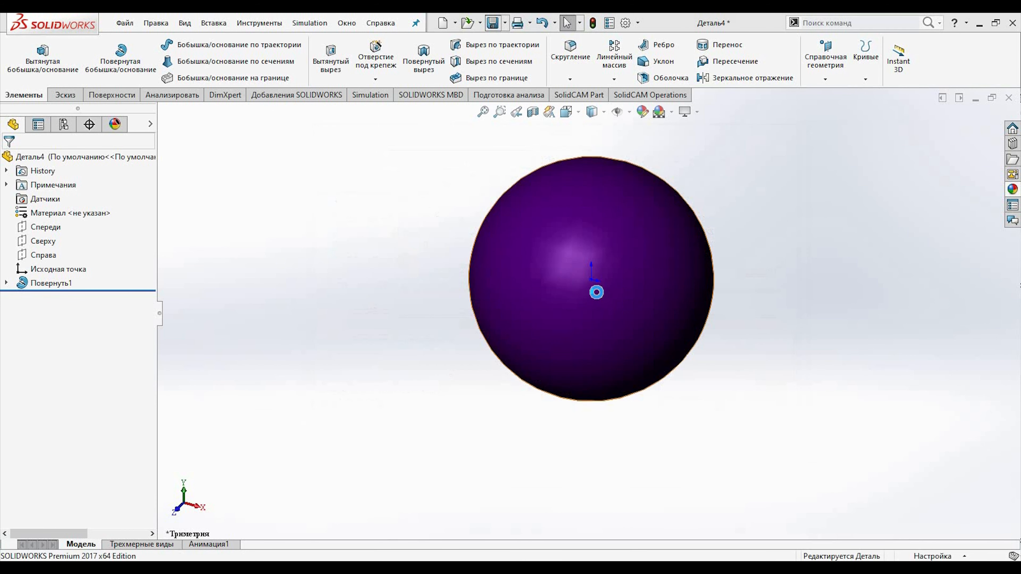
# Create a new assembly and insert the helical chute Деталь1 as its first component
pyautogui.click(451, 23)
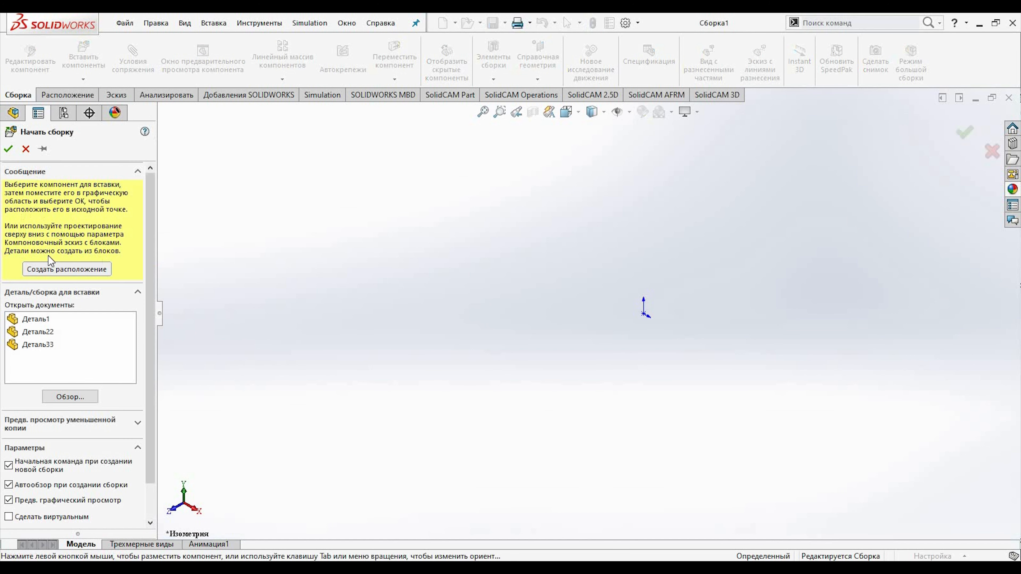
pyautogui.click(37, 320)
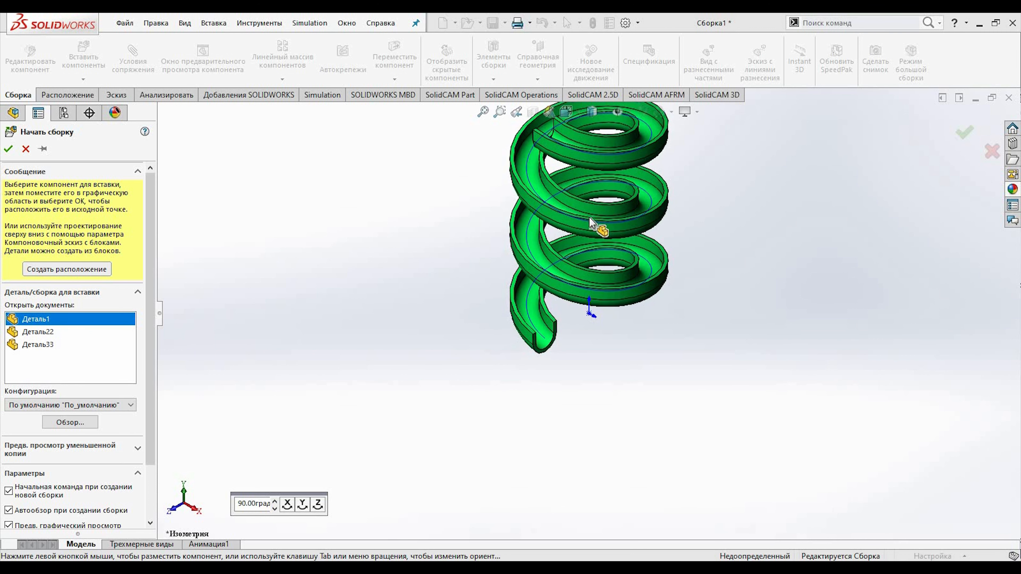
pyautogui.click(589, 217)
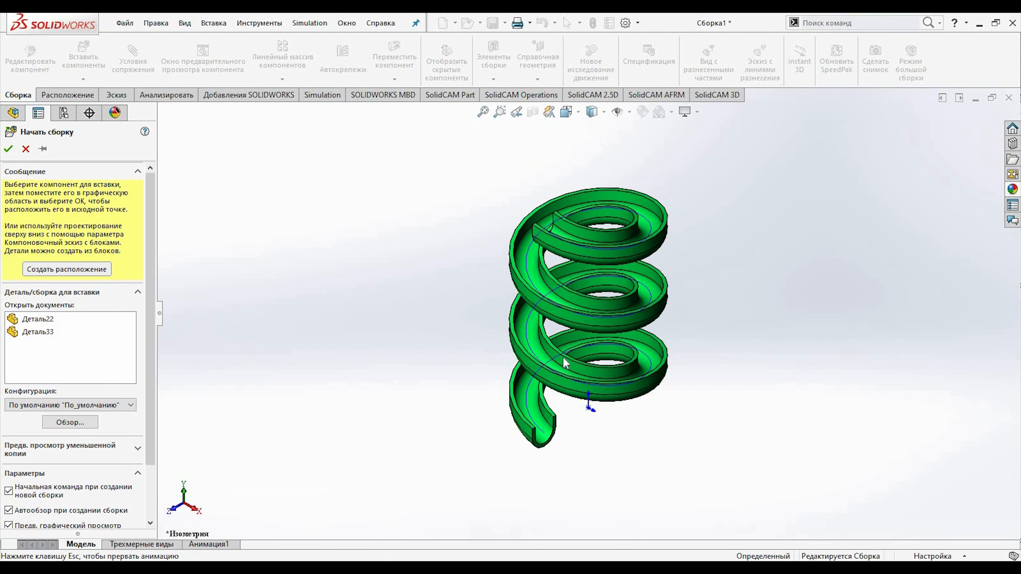
# Insert the bowl Деталь22, turned upright in 90-degree increments, and place it just beneath the chute's lower end
pyautogui.click(67, 95)
pyautogui.click(18, 95)
pyautogui.click(83, 58)
pyautogui.click(47, 313)
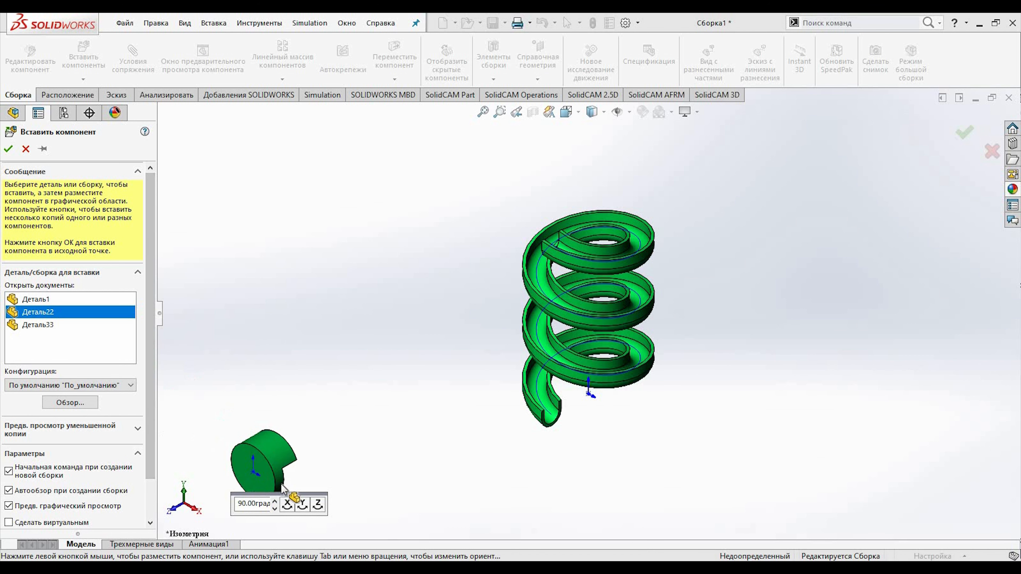
pyautogui.click(286, 504)
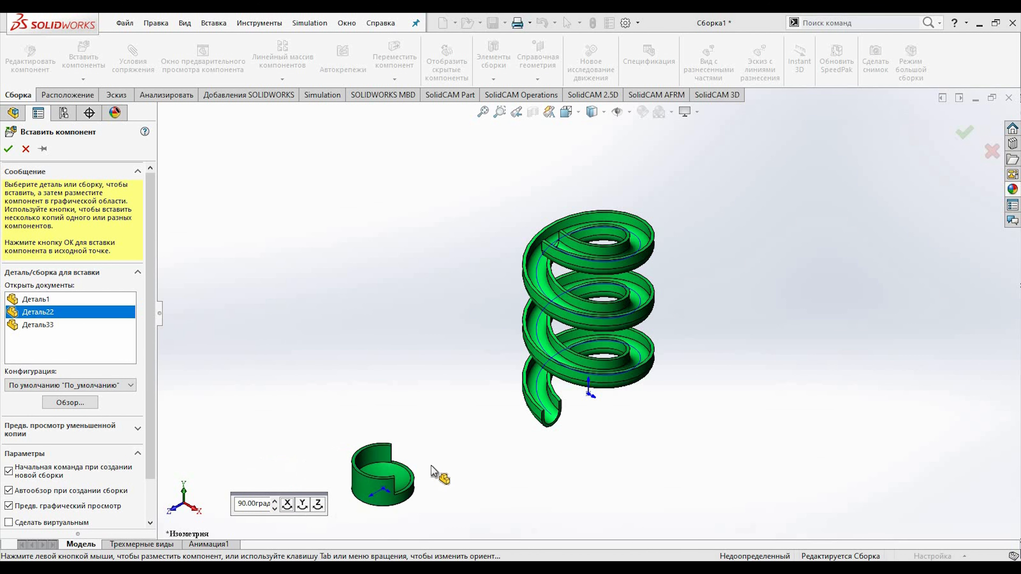
pyautogui.click(318, 508)
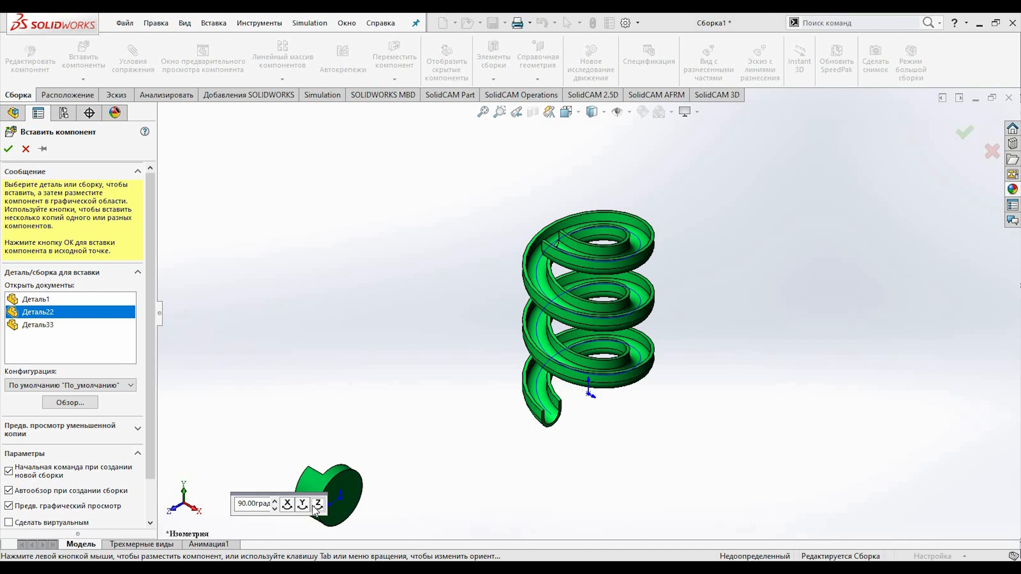
pyautogui.click(287, 506)
pyautogui.click(302, 508)
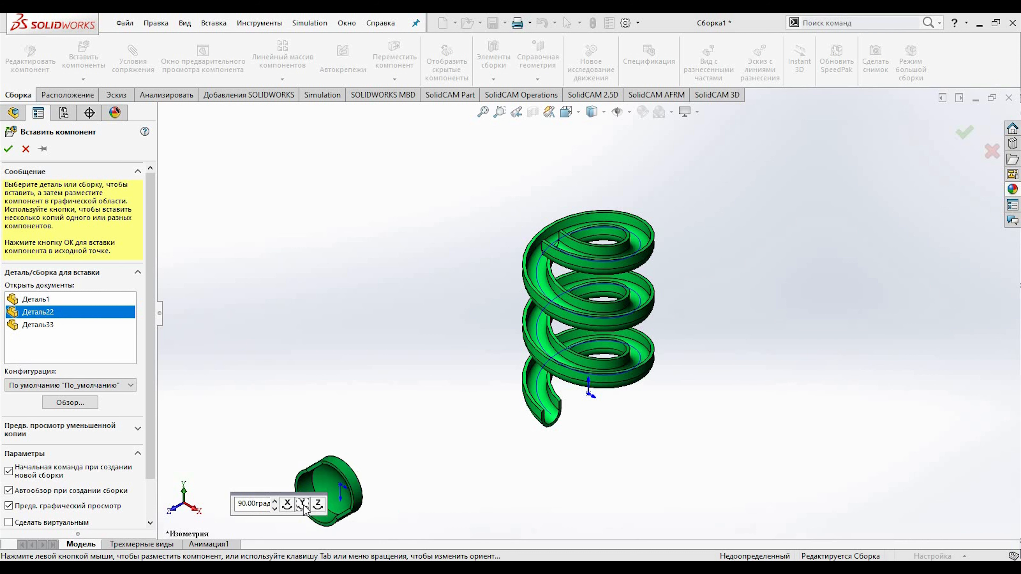
pyautogui.click(286, 506)
pyautogui.click(287, 507)
pyautogui.click(287, 506)
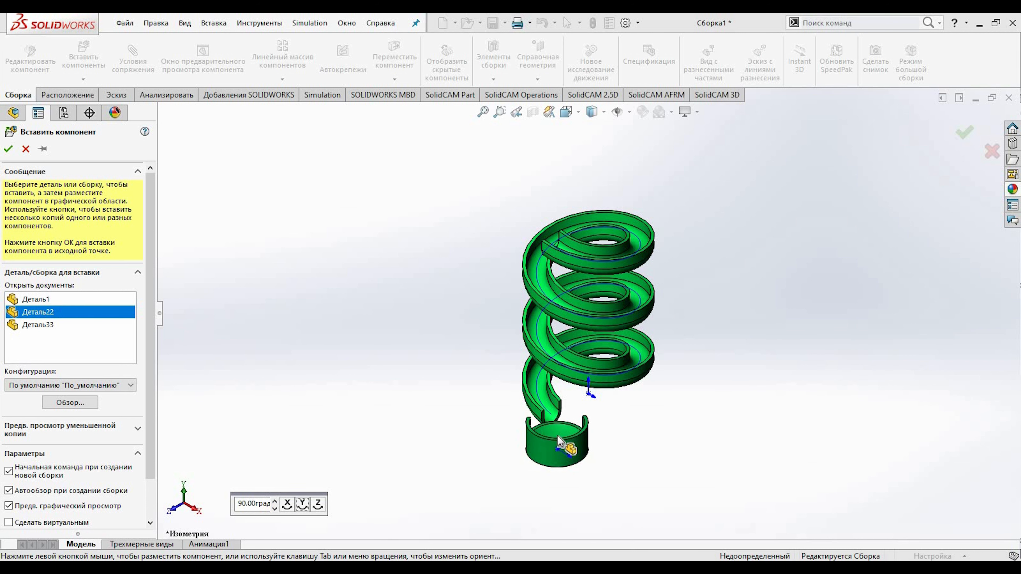
pyautogui.click(560, 442)
# Shift the bowl slightly beneath the chute outlet and inspect its alignment with the chute's lower end
pyautogui.moveTo(681, 456); pyautogui.dragTo(639, 474, button='middle')
pyautogui.scroll(5, 561, 434)
pyautogui.moveTo(606, 414); pyautogui.dragTo(573, 405, button='middle')
pyautogui.click(609, 392)
pyautogui.moveTo(622, 384); pyautogui.dragTo(630, 461, button='middle')
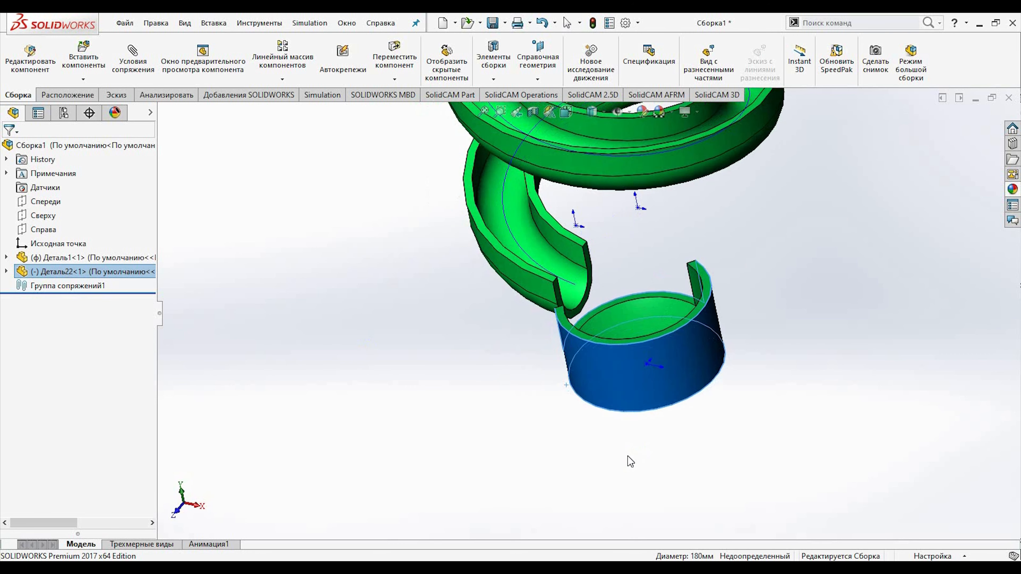
pyautogui.moveTo(665, 380); pyautogui.dragTo(654, 374)
pyautogui.moveTo(753, 402); pyautogui.dragTo(701, 449, button='middle')
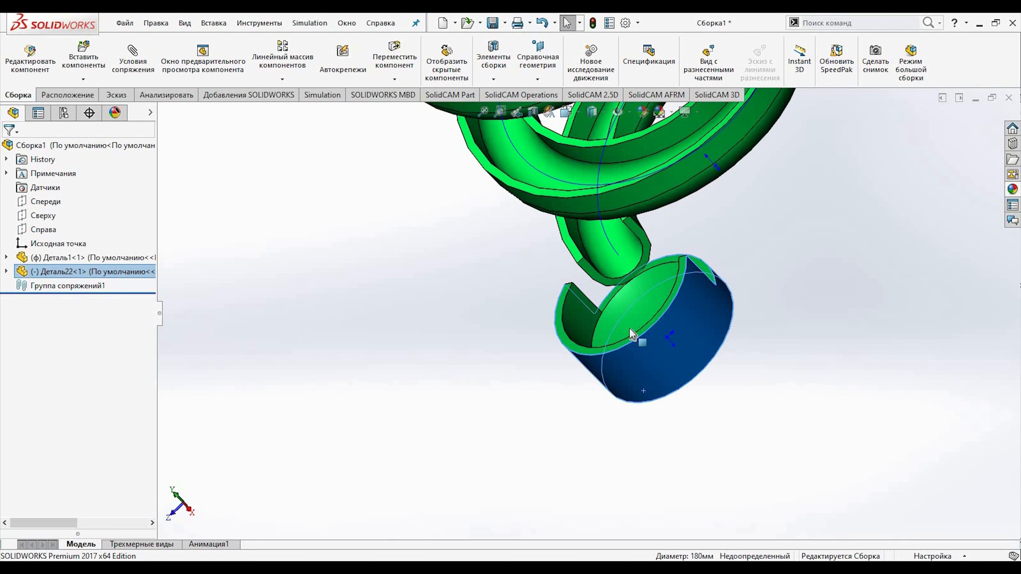
# Rotate the bowl freely with Rotate Component so that it stands nearly upright beneath the chute's lower end
pyautogui.click(60, 96)
pyautogui.click(13, 95)
pyautogui.click(394, 79)
pyautogui.click(427, 109)
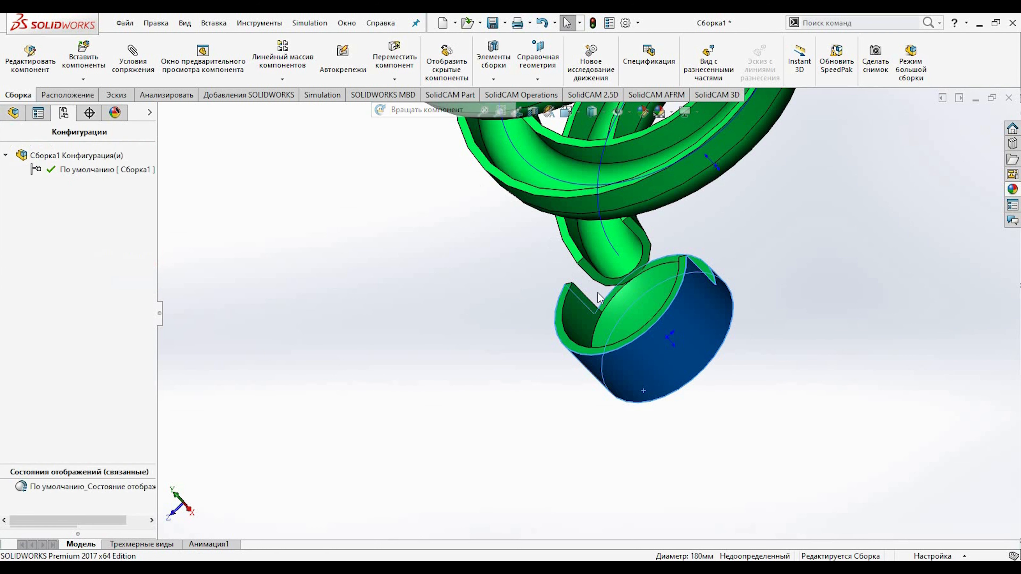
pyautogui.moveTo(646, 378); pyautogui.dragTo(678, 324)
pyautogui.moveTo(770, 377); pyautogui.dragTo(710, 342, button='middle')
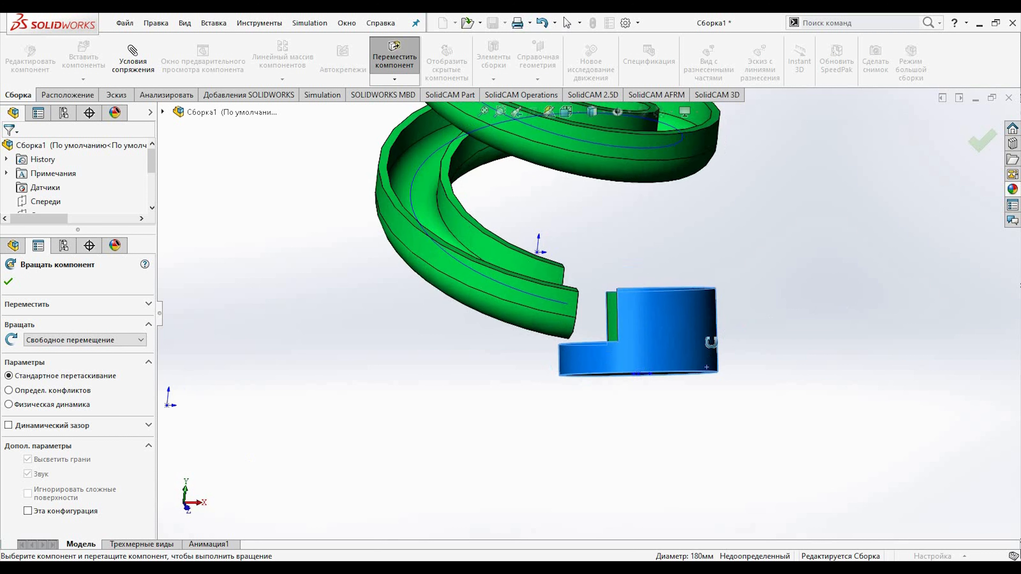
pyautogui.moveTo(682, 357); pyautogui.dragTo(695, 433)
pyautogui.moveTo(696, 433); pyautogui.dragTo(700, 374, button='middle')
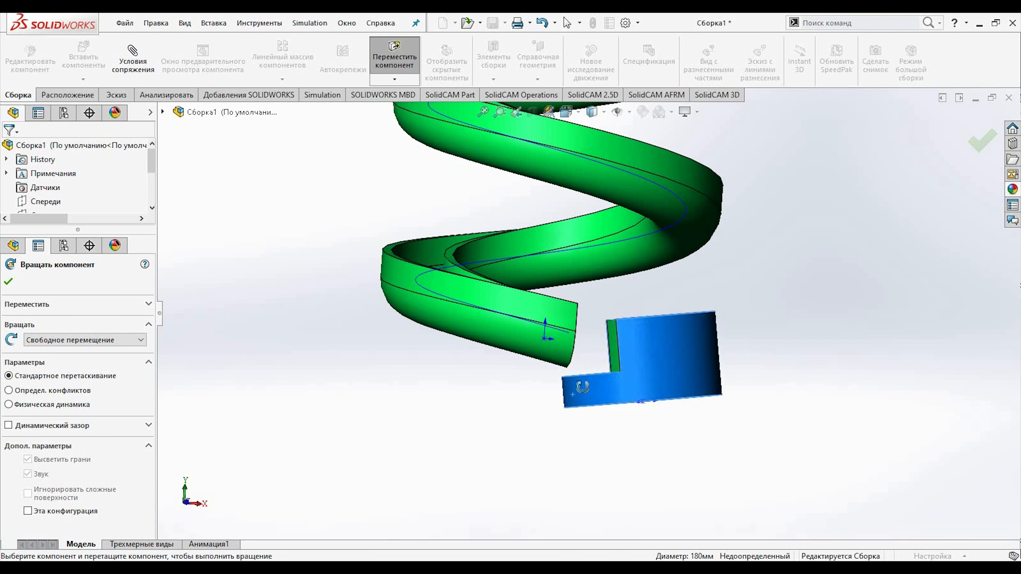
# Raise the bowl slightly towards the chute outlet with Move Component and rotate it until its base is almost horizontal
pyautogui.click(405, 83)
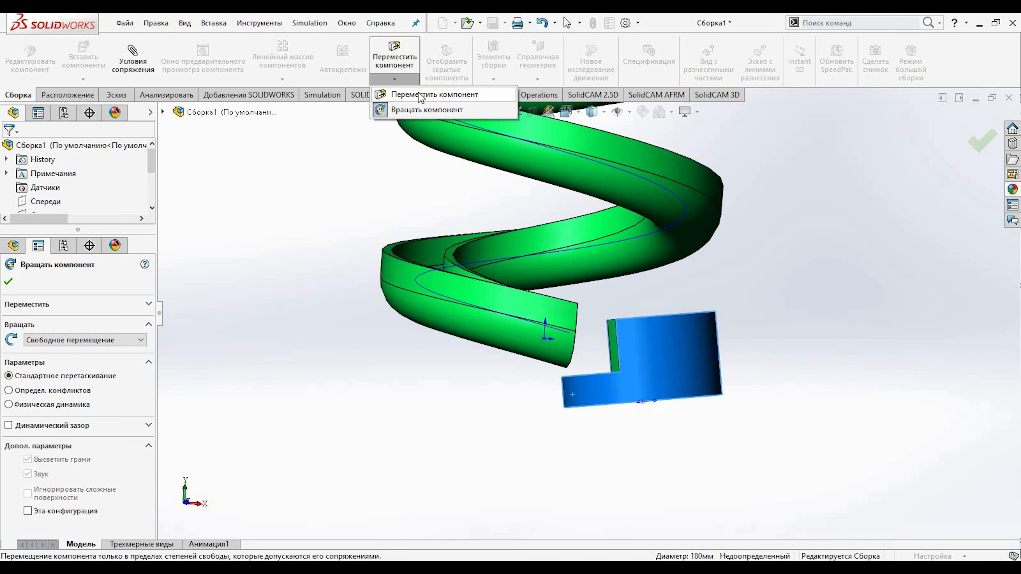
pyautogui.click(402, 92)
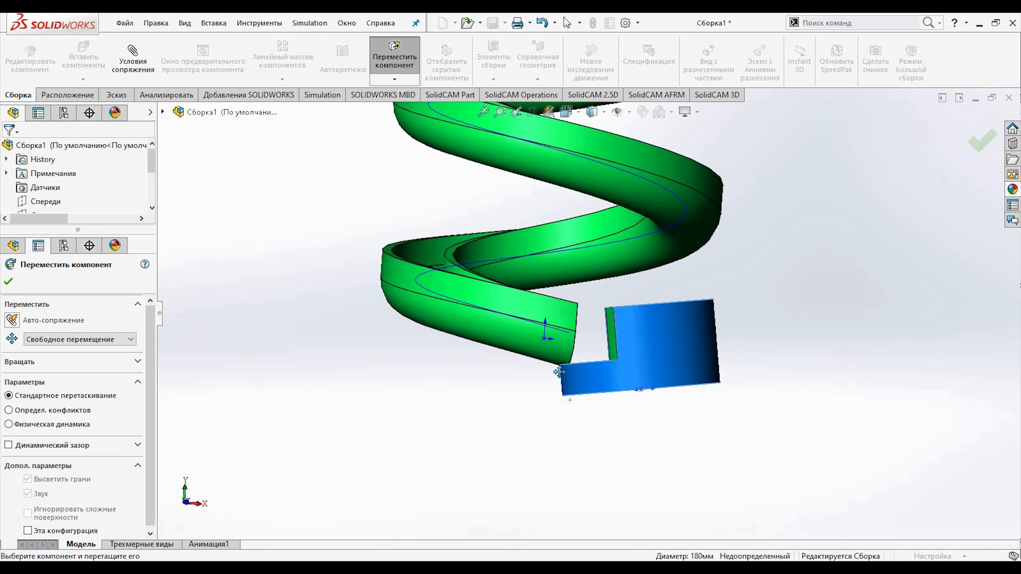
pyautogui.click(398, 80)
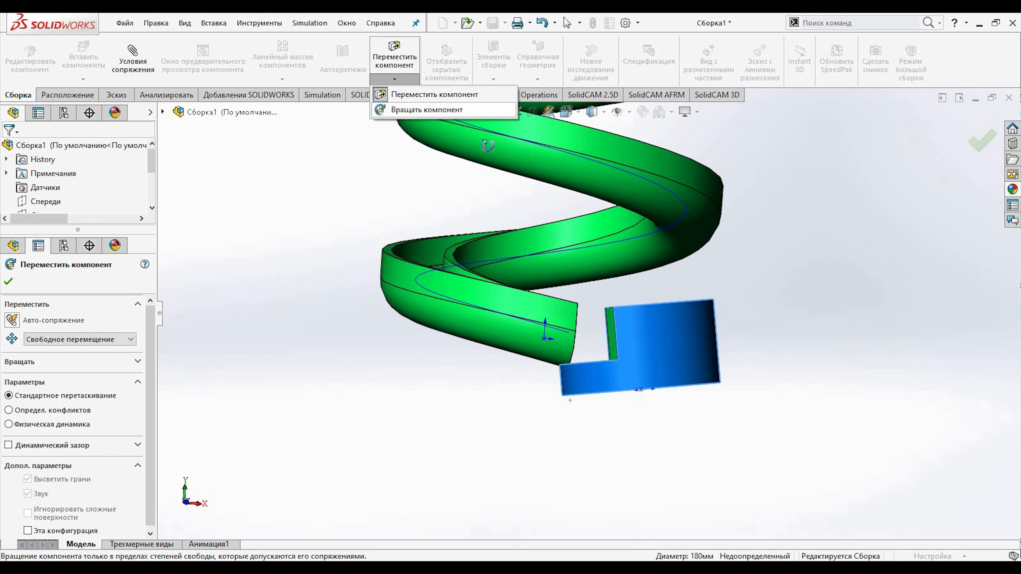
pyautogui.click(418, 108)
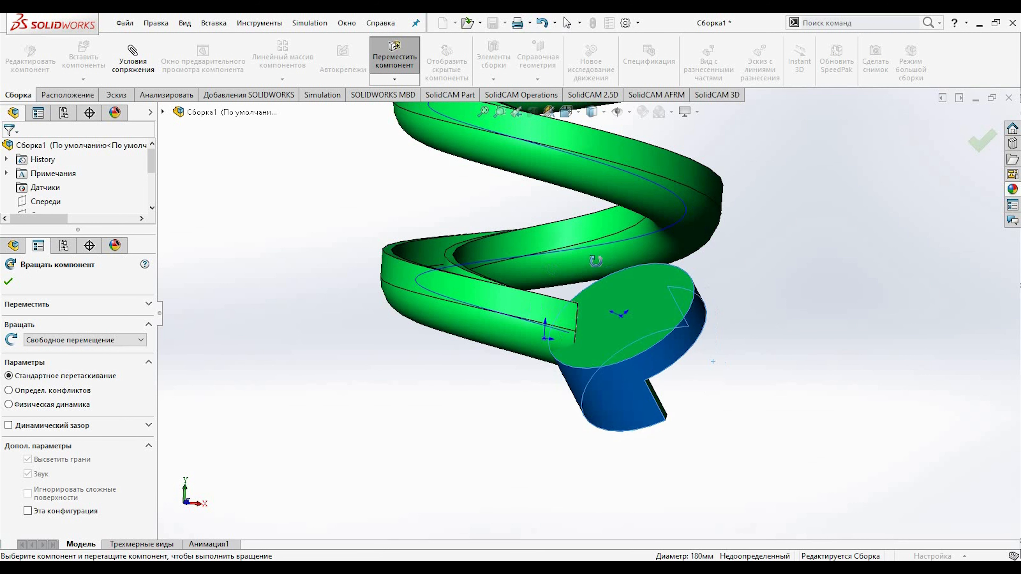
pyautogui.moveTo(534, 370); pyautogui.dragTo(567, 392)
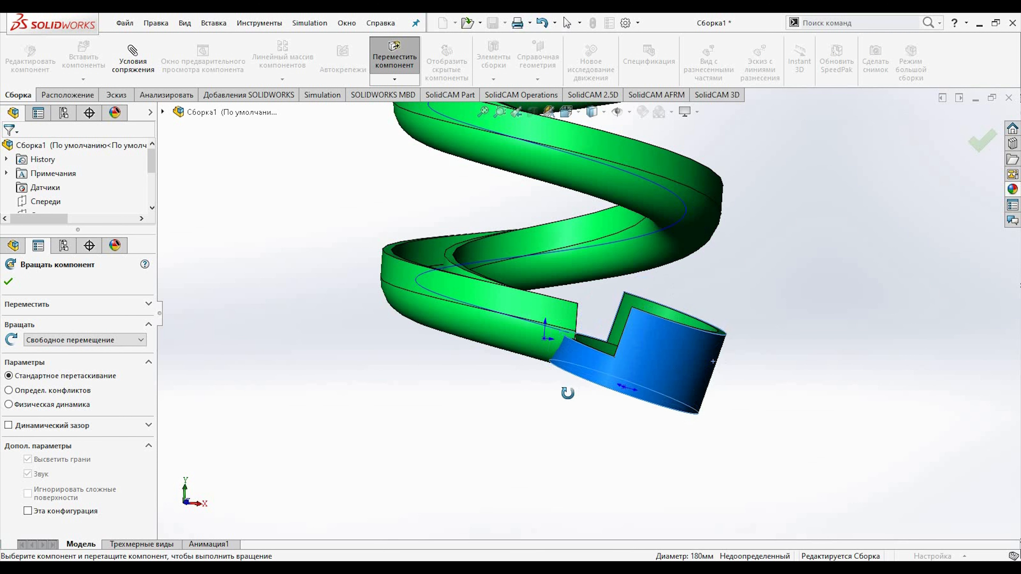
pyautogui.moveTo(541, 355); pyautogui.dragTo(594, 413)
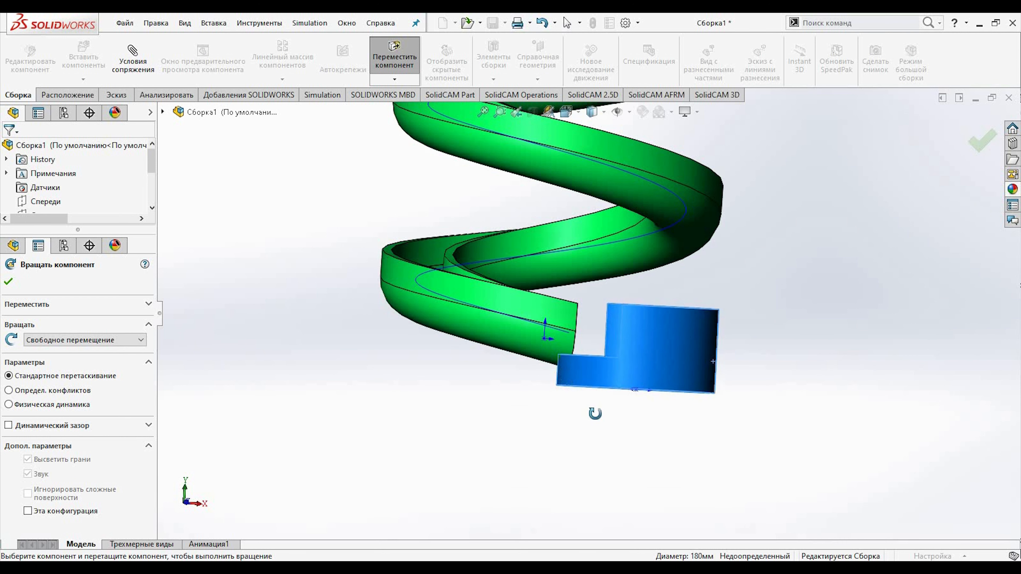
pyautogui.moveTo(623, 437); pyautogui.dragTo(553, 556, button='middle')
pyautogui.click(980, 141)
# Shift the bowl so that its open side sits directly under the chute's outlet
pyautogui.click(677, 390)
pyautogui.moveTo(677, 390); pyautogui.dragTo(684, 400)
pyautogui.moveTo(804, 376); pyautogui.dragTo(829, 317, button='middle')
pyautogui.click(737, 363)
pyautogui.moveTo(738, 363); pyautogui.dragTo(732, 364)
pyautogui.moveTo(814, 354); pyautogui.dragTo(752, 396, button='middle')
# Fix the bowl Деталь22 in place in the assembly
pyautogui.scroll(5, 752, 396)
pyautogui.click(581, 358)
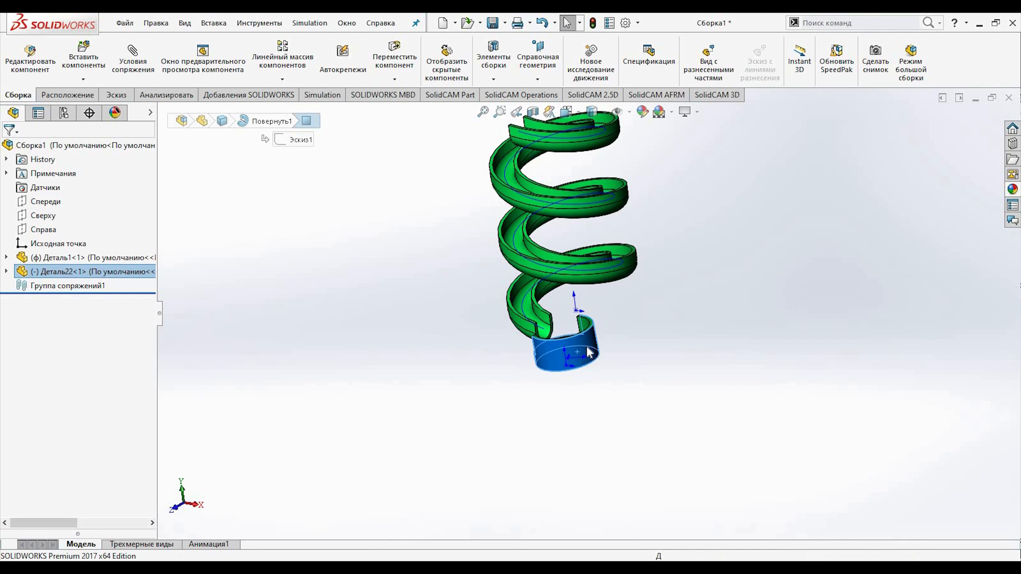
pyautogui.rightClick(586, 359)
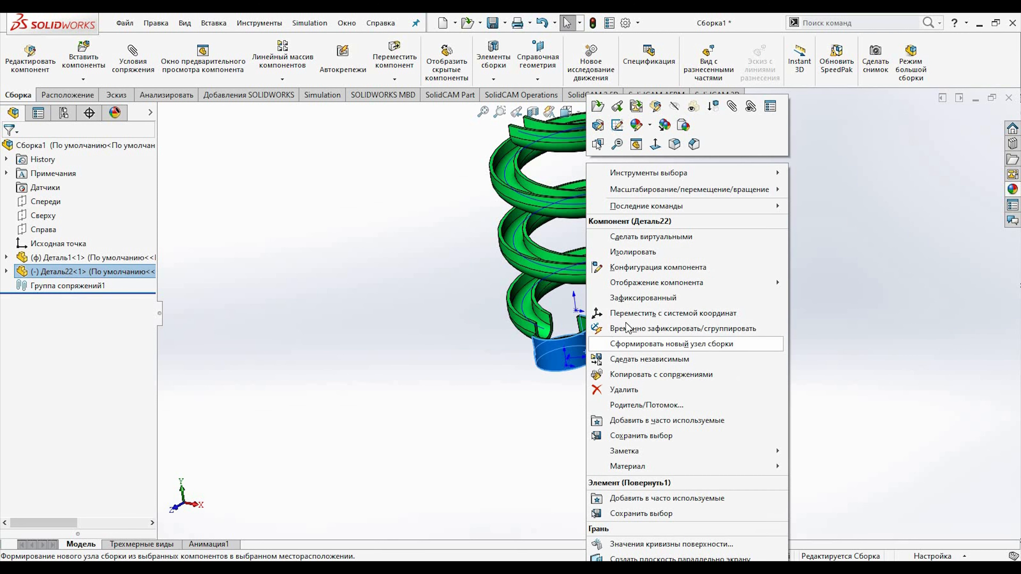
pyautogui.click(642, 298)
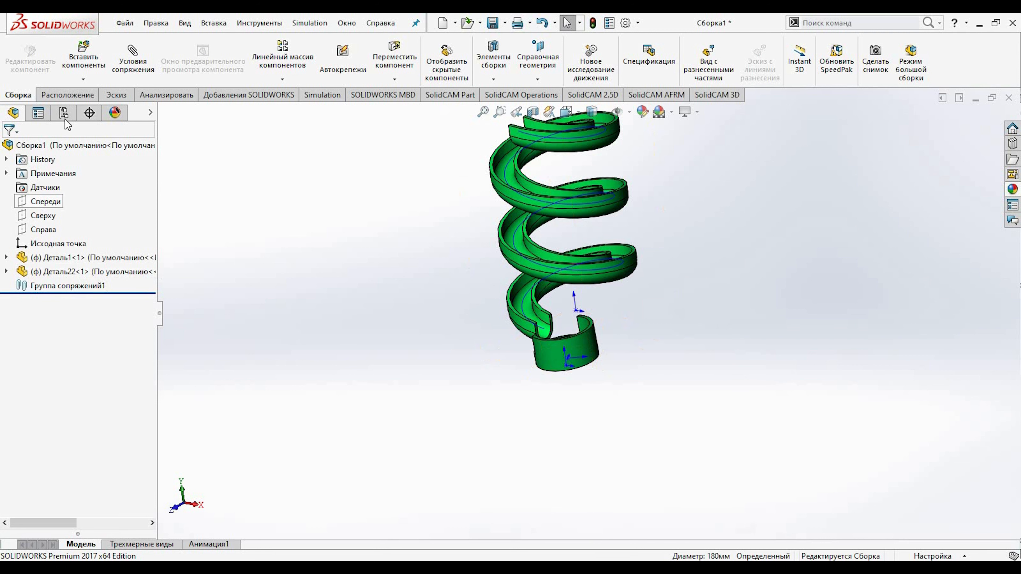
# Insert the ball Деталь33 into the assembly and place it near the chute's upper end
pyautogui.click(74, 59)
pyautogui.click(37, 337)
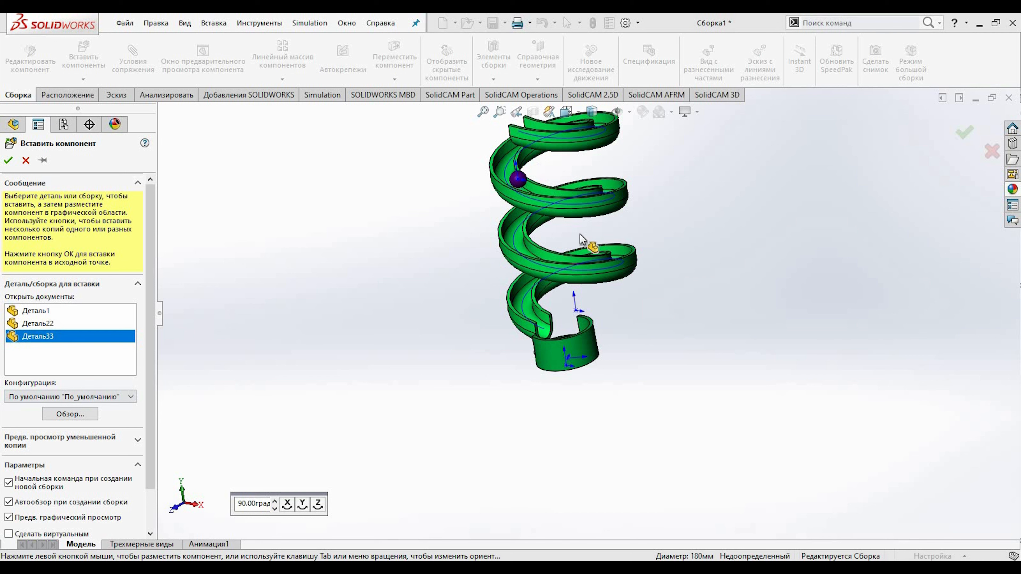
pyautogui.scroll(1, 603, 186)
pyautogui.scroll(-4, 577, 213)
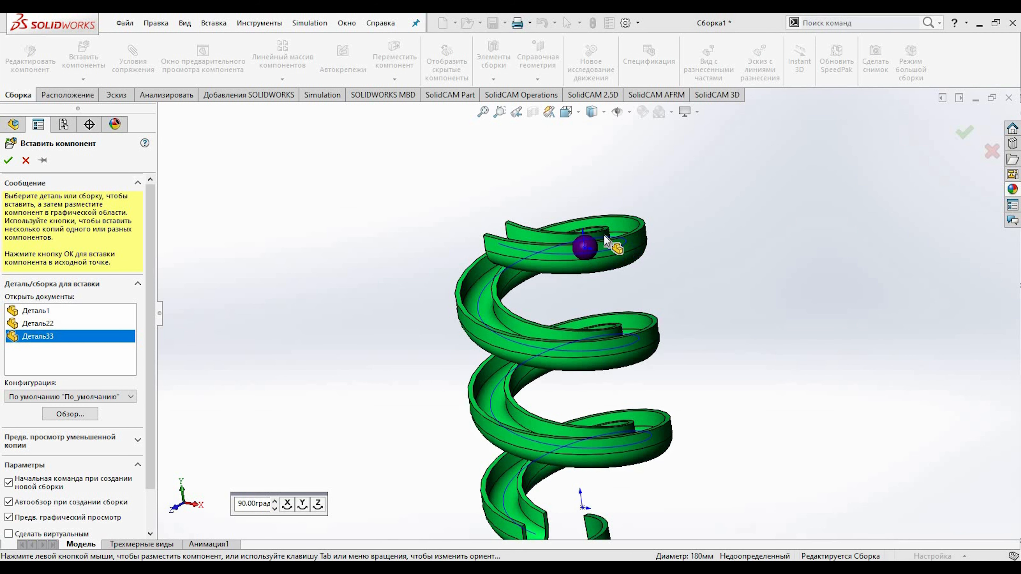
pyautogui.scroll(-5, 607, 235)
pyautogui.moveTo(781, 362); pyautogui.dragTo(744, 430, button='middle')
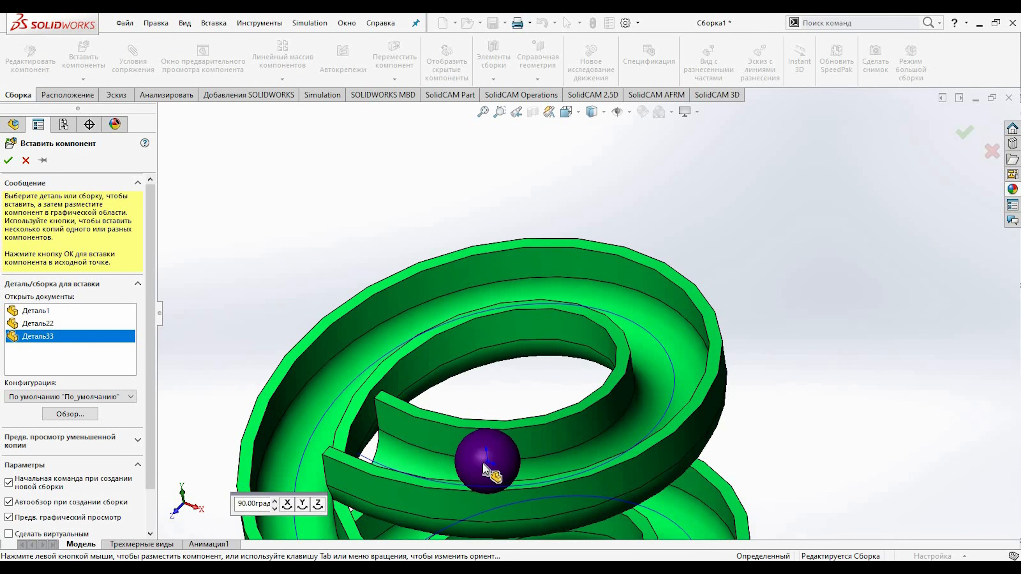
pyautogui.click(599, 474)
# Move the ball into the channel at the chute's upper end, checking its position from several sides
pyautogui.moveTo(781, 468); pyautogui.dragTo(629, 398, button='middle')
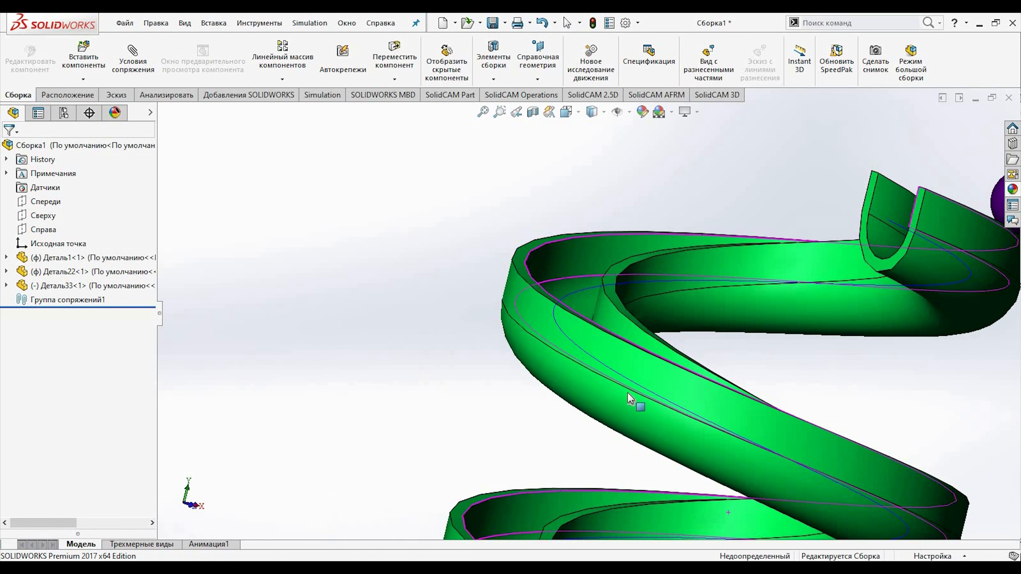
pyautogui.scroll(4, 475, 380)
pyautogui.moveTo(452, 350); pyautogui.dragTo(610, 338, button='middle')
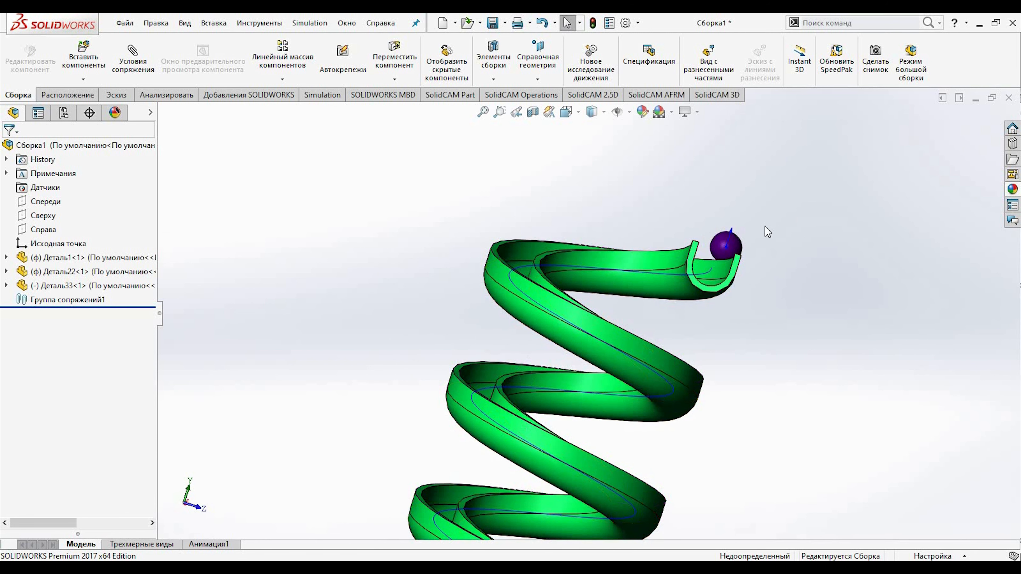
pyautogui.scroll(-5, 764, 226)
pyautogui.moveTo(595, 308); pyautogui.dragTo(506, 384)
pyautogui.moveTo(736, 319); pyautogui.dragTo(550, 389, button='middle')
pyautogui.moveTo(550, 390); pyautogui.dragTo(519, 401)
pyautogui.moveTo(695, 403); pyautogui.dragTo(663, 371, button='middle')
pyautogui.scroll(5, 685, 422)
# Insert a second copy of the ball Деталь33 above the chute's upper end
pyautogui.click(84, 57)
pyautogui.click(70, 336)
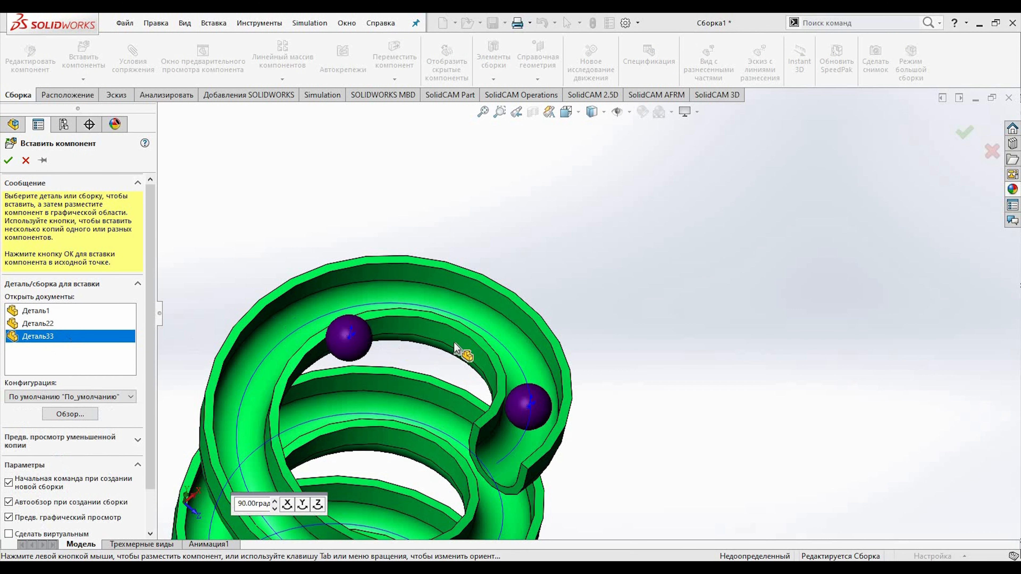
pyautogui.click(514, 346)
pyautogui.moveTo(640, 304)
pyautogui.mouseDown(button='middle')
pyautogui.moveTo(635, 348)
pyautogui.moveTo(637, 306)
pyautogui.mouseUp(button='middle')
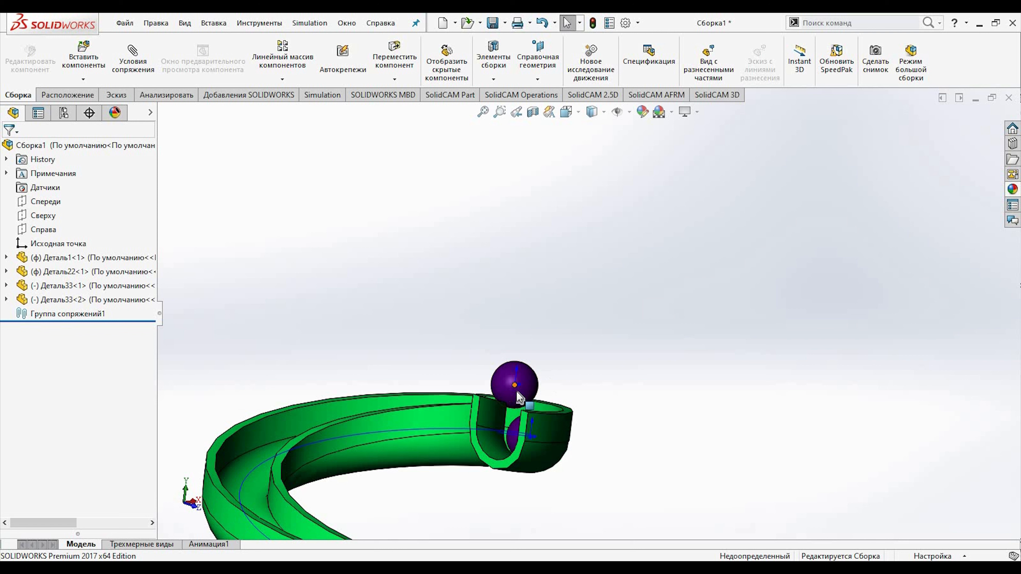
# Position the second ball inside the chute's channel, just above the first ball
pyautogui.moveTo(516, 391); pyautogui.dragTo(512, 410)
pyautogui.moveTo(583, 441); pyautogui.dragTo(562, 480, button='middle')
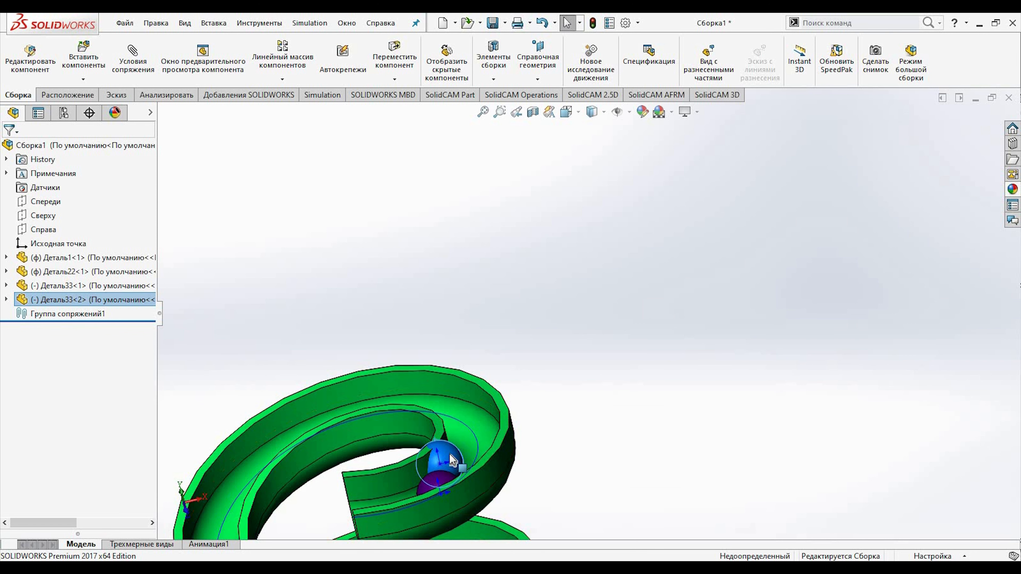
pyautogui.moveTo(452, 460); pyautogui.dragTo(478, 456)
pyautogui.moveTo(606, 445); pyautogui.dragTo(578, 342, button='middle')
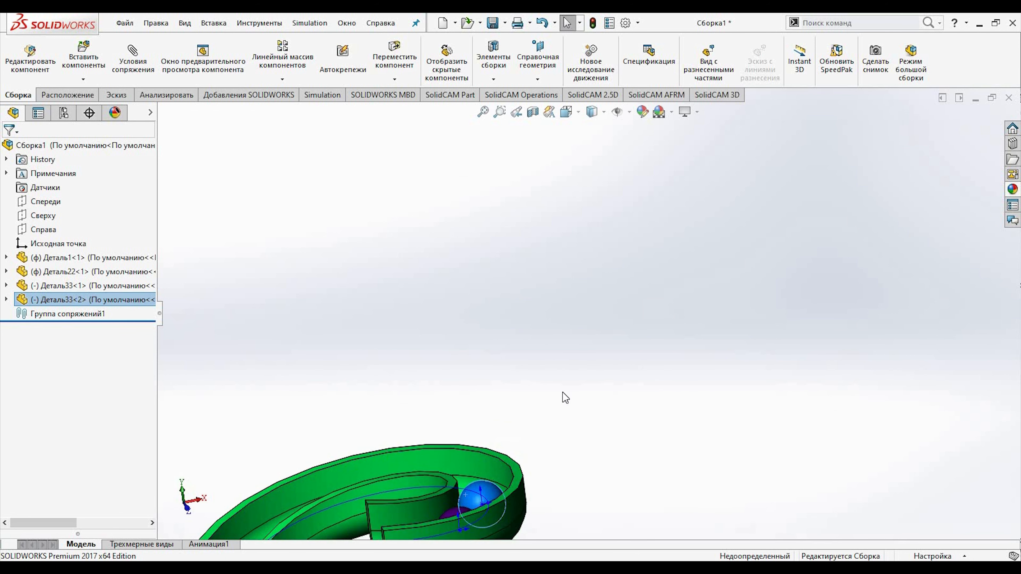
# Colour the chute's inner channel face white and hide the sketches and origins in the view
pyautogui.scroll(9, 565, 400)
pyautogui.moveTo(571, 492); pyautogui.dragTo(579, 485, button='middle')
pyautogui.scroll(-5, 543, 485)
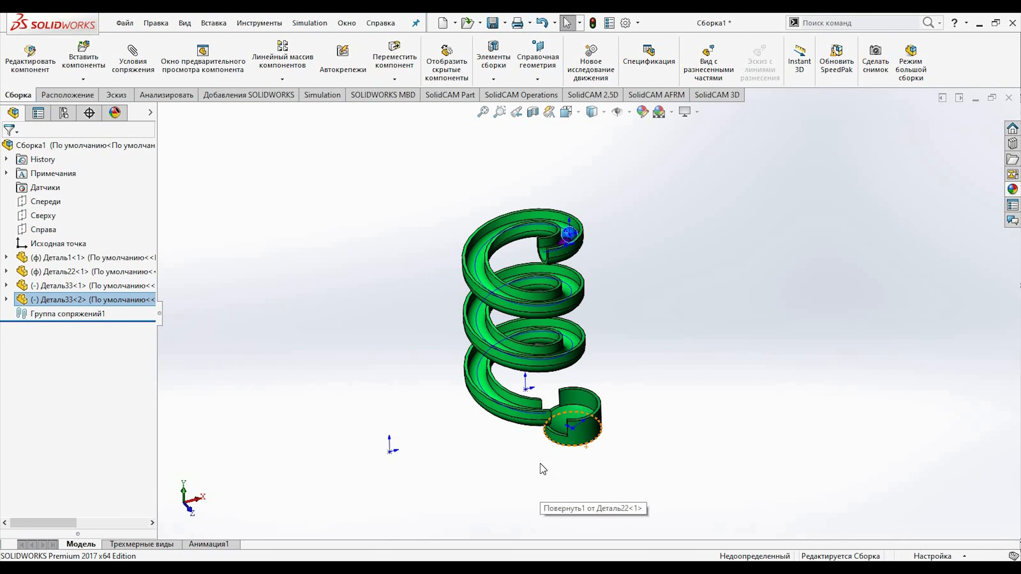
pyautogui.scroll(-2, 541, 454)
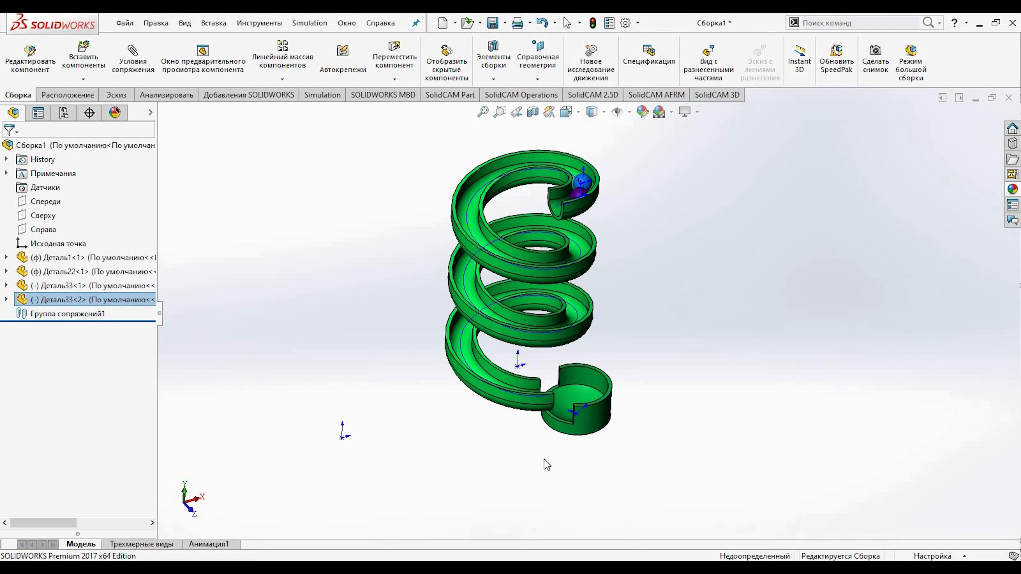
pyautogui.click(487, 441)
pyautogui.scroll(-2, 589, 216)
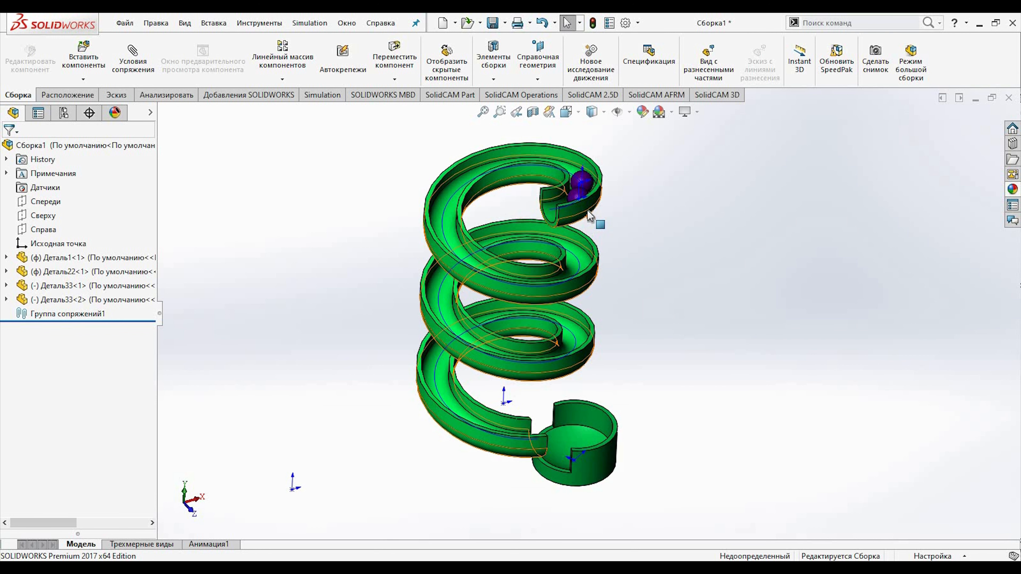
pyautogui.scroll(-2, 582, 226)
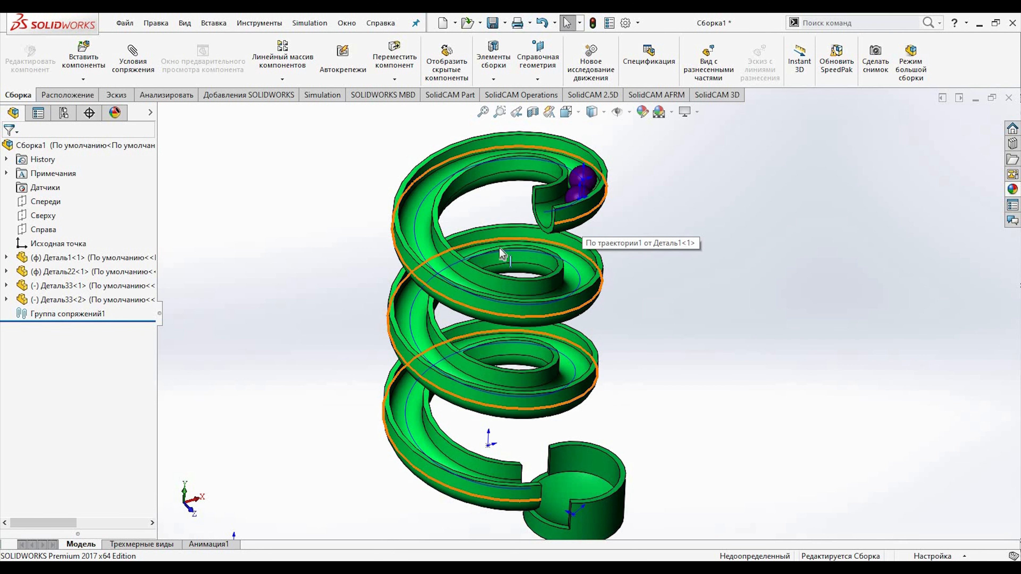
pyautogui.click(430, 257)
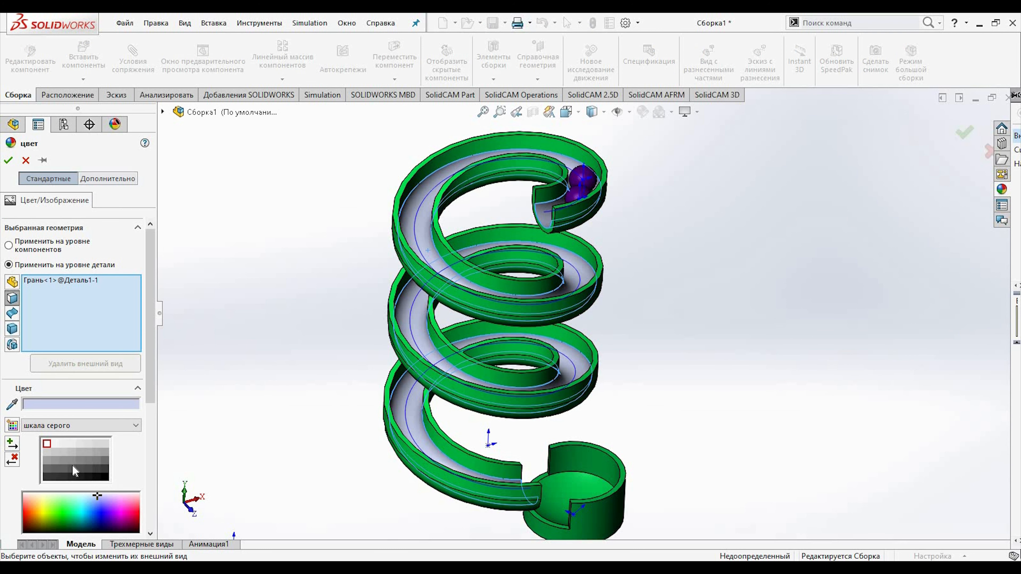
pyautogui.click(49, 442)
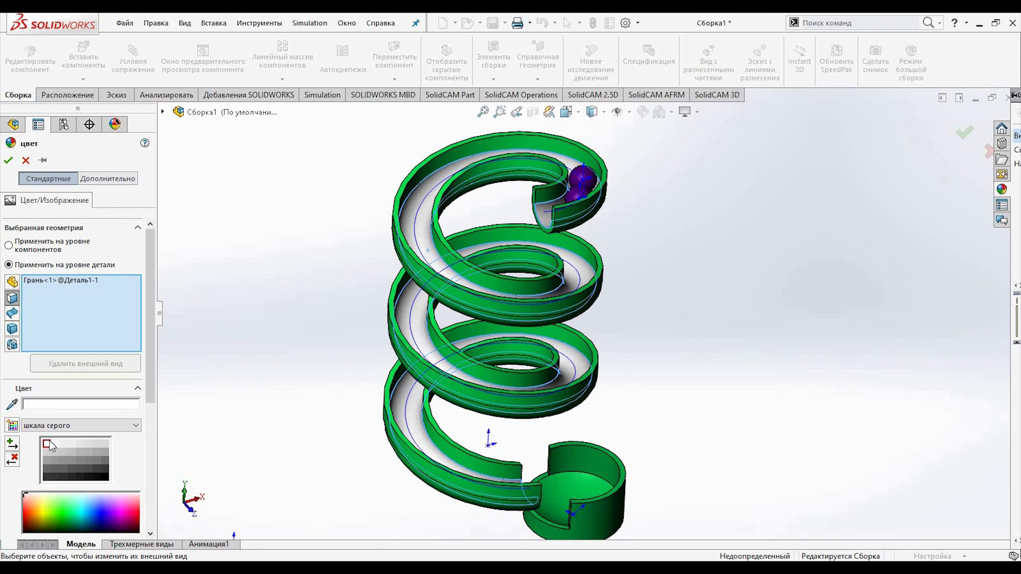
pyautogui.click(9, 161)
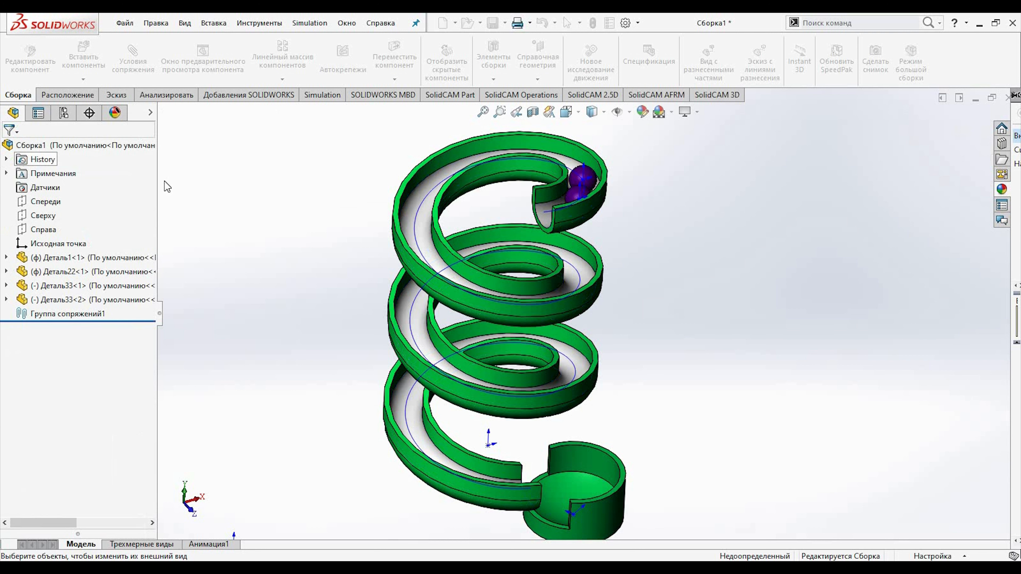
pyautogui.click(617, 112)
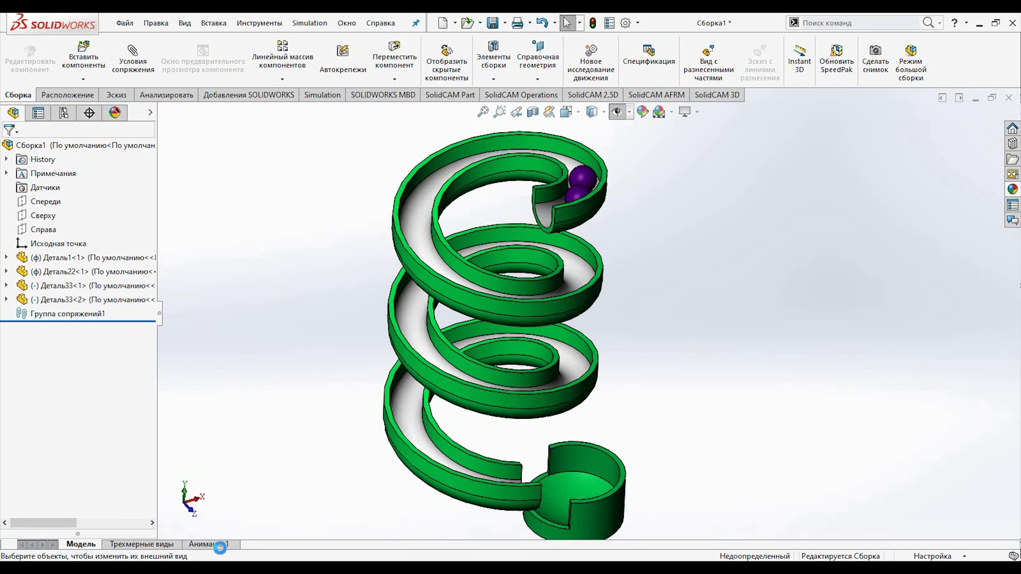
# Open the motion study Анимация1 and set its study type to Motion Analysis (Анализ движения)
pyautogui.click(209, 544)
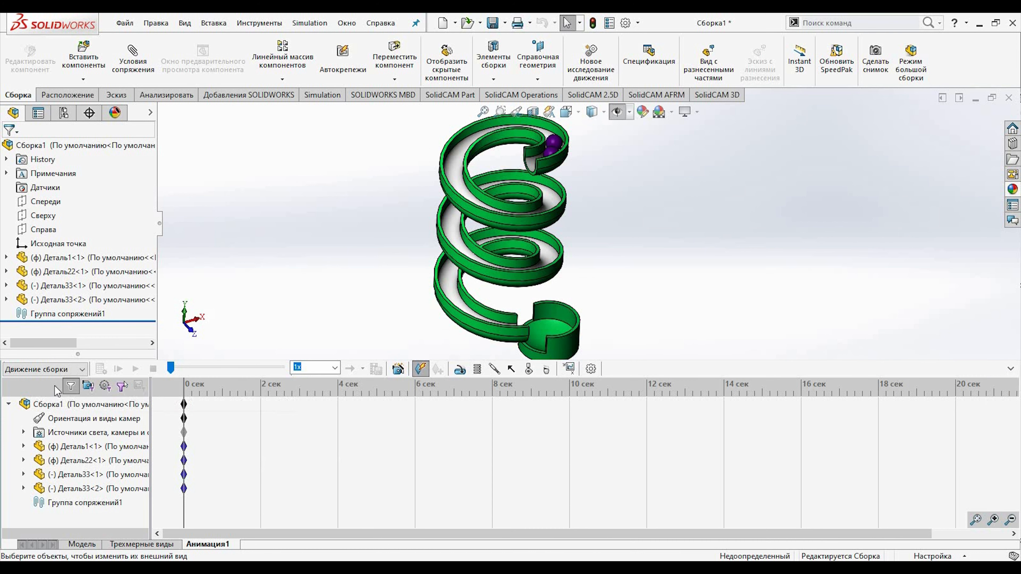
pyautogui.click(80, 369)
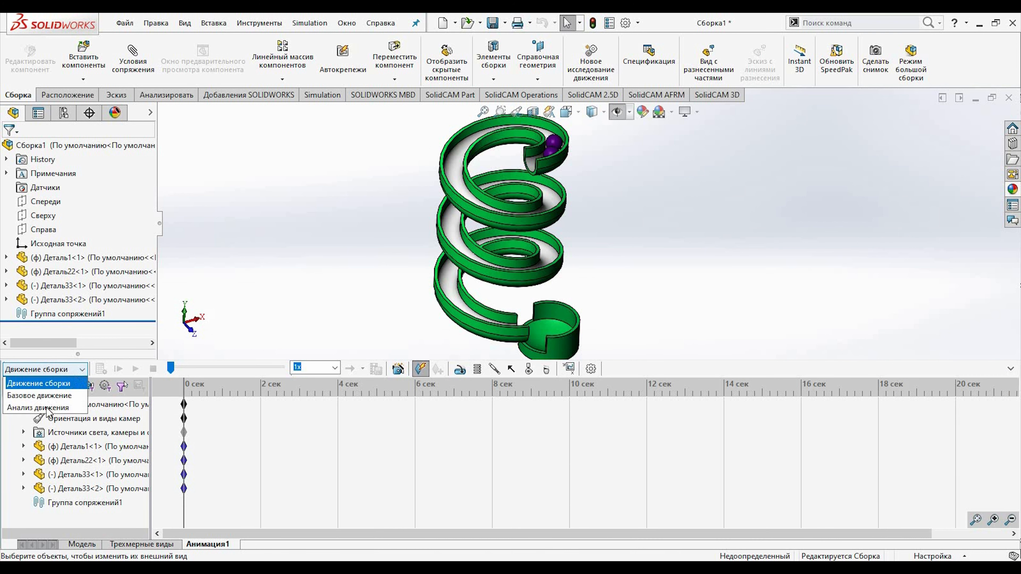
pyautogui.click(47, 408)
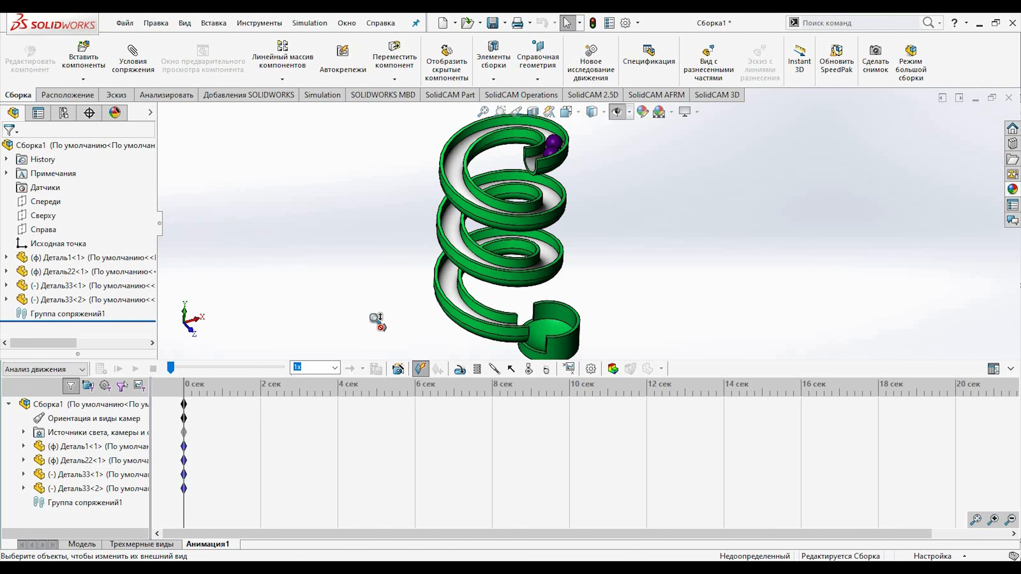
# Set the motion analysis to 30 frames per second in the study properties
pyautogui.scroll(1, 378, 321)
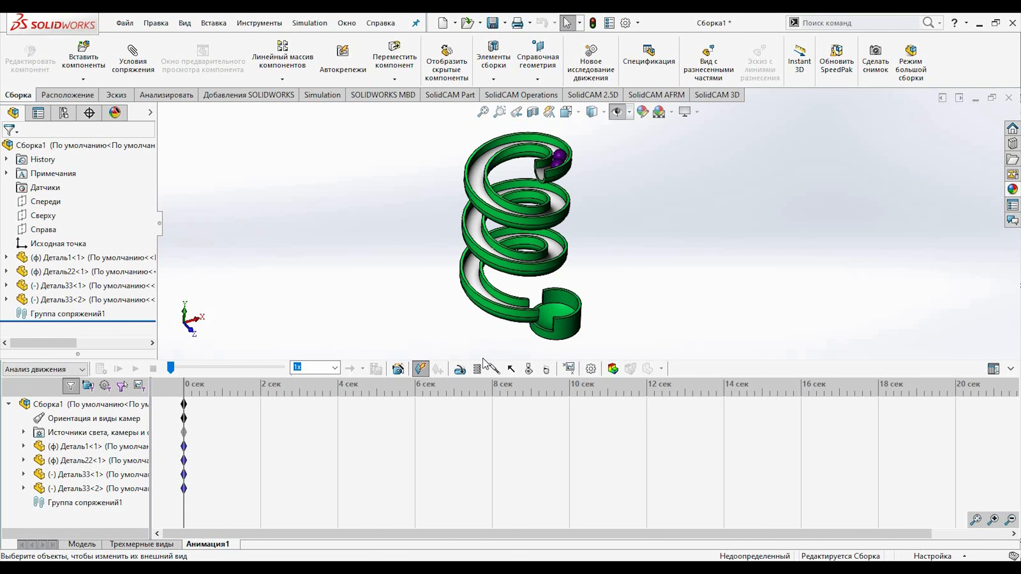
pyautogui.click(589, 370)
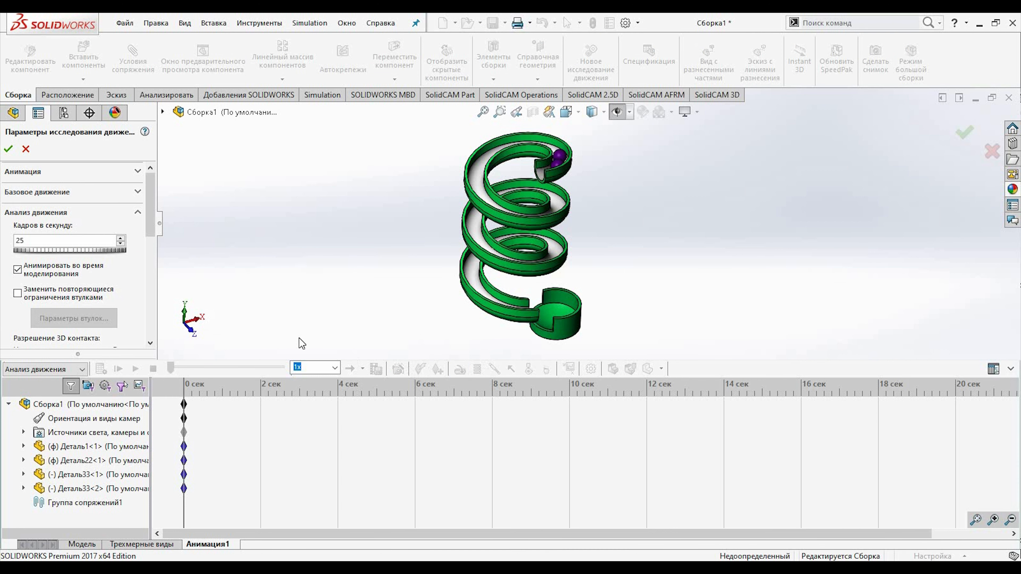
pyautogui.moveTo(39, 239); pyautogui.dragTo(16, 240)
pyautogui.write('30')
pyautogui.click(8, 149)
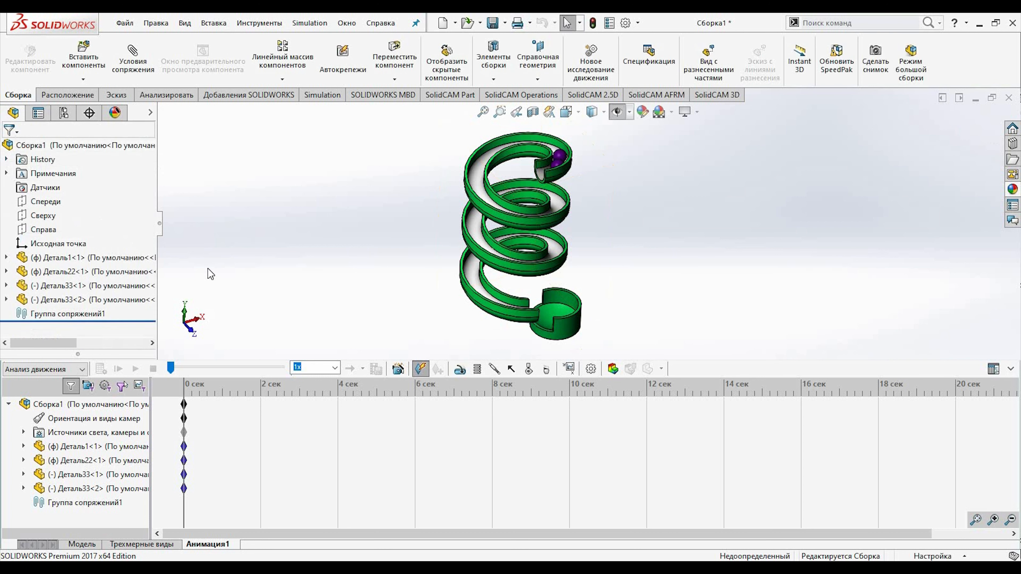
# Add gravity of 9806.65 mm/s^2 acting downward along the vertical edge at the chute's lower end
pyautogui.click(546, 372)
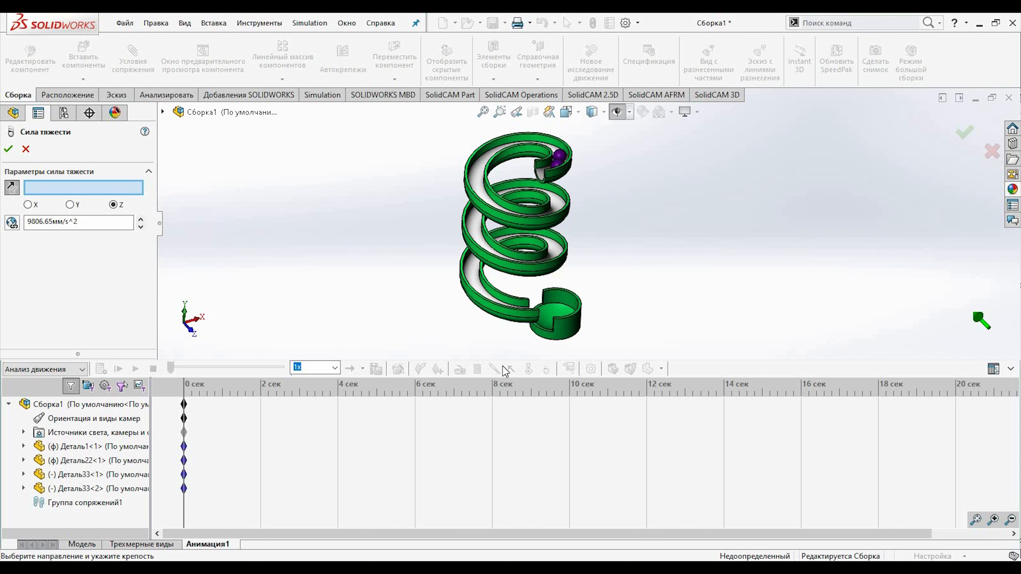
pyautogui.scroll(-5, 548, 287)
pyautogui.scroll(-2, 549, 282)
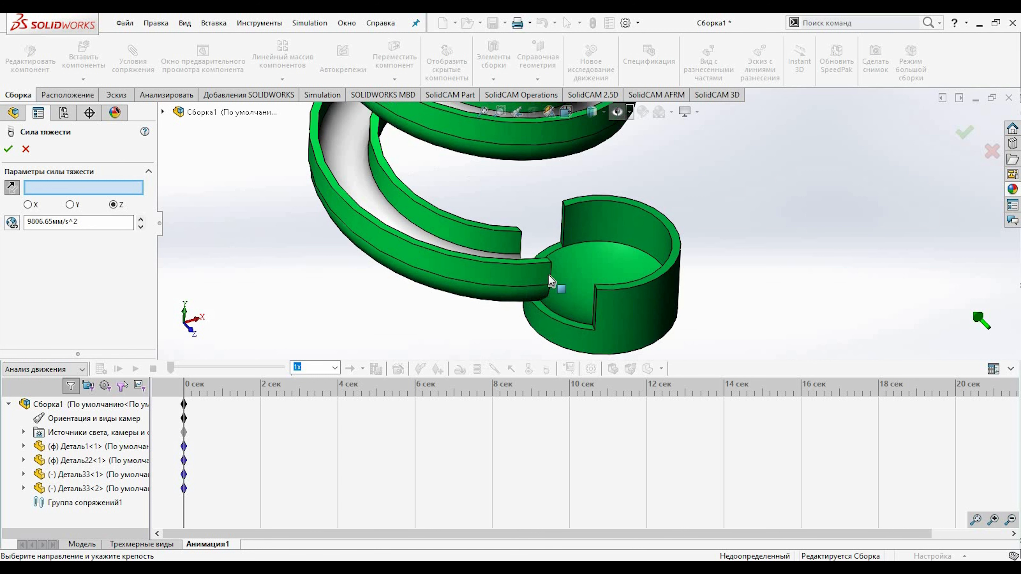
pyautogui.click(550, 275)
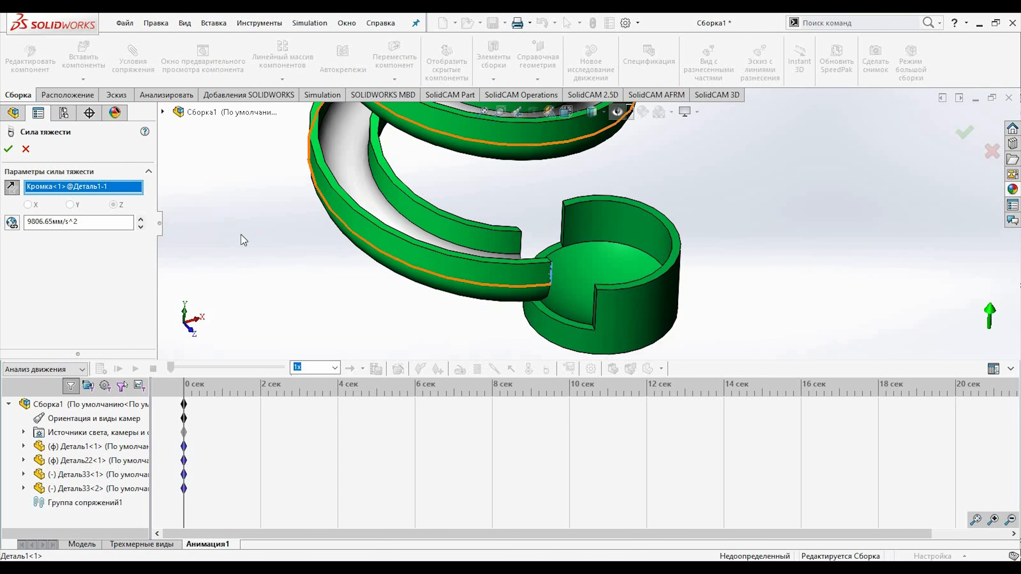
pyautogui.click(12, 192)
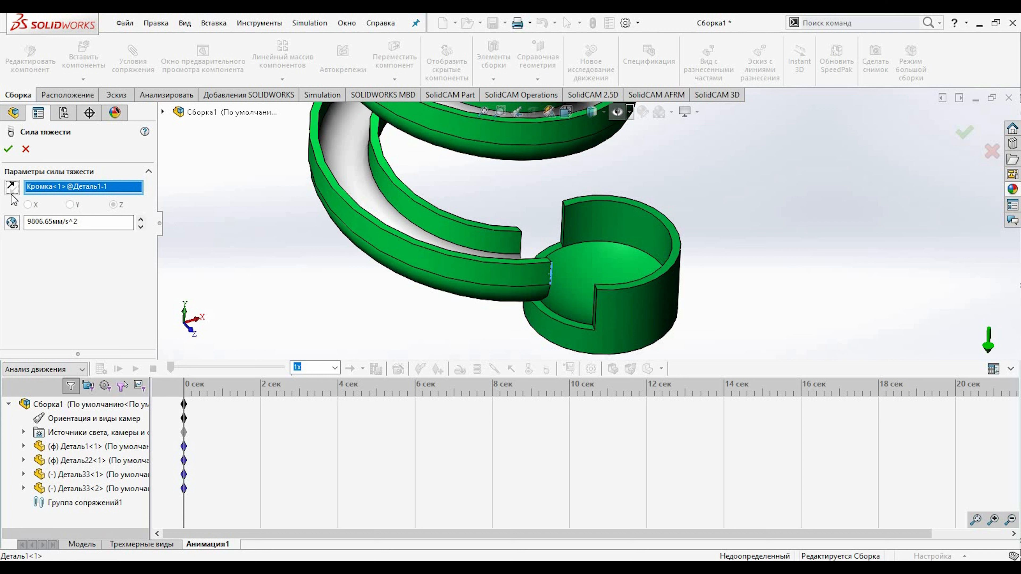
pyautogui.click(9, 149)
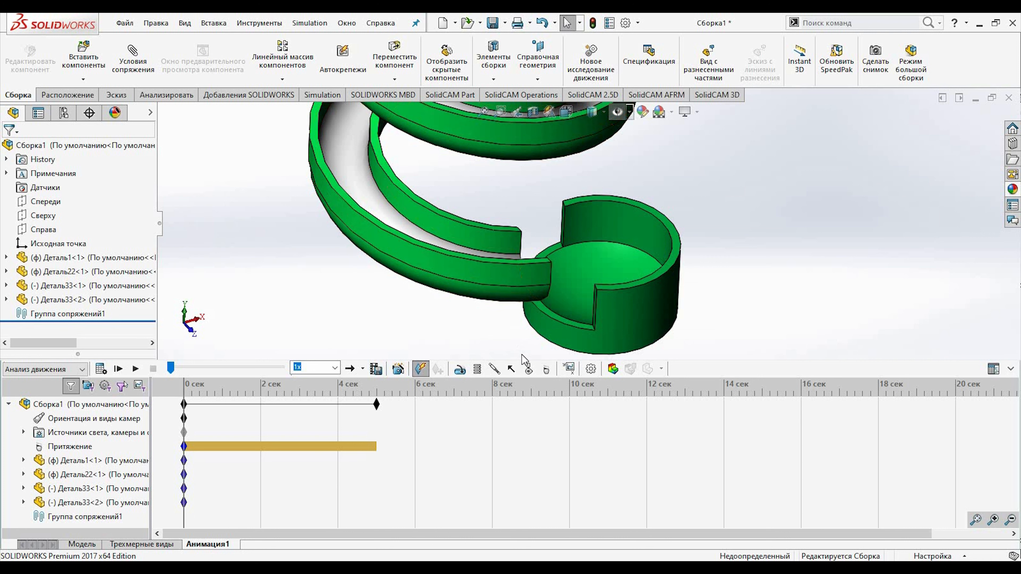
# Add a solid-body 3D contact between the chute, the bowl and both balls
pyautogui.click(528, 370)
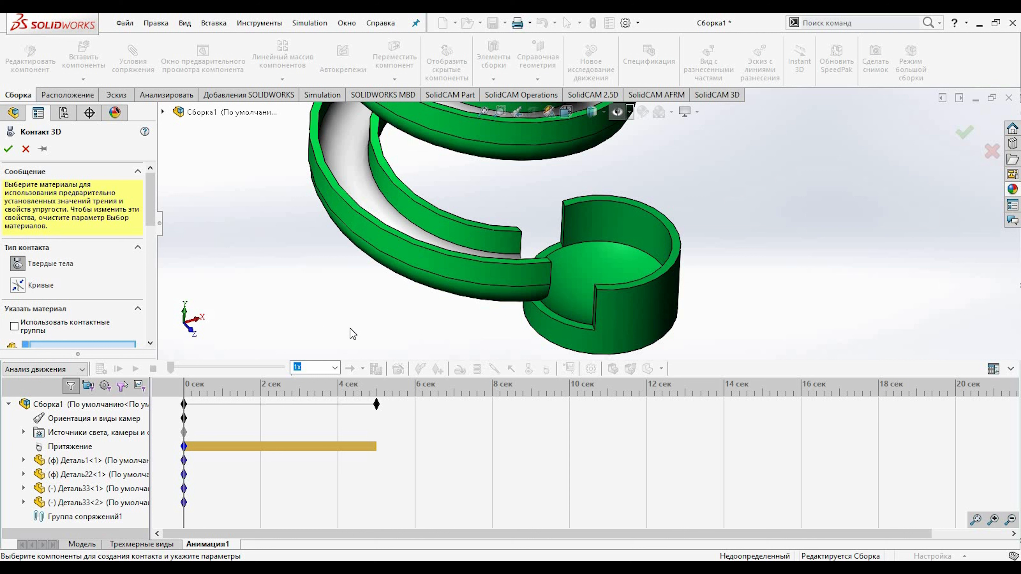
pyautogui.scroll(10, 384, 342)
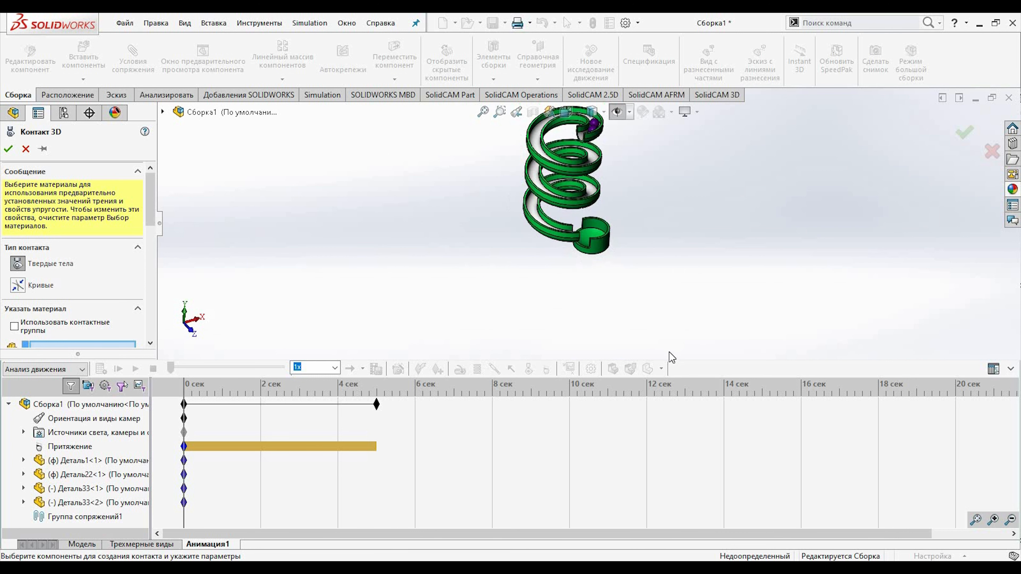
pyautogui.scroll(-5, 639, 170)
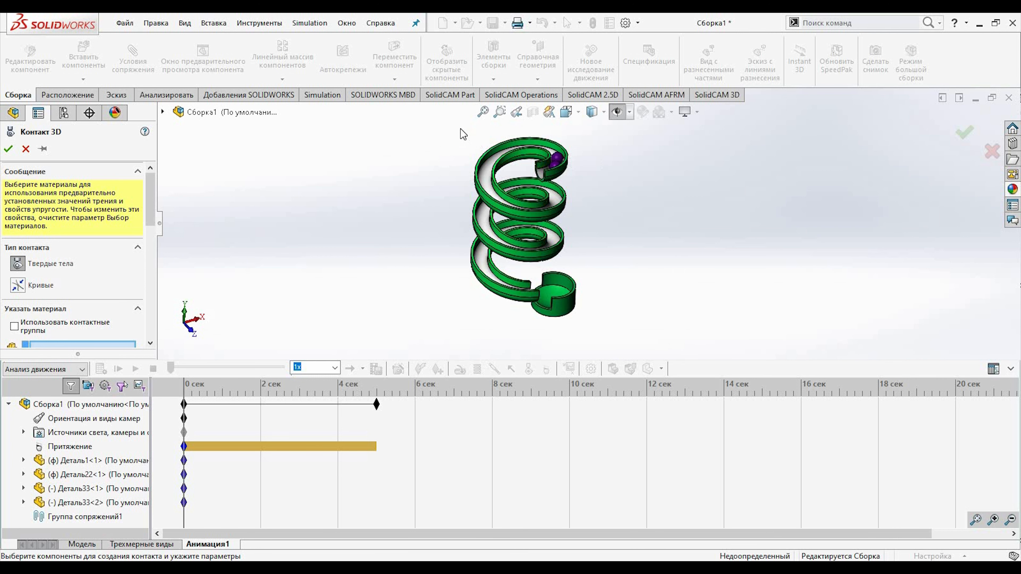
pyautogui.moveTo(443, 117); pyautogui.dragTo(622, 342)
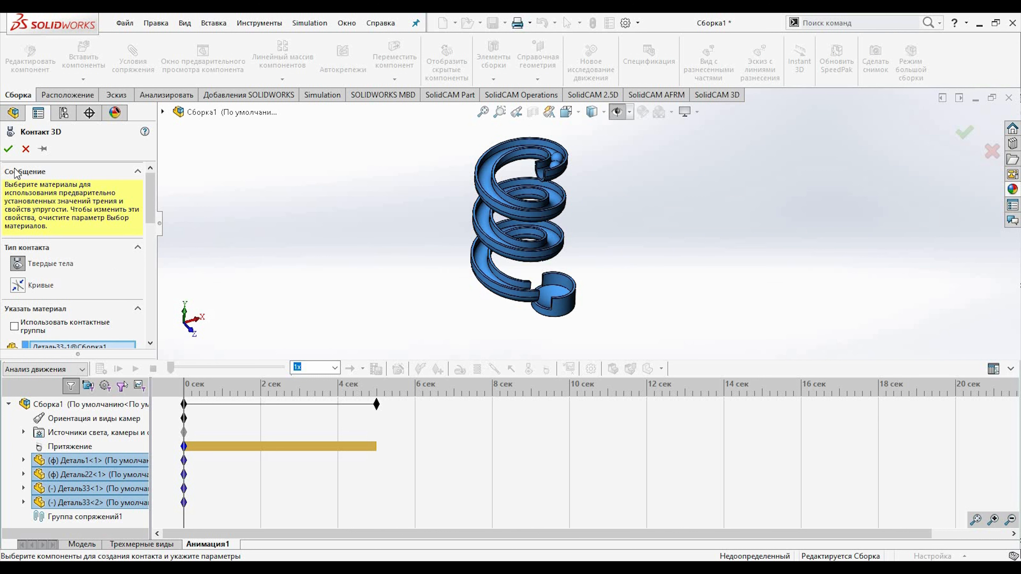
pyautogui.click(8, 149)
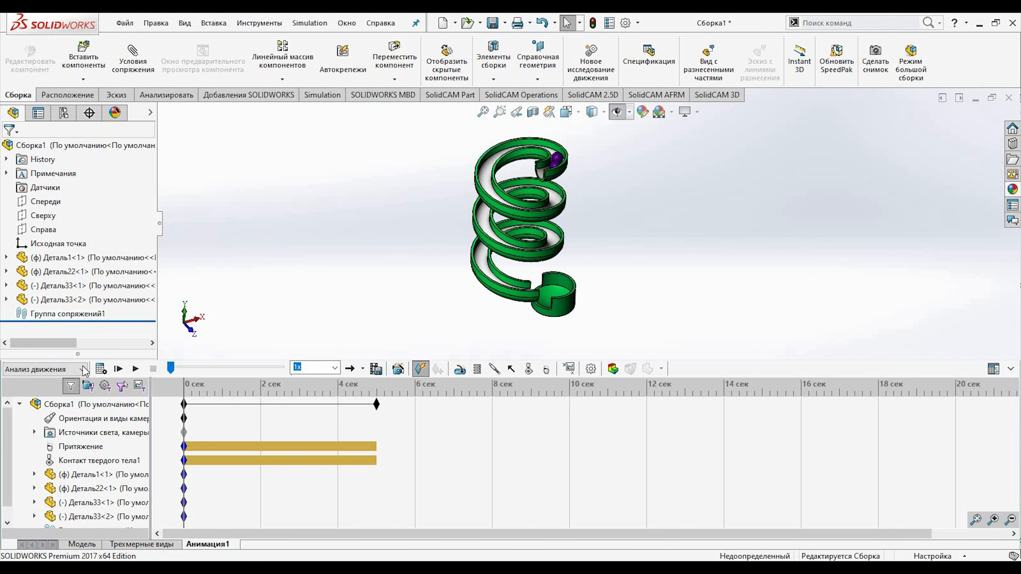
# Calculate the motion study and play back the simulation of the balls rolling down the chute
pyautogui.click(100, 369)
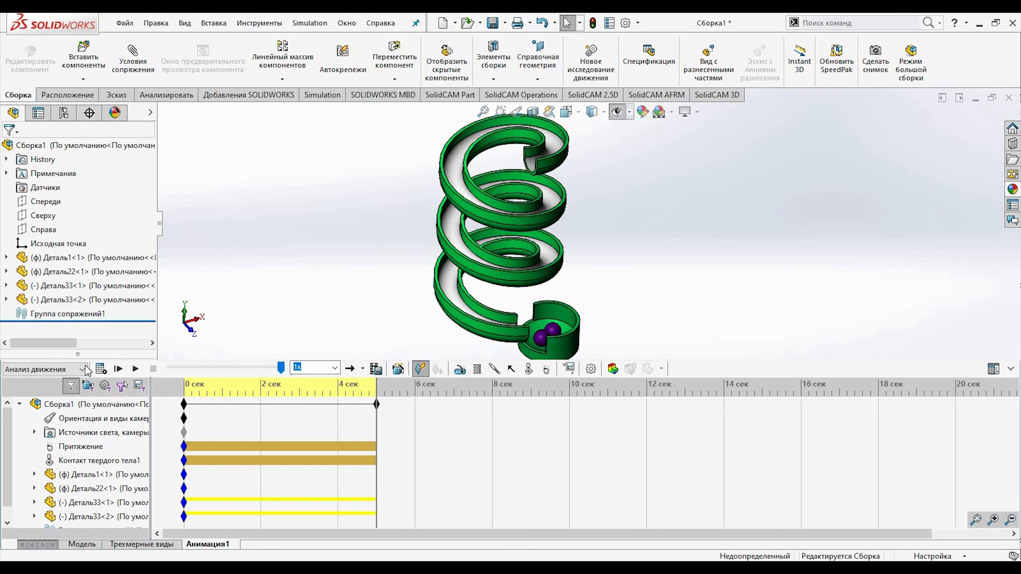
pyautogui.click(135, 369)
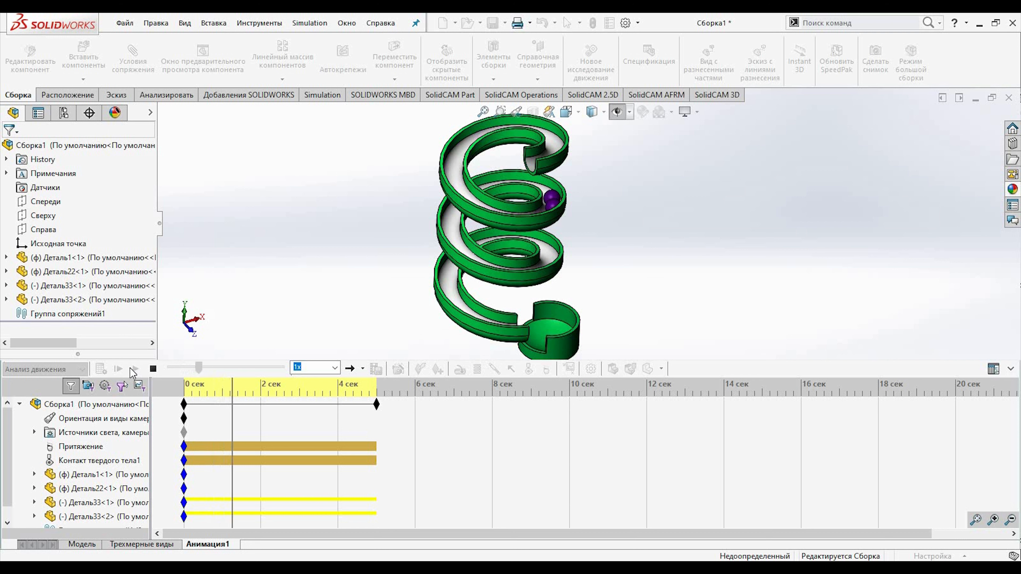